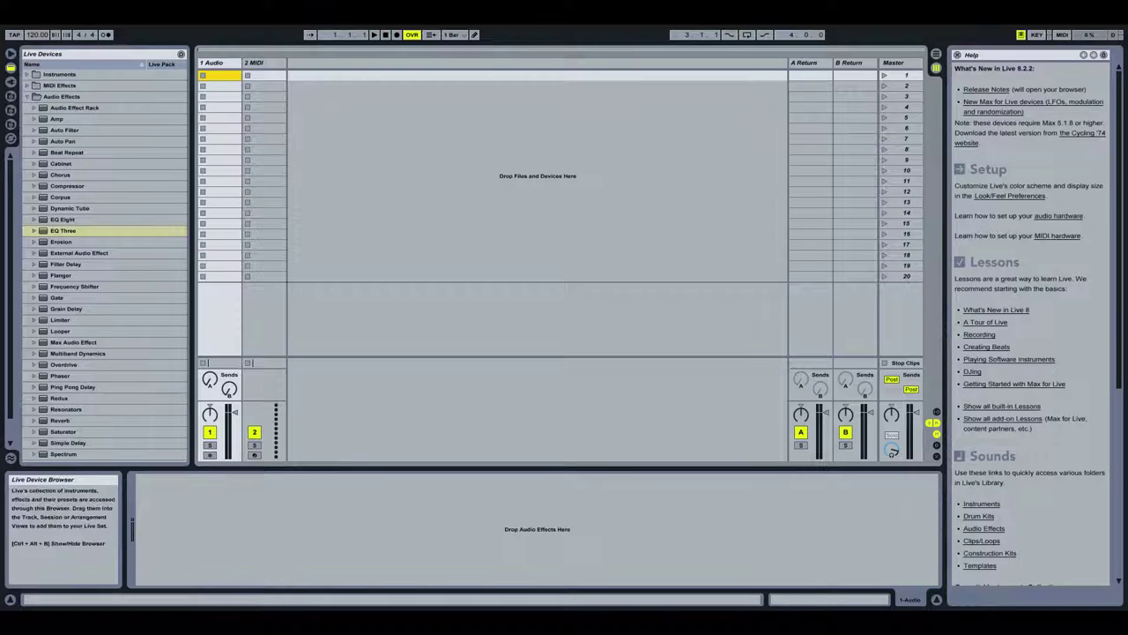
Switch the set from Session View to Arrangement View and close the Help view
left_click(254, 63)
left_click(228, 65)
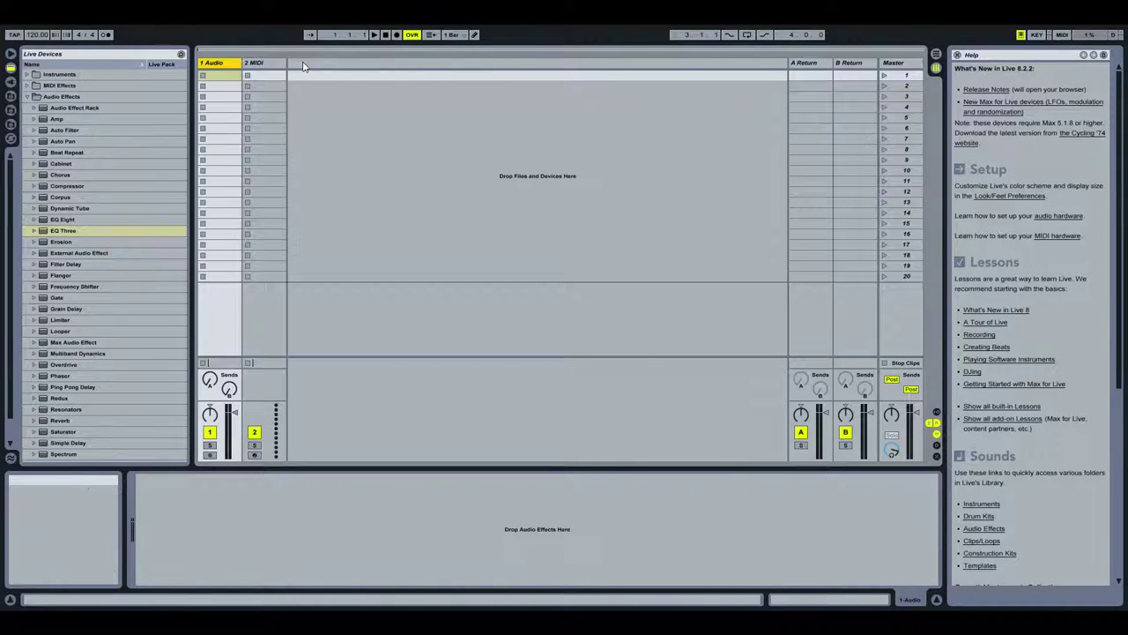
left_click(936, 58)
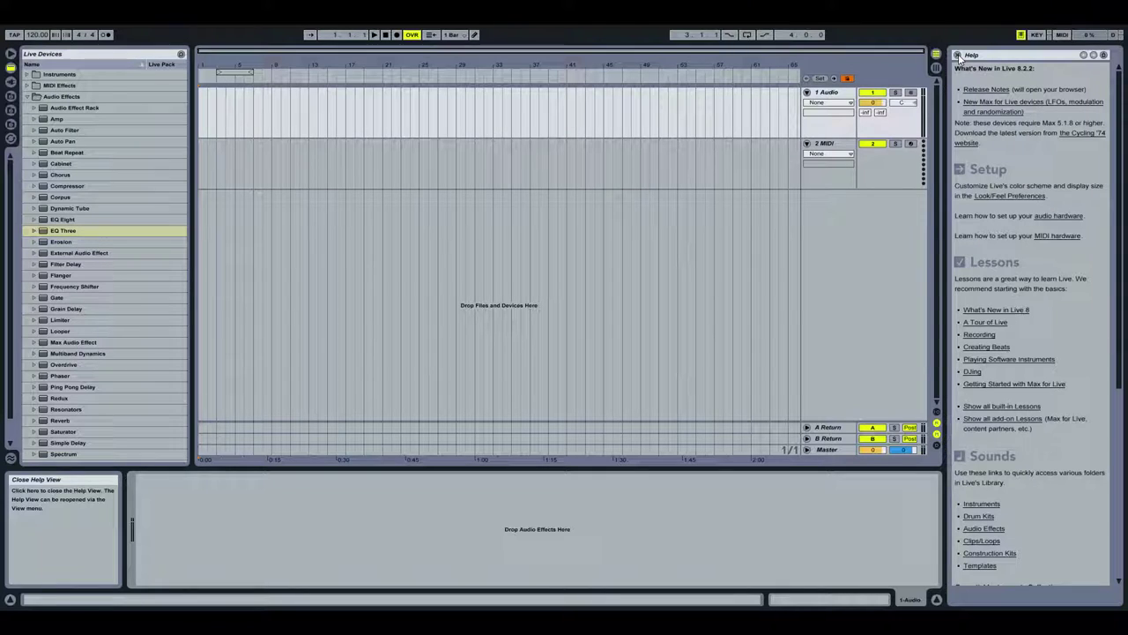
left_click(958, 55)
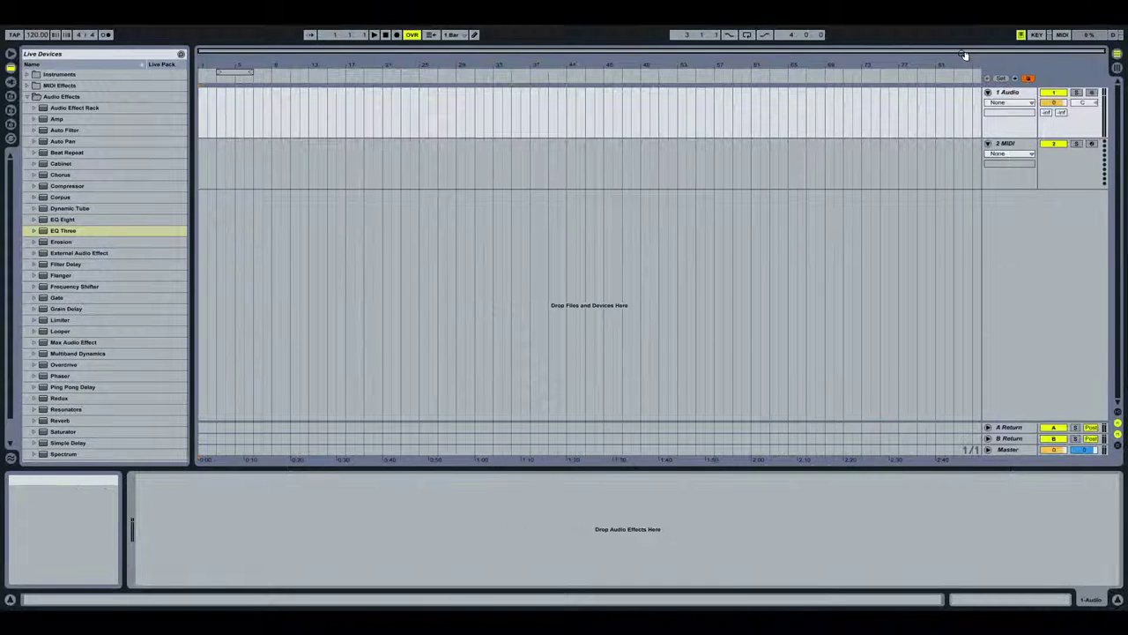
Delete the 2 MIDI track from the arrangement
left_click(1010, 166)
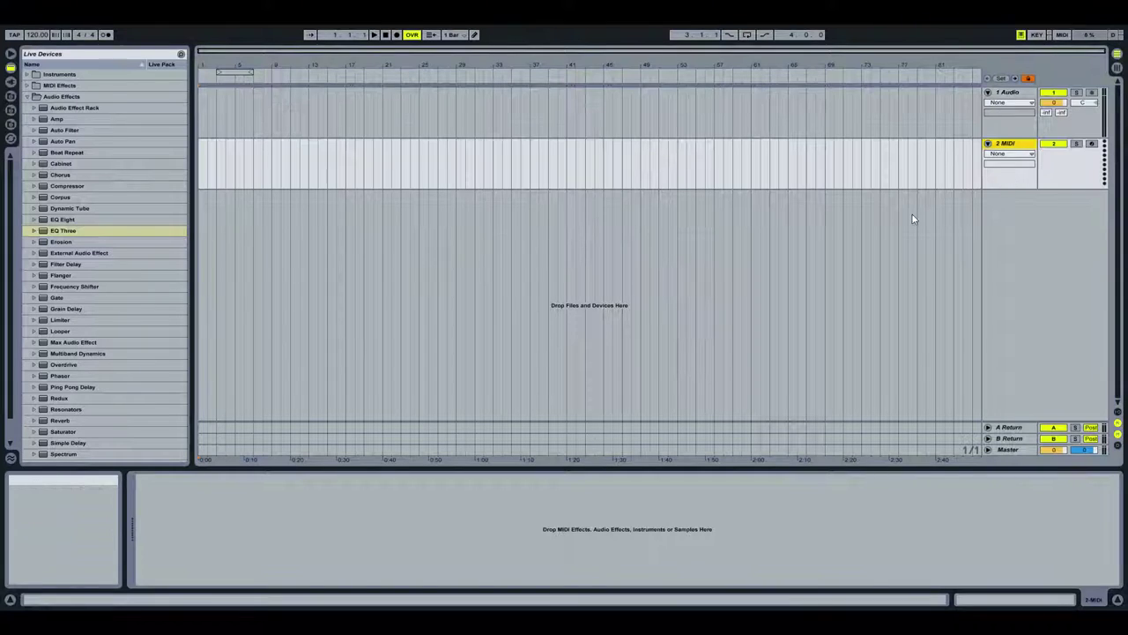
key("Delete")
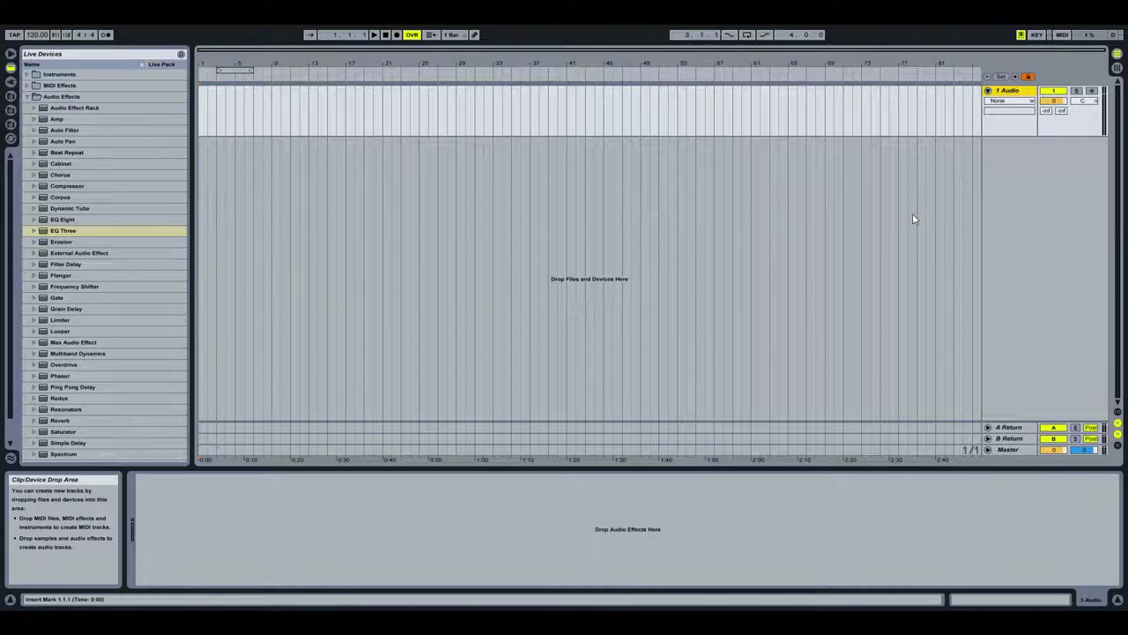
Collapse the Audio Effects folder, look through the browser's plug-in and file views, and return to Live Devices
left_click(34, 95)
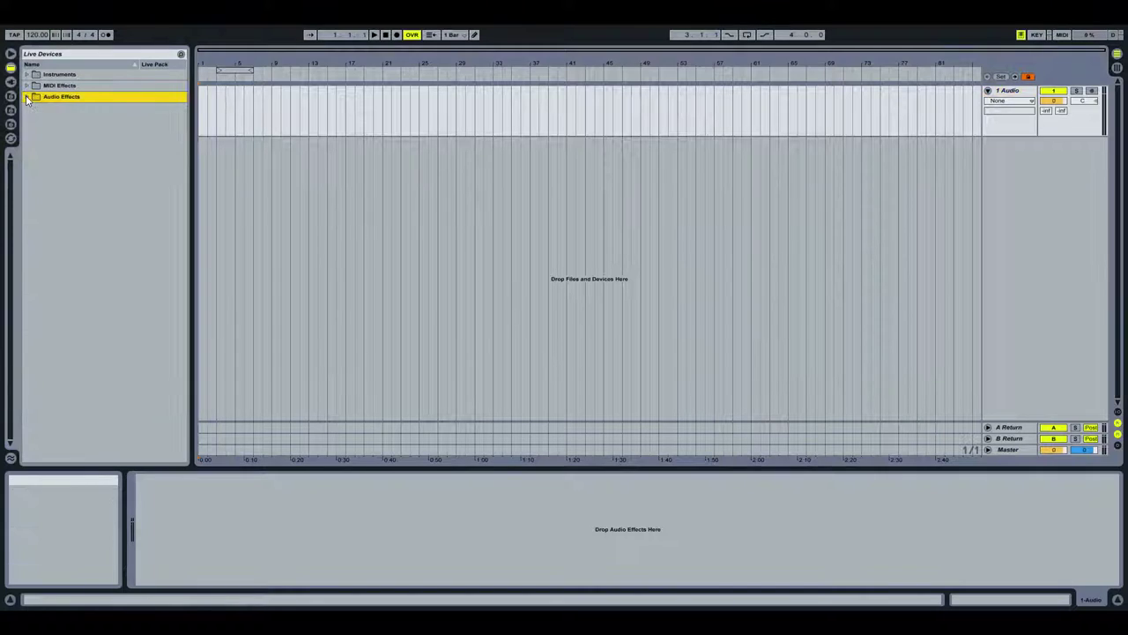
left_click(1017, 106)
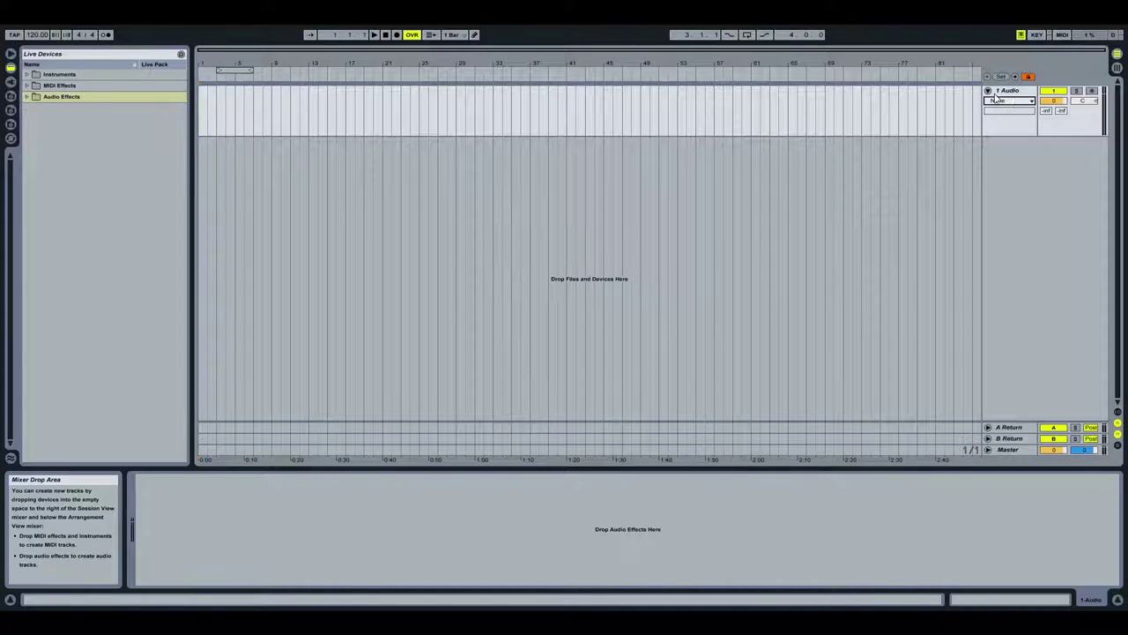
left_click(11, 83)
left_click(11, 97)
left_click(11, 111)
left_click(10, 126)
left_click(10, 109)
left_click(10, 82)
left_click(10, 67)
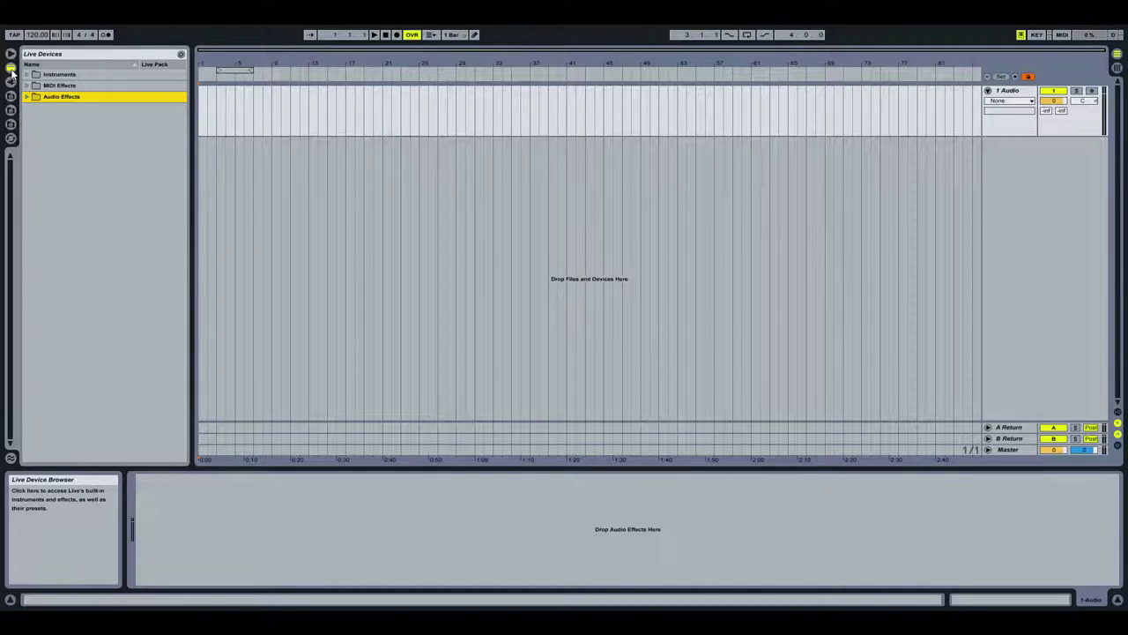
Add the EQ Three audio effect from Live Devices to the 1 Audio track and select that track
left_click(28, 97)
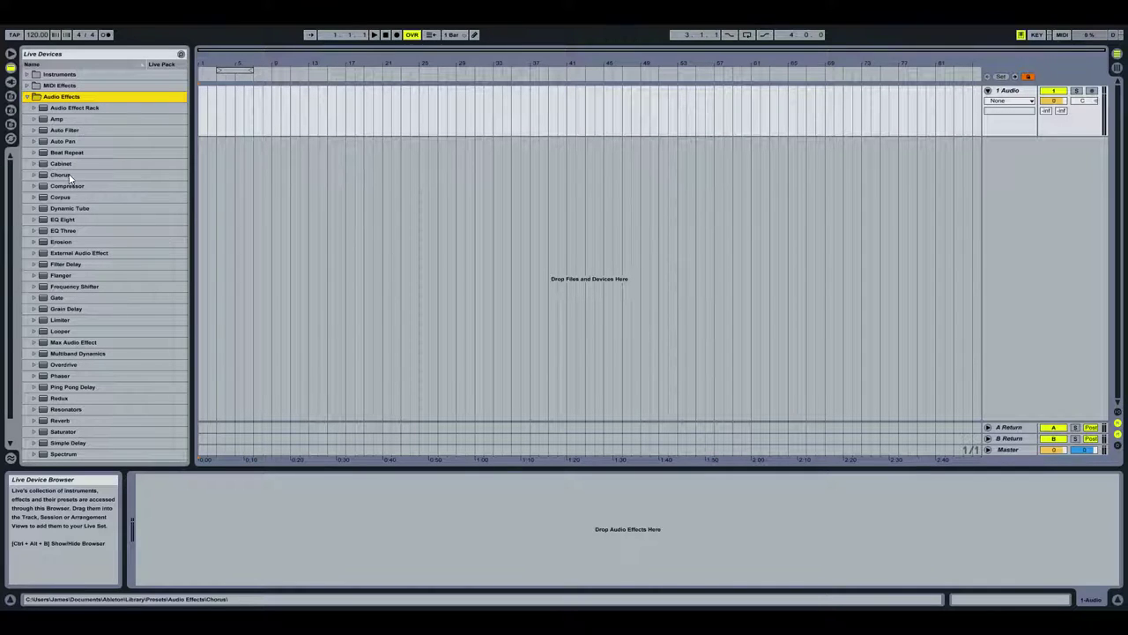
left_click(55, 230)
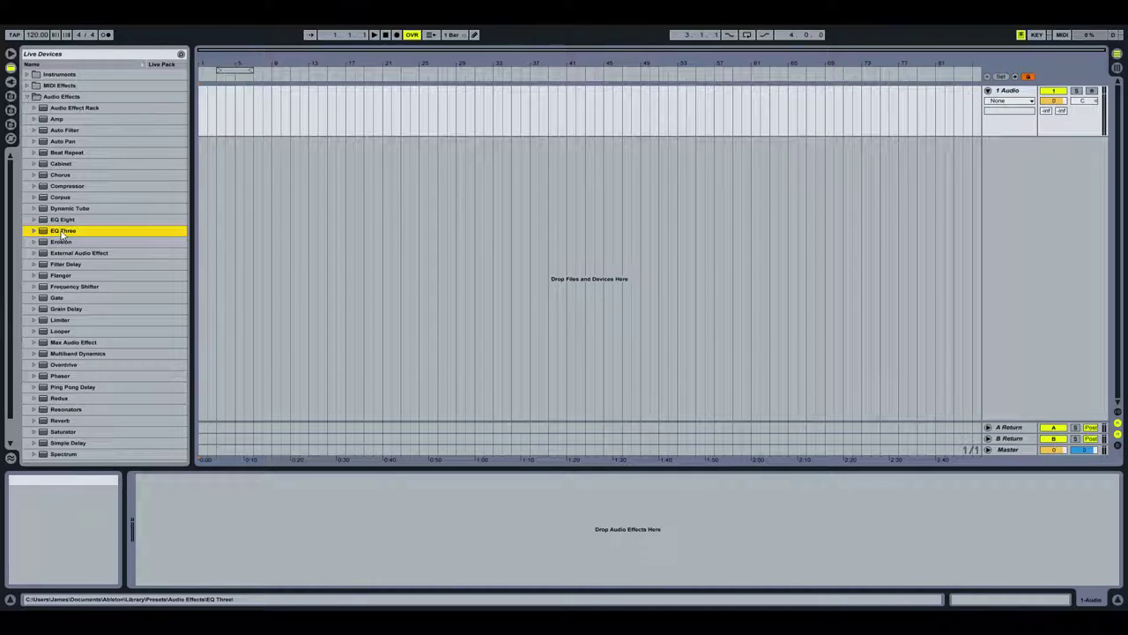
left_click_drag(63, 231, 1008, 134)
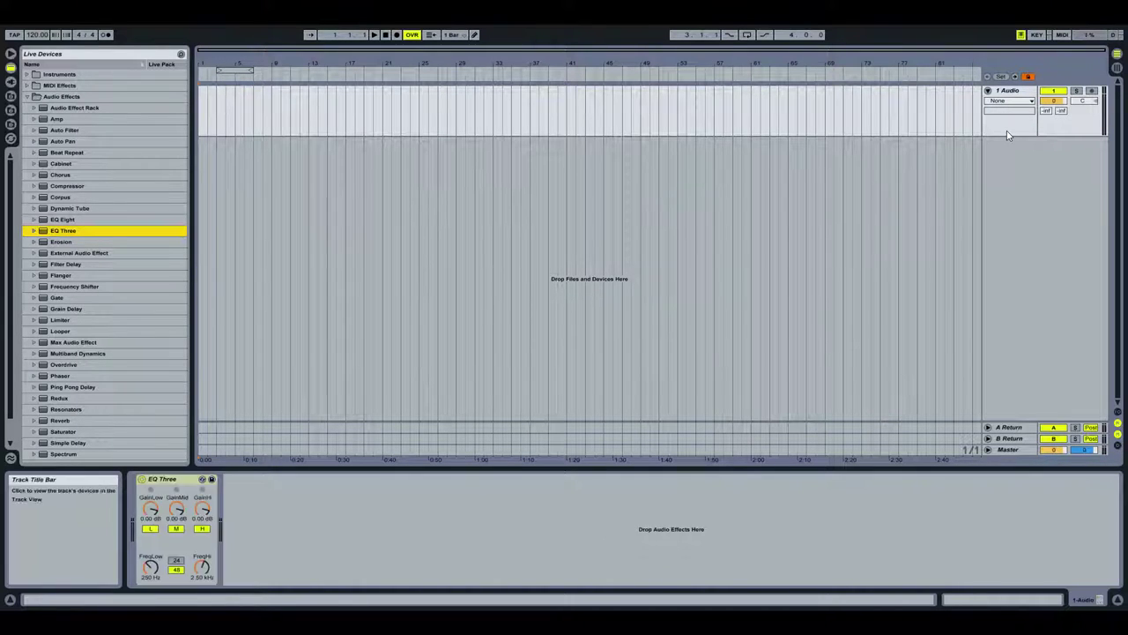
left_click(1013, 102)
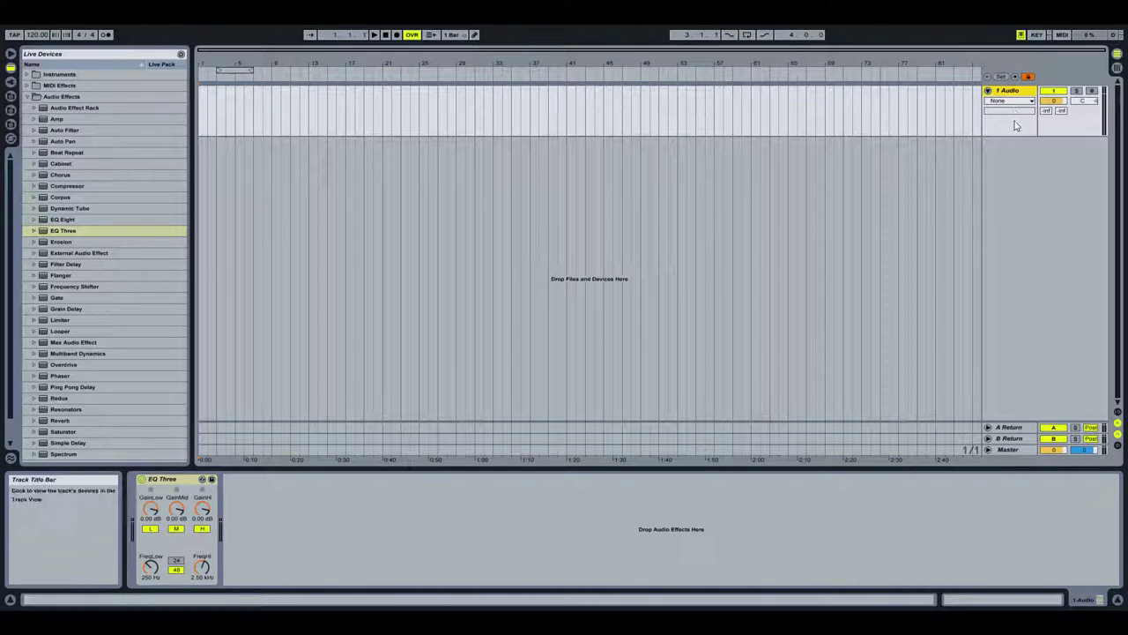
left_click(1019, 131)
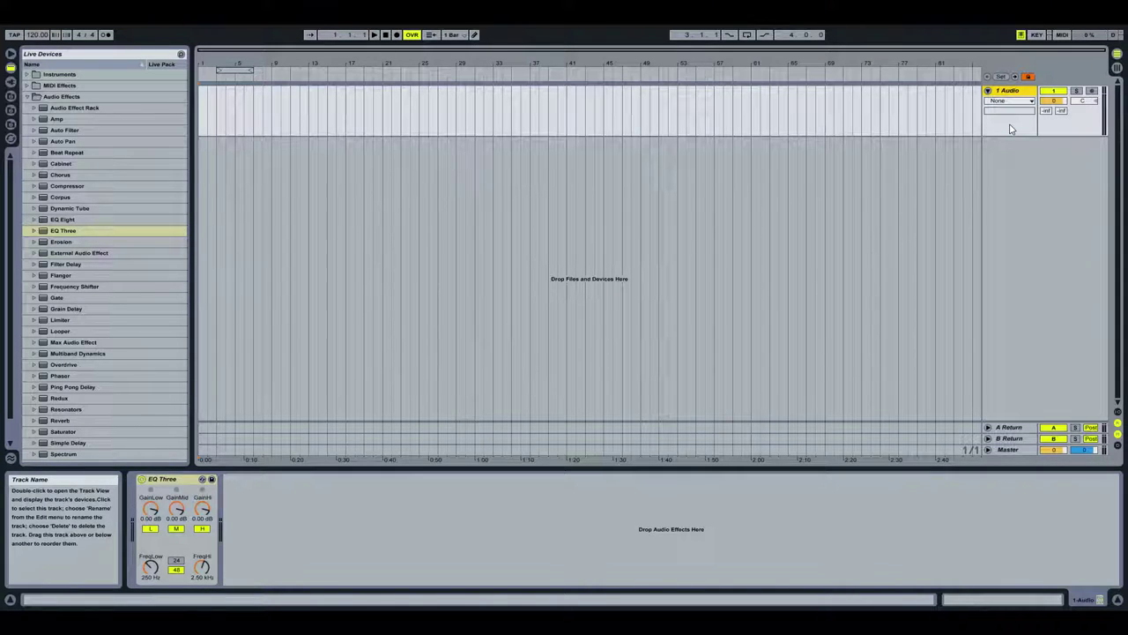
Duplicate the 1 Audio track with its EQ Three until there are five audio tracks, and reselect the first
key("ctrl+t")
key("ctrl+t")
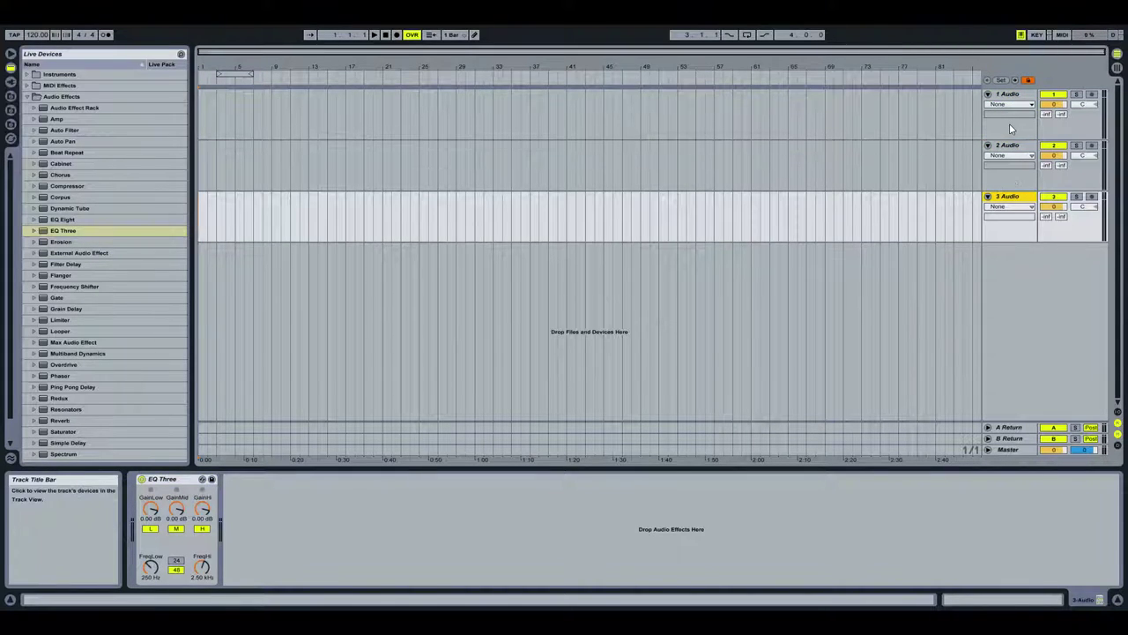
key("ctrl+t")
key("ctrl+t")
left_click(1010, 130)
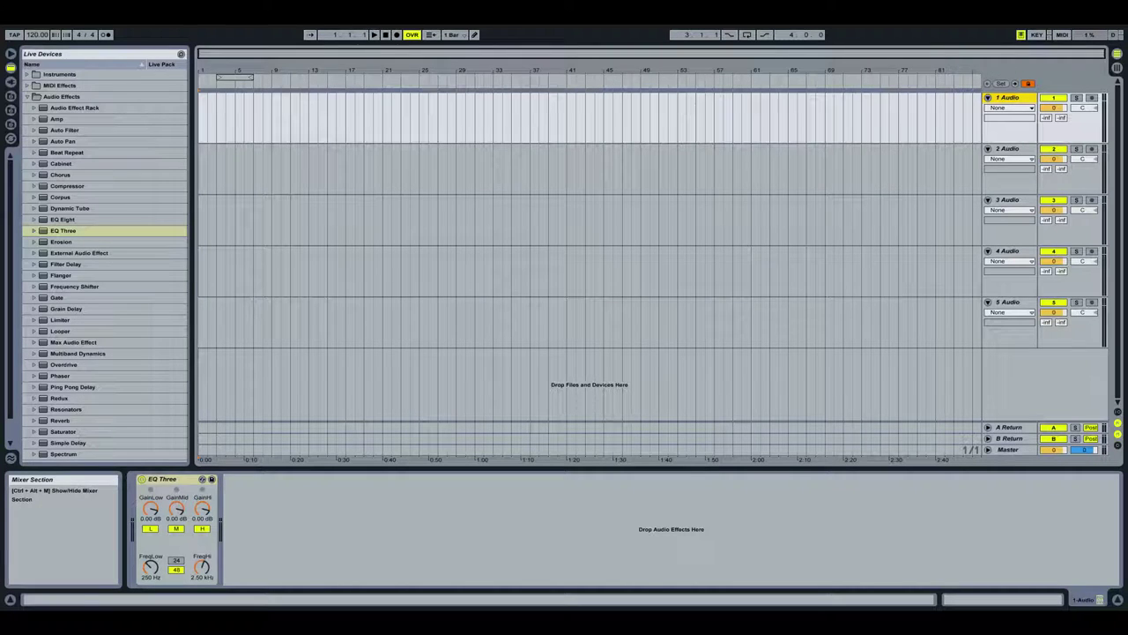
Place the audio file Snap - Oldschool Nustyle at bar 1 of the 1 Audio track and open its clip for editing
left_click_drag(1127, 119, 217, 119)
left_click_drag(300, 98, 276, 100)
double_click(286, 100)
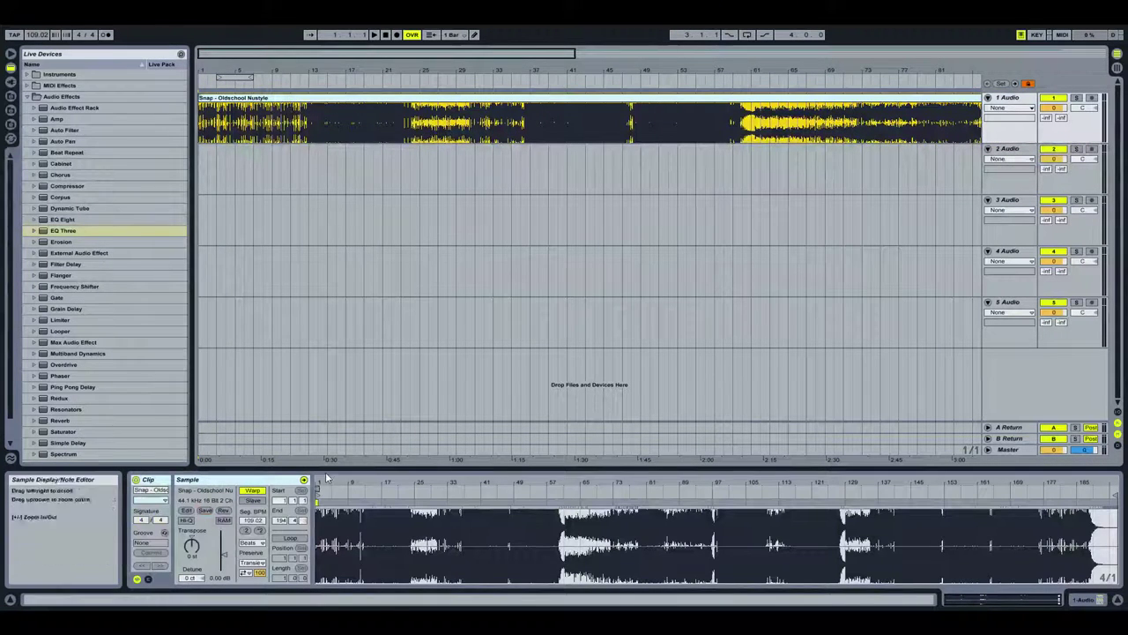
Examine the opening beats of the clip's waveform at several zoom levels to locate the first downbeat
left_click_drag(327, 482, 327, 573)
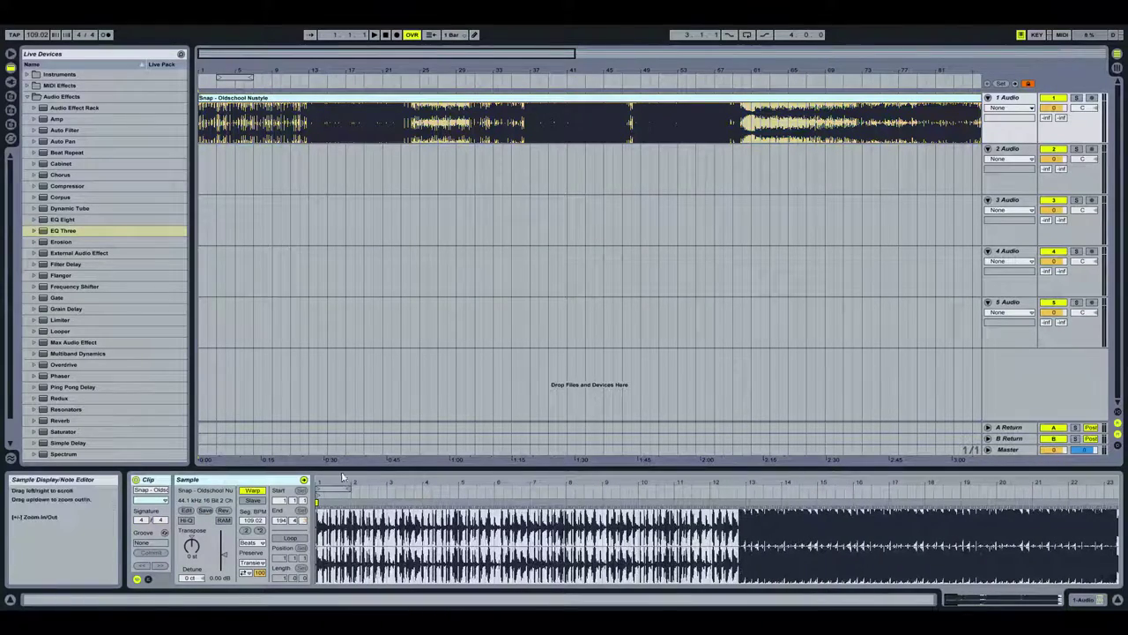
left_click_drag(342, 476, 317, 479)
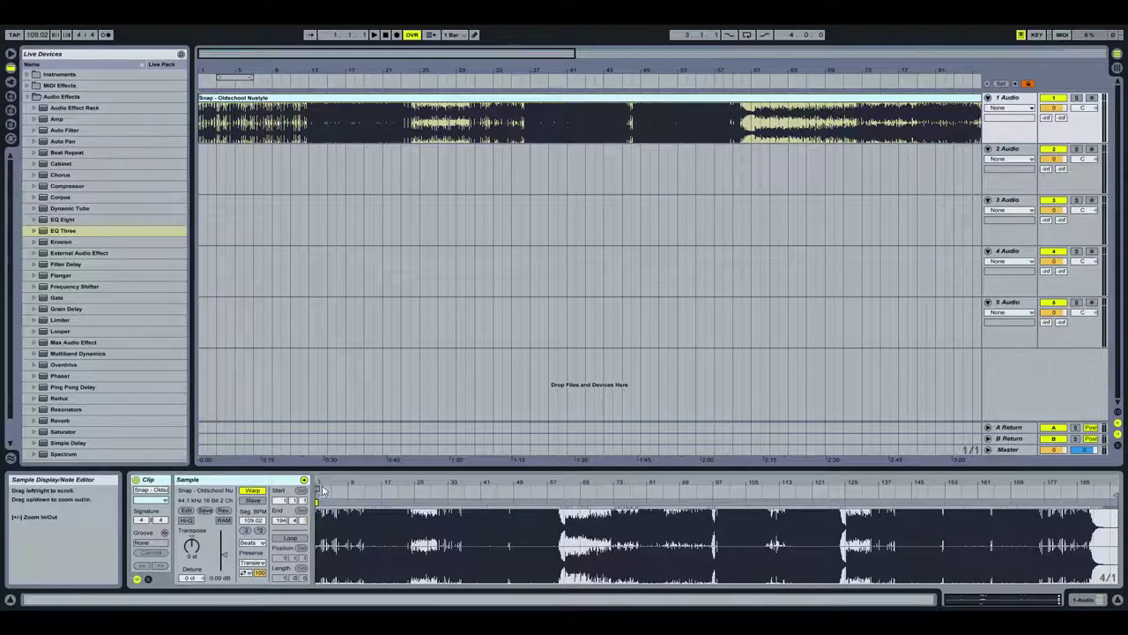
left_click_drag(320, 482, 320, 582)
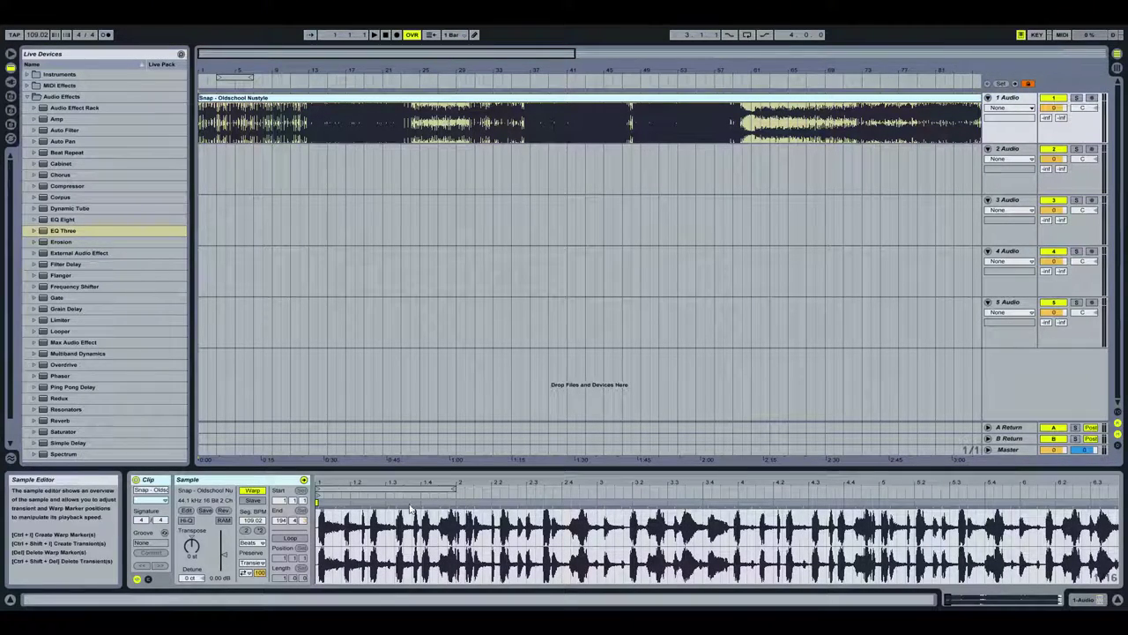
left_click_drag(323, 484, 324, 528)
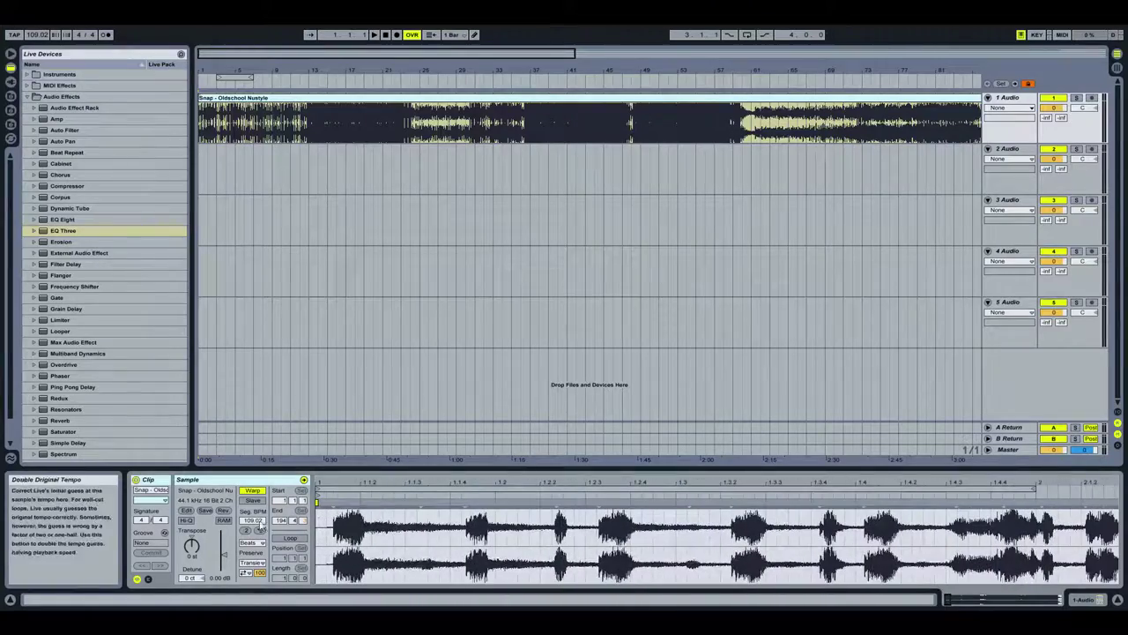
left_click_drag(323, 483, 324, 445)
left_click_drag(357, 498, 357, 521)
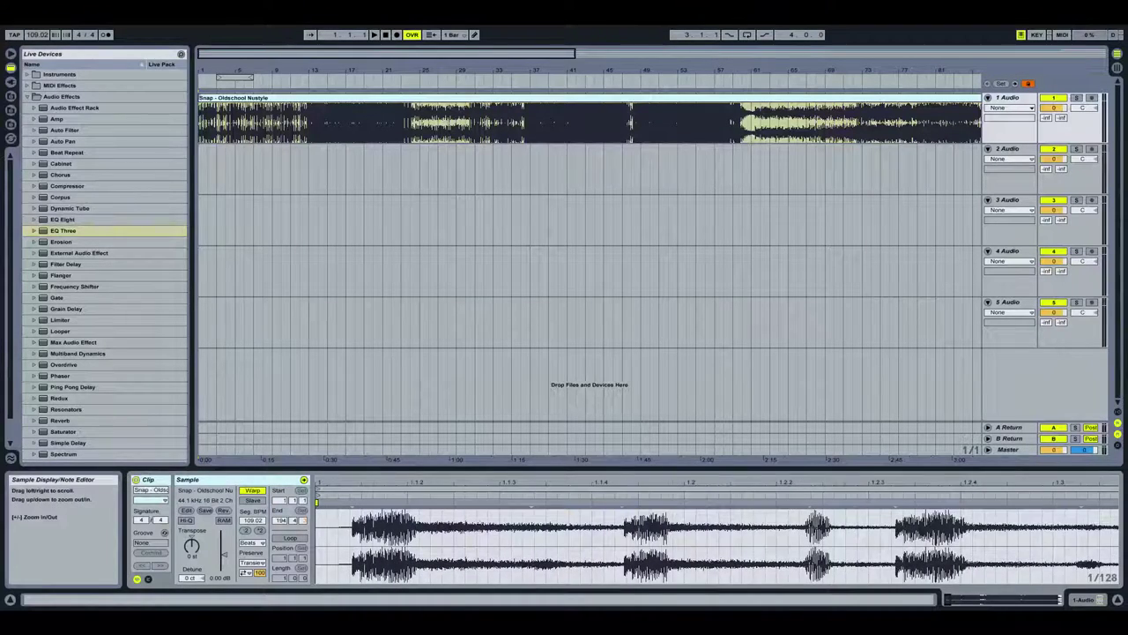
left_click_drag(323, 483, 323, 515)
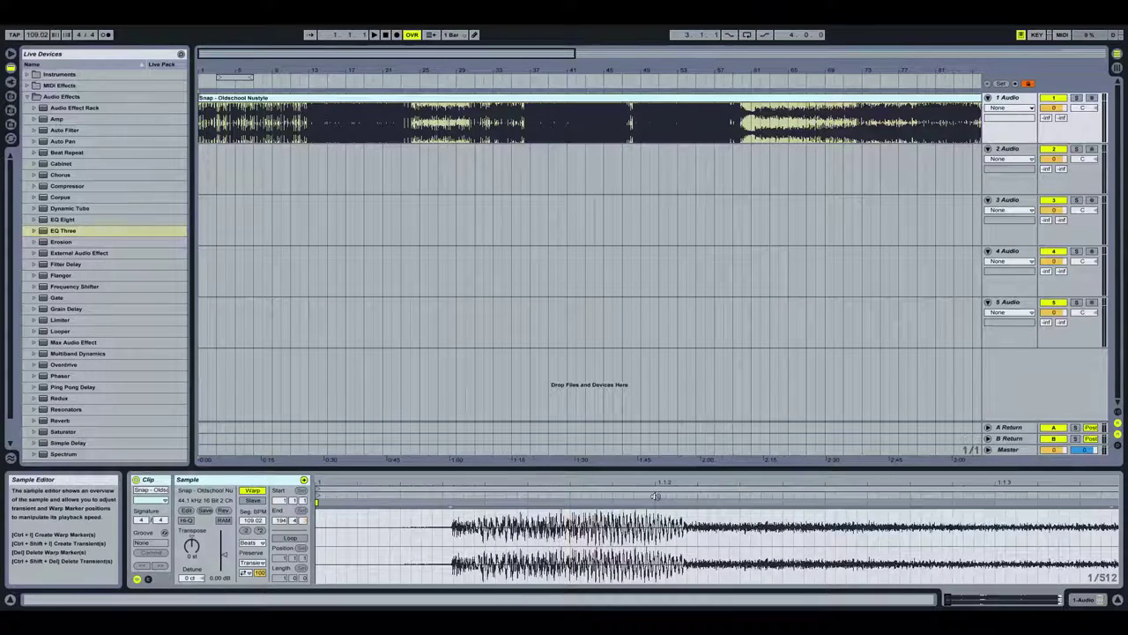
key("minus")
key("minus")
key("minus")
key("minus")
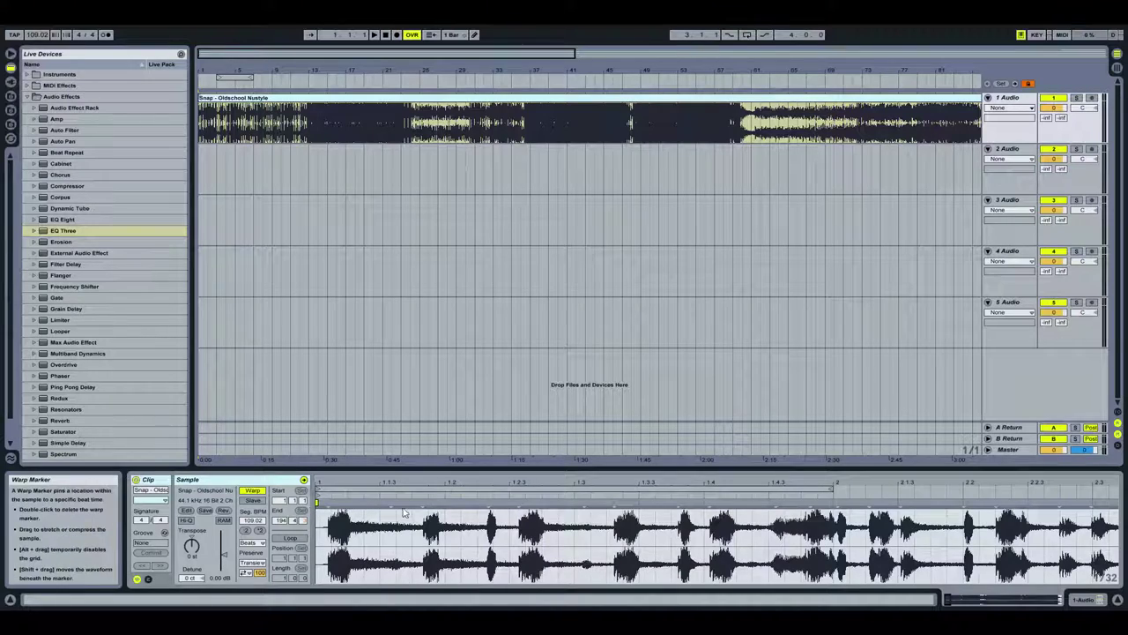
left_click_drag(751, 483, 751, 379)
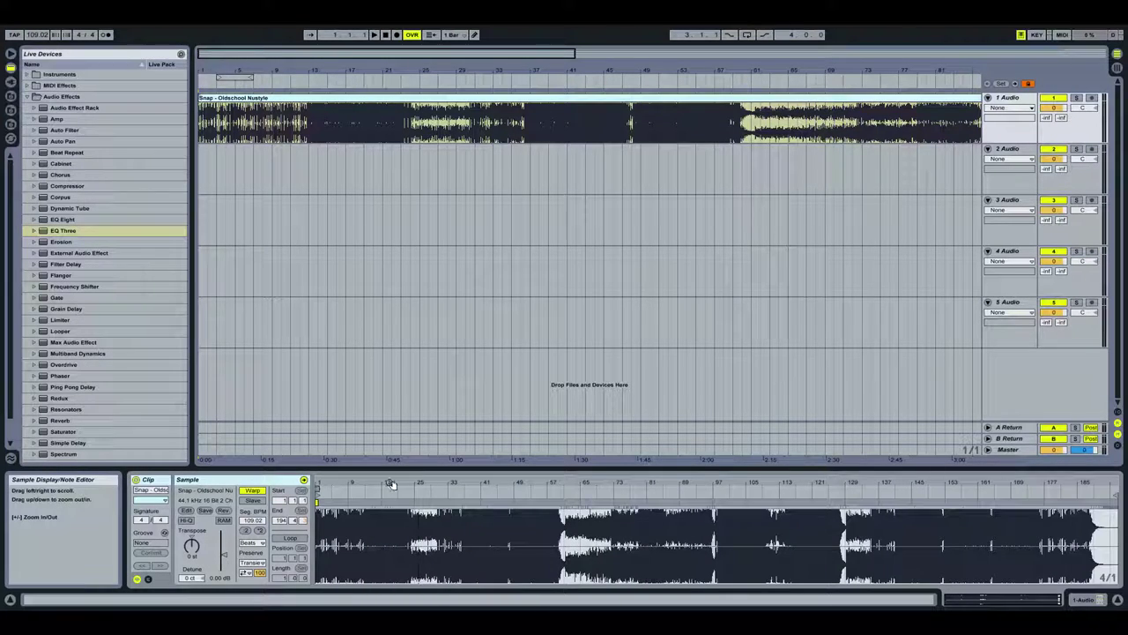
left_click_drag(334, 484, 334, 568)
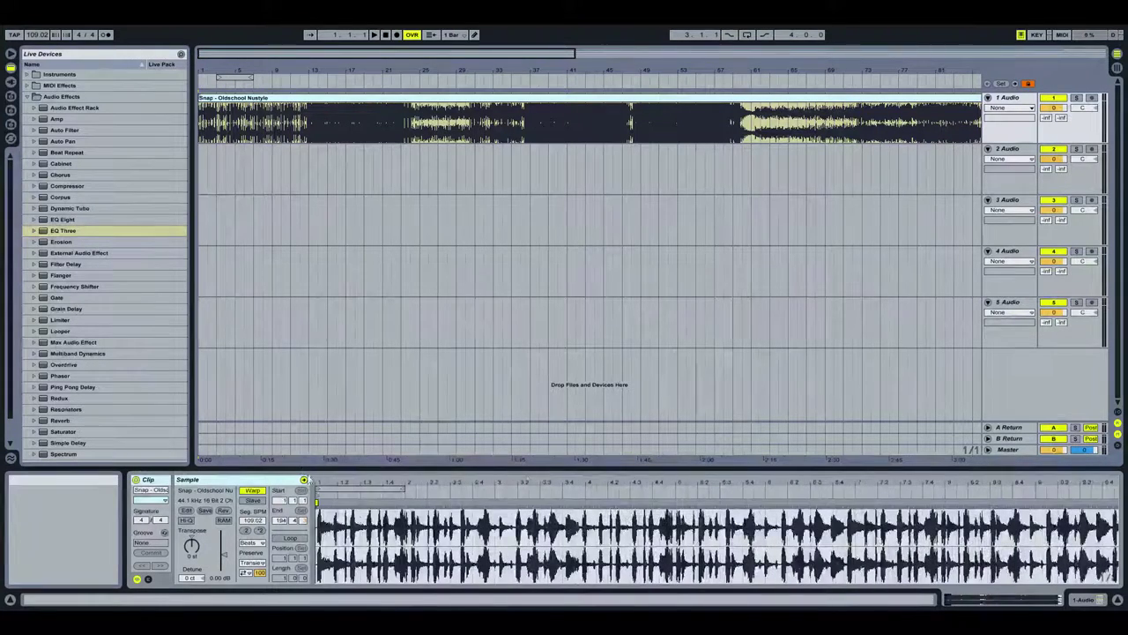
left_click_drag(321, 484, 321, 584)
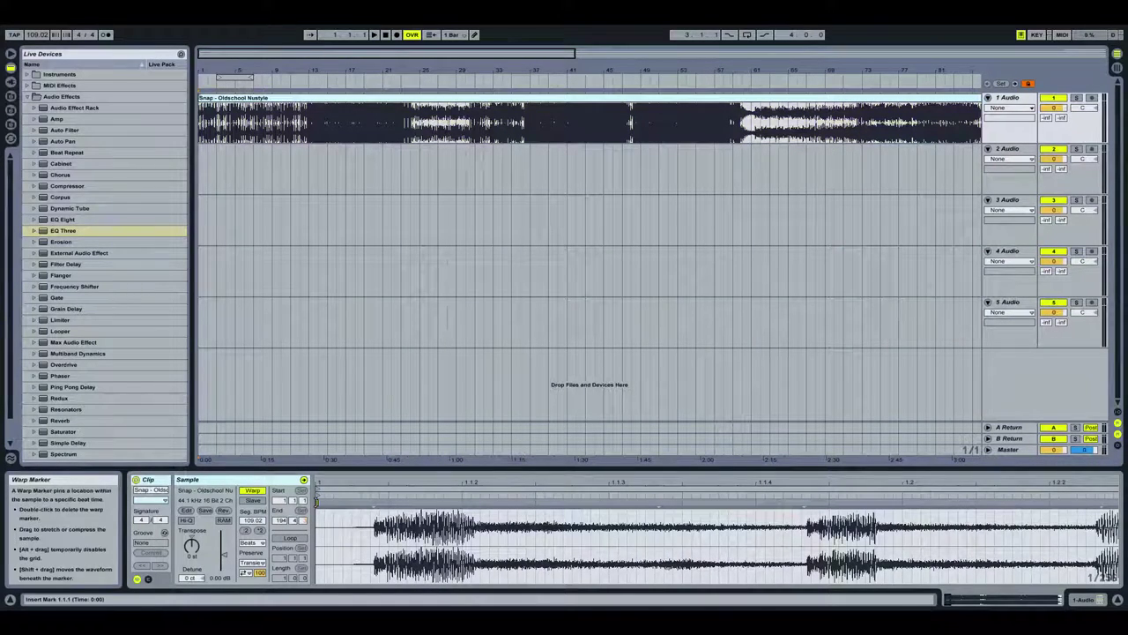
Play the song's opening briefly and add a warp marker exactly at the onset of the first beat in the waveform
left_click_drag(317, 503, 356, 571)
left_click_drag(505, 484, 505, 511)
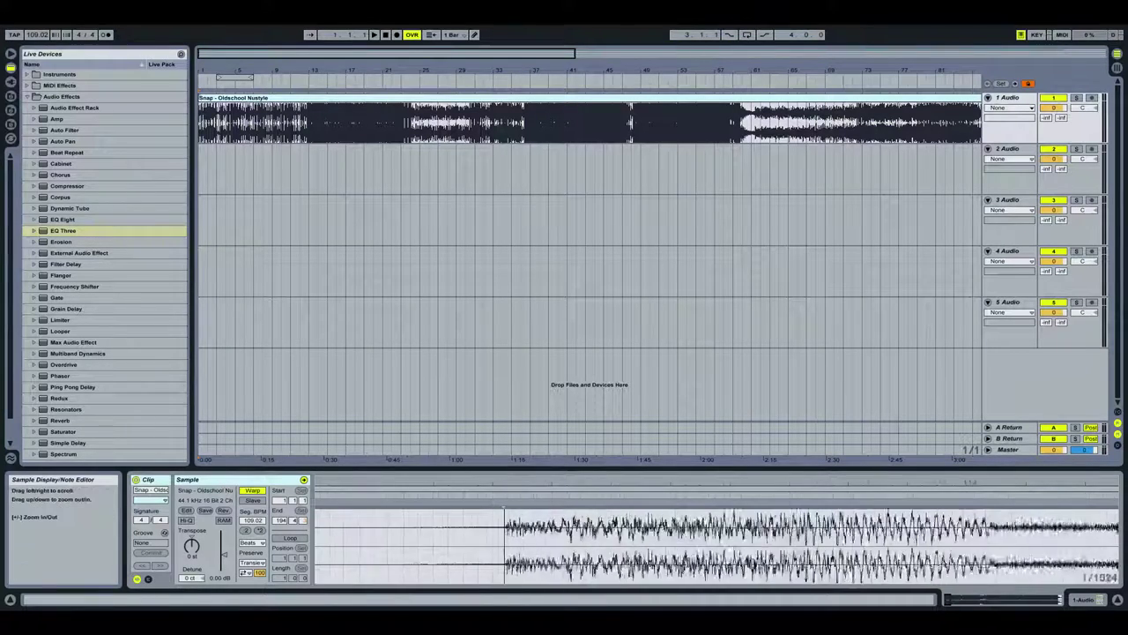
left_click_drag(504, 556, 504, 582)
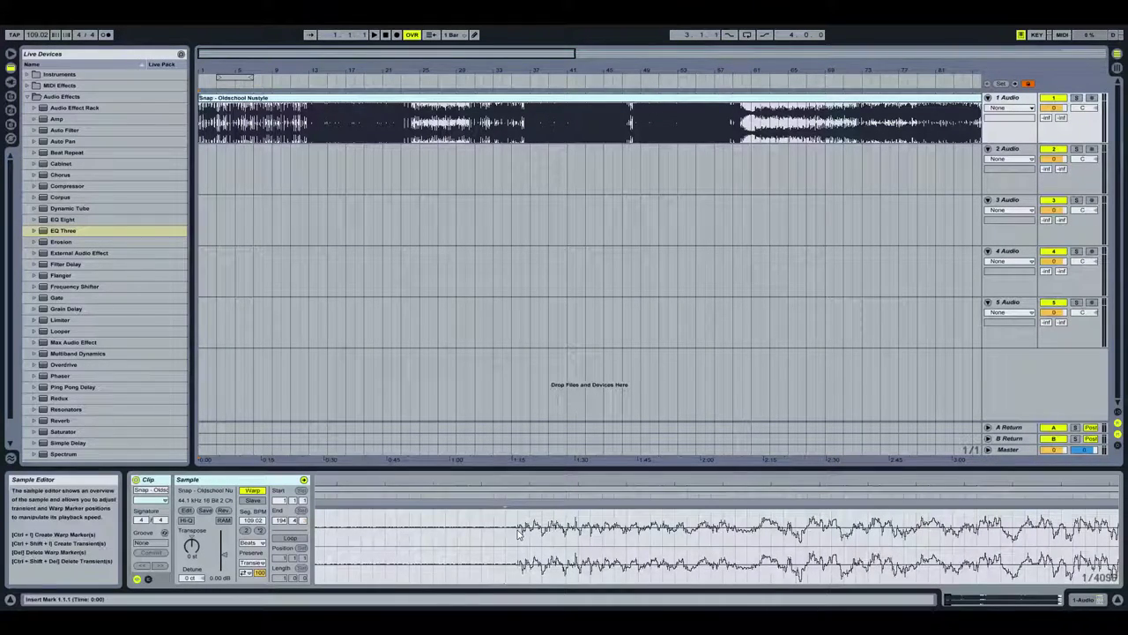
left_click(377, 35)
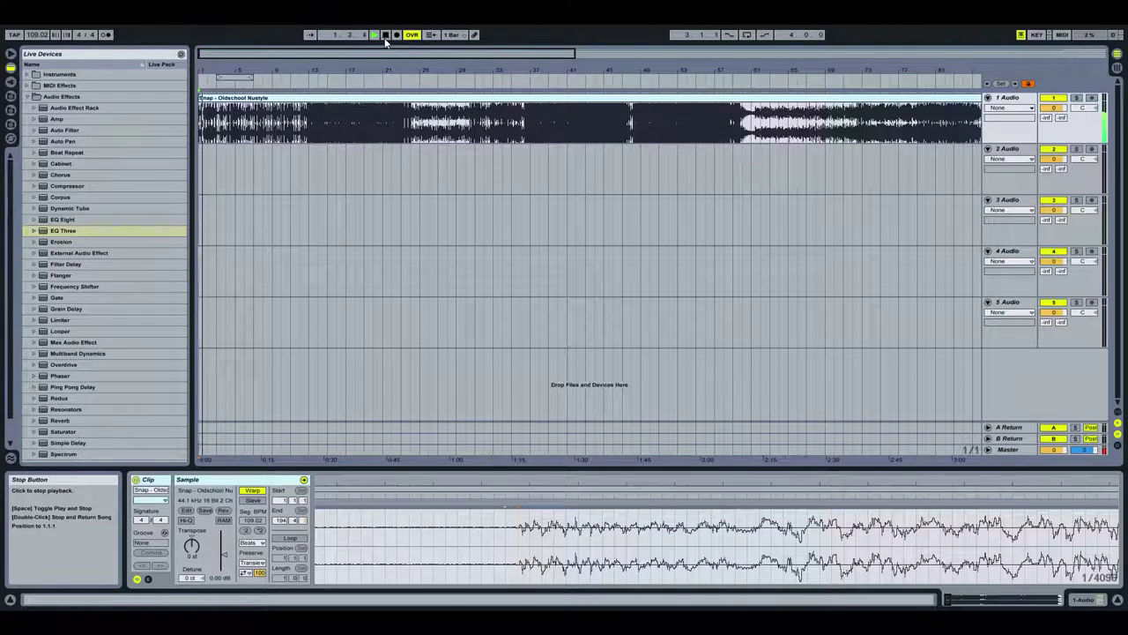
left_click(385, 35)
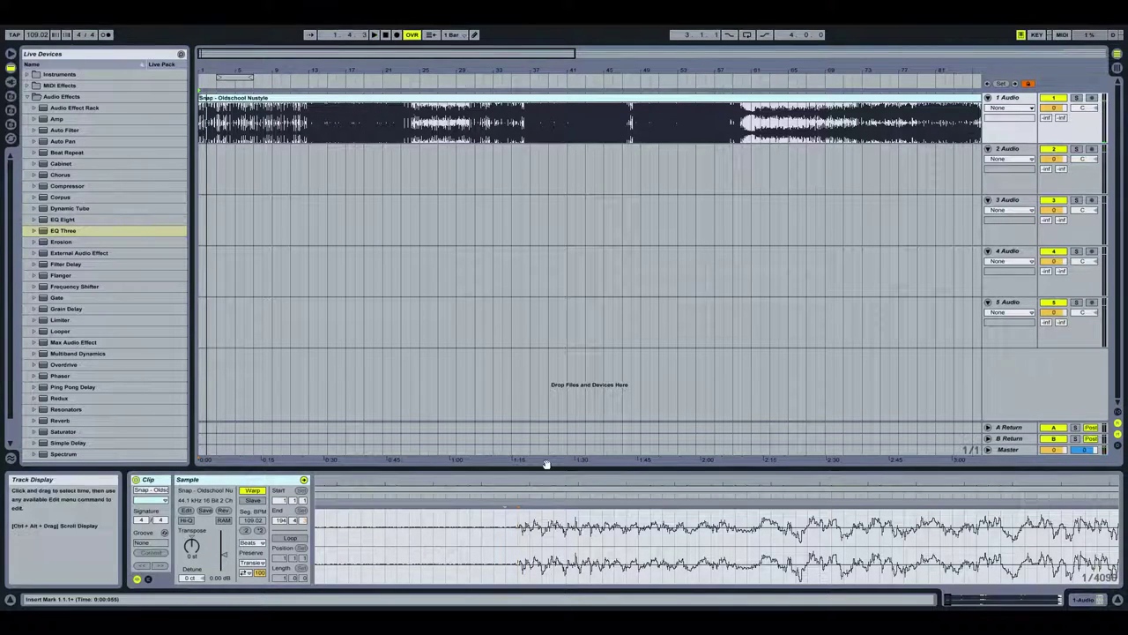
double_click(517, 504)
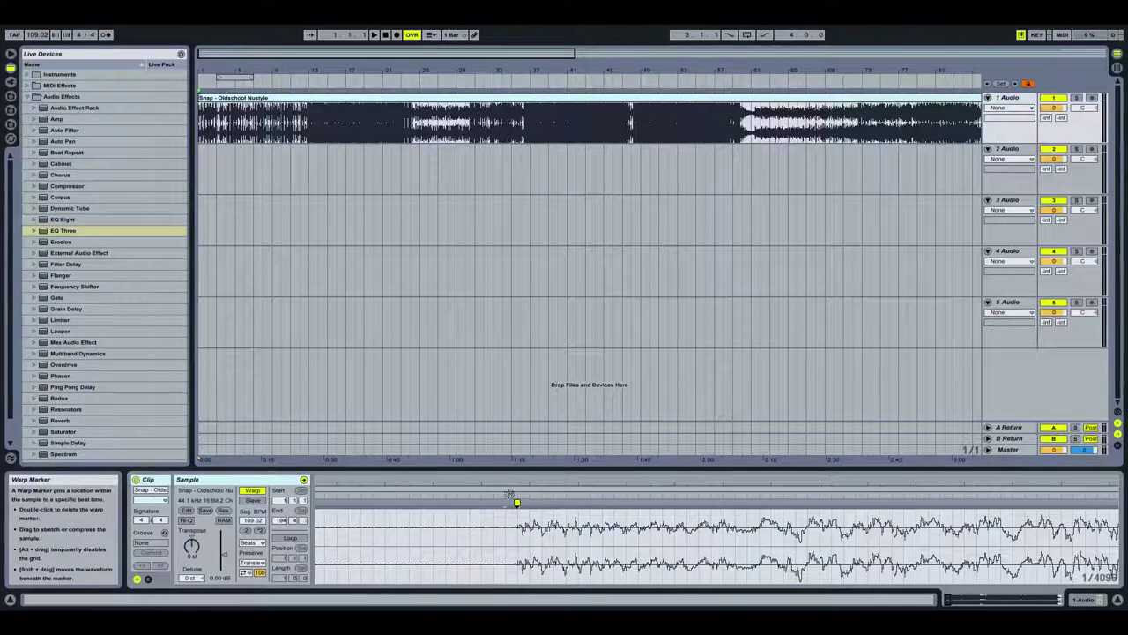
Delete the original warp marker at the start of the clip and select the one at the first beat's onset
mouse_move(508, 542)
left_mouse_down()
mouse_move(510, 596)
mouse_move(507, 496)
left_mouse_up()
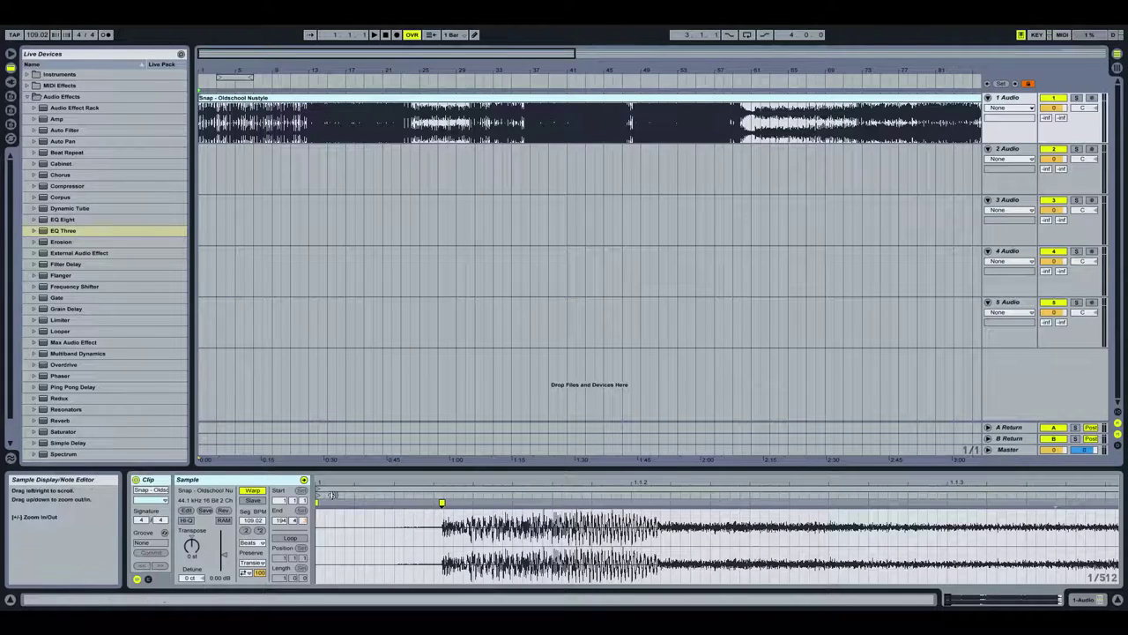
left_click(321, 500)
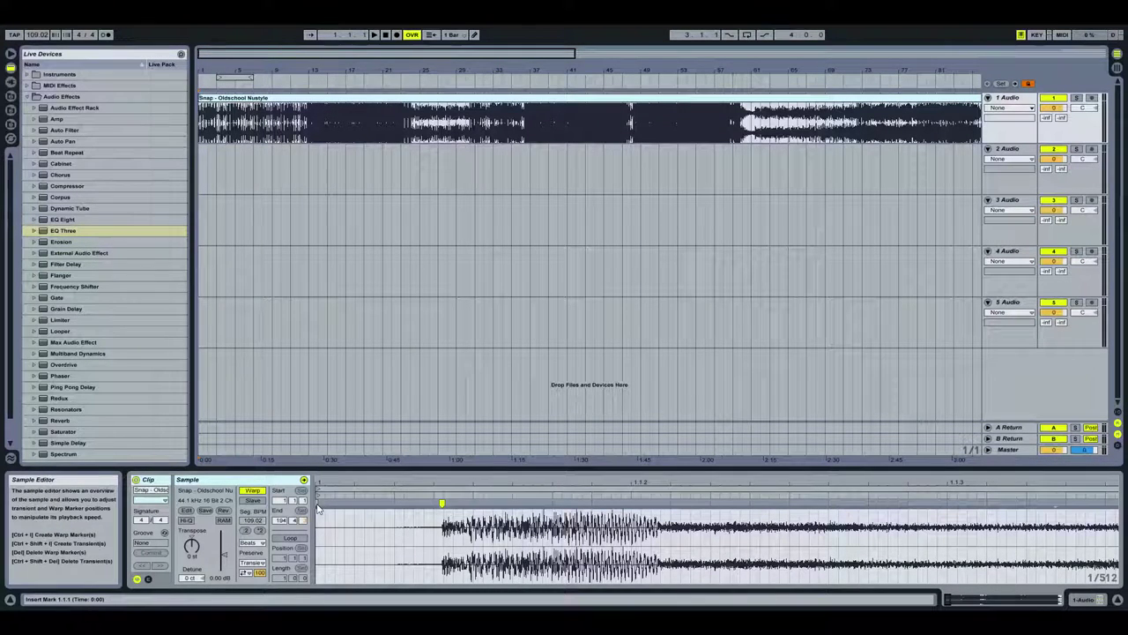
left_click_drag(437, 480, 440, 568)
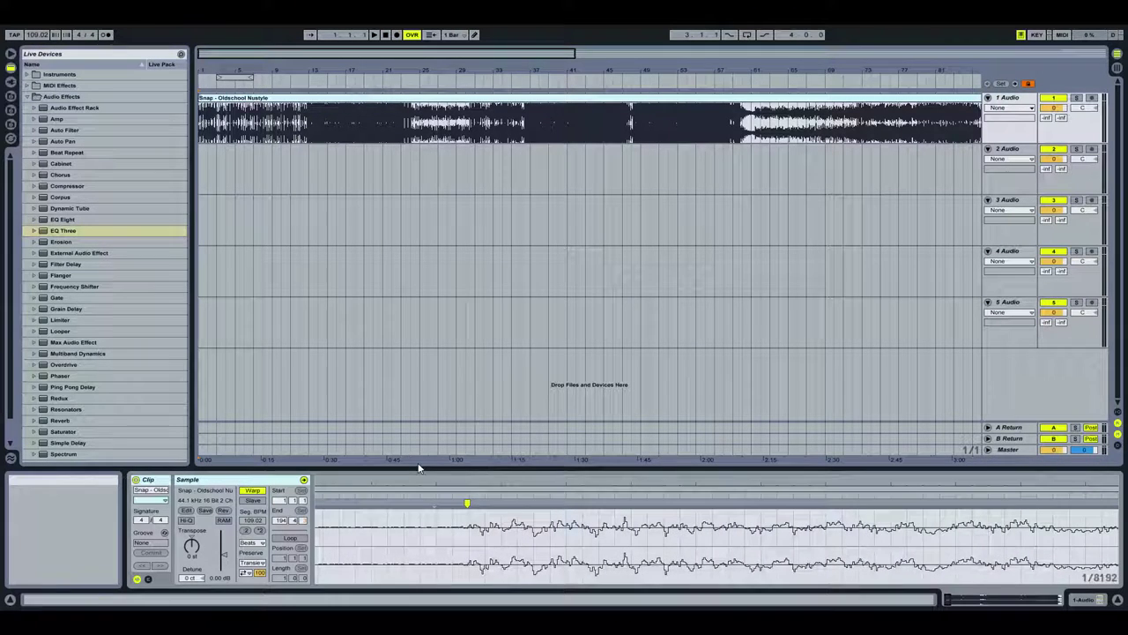
left_click(467, 502)
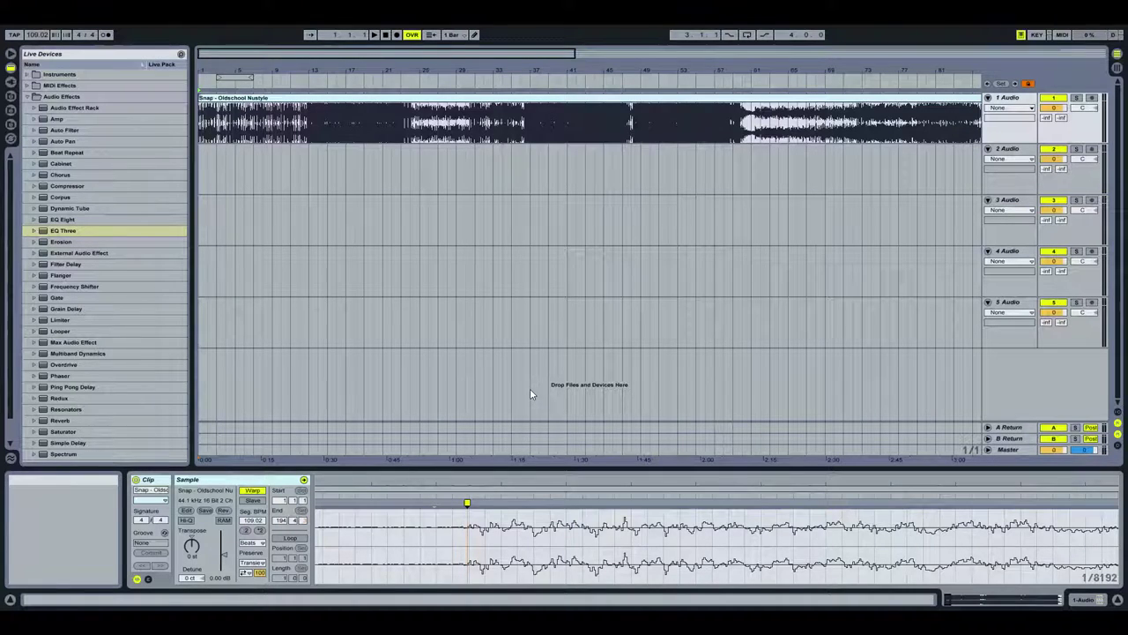
Set the first beat's warp marker as the clip's bar 1 position and warp the song from there
key("Delete")
left_click_drag(351, 481, 351, 344)
left_click_drag(459, 536, 459, 551)
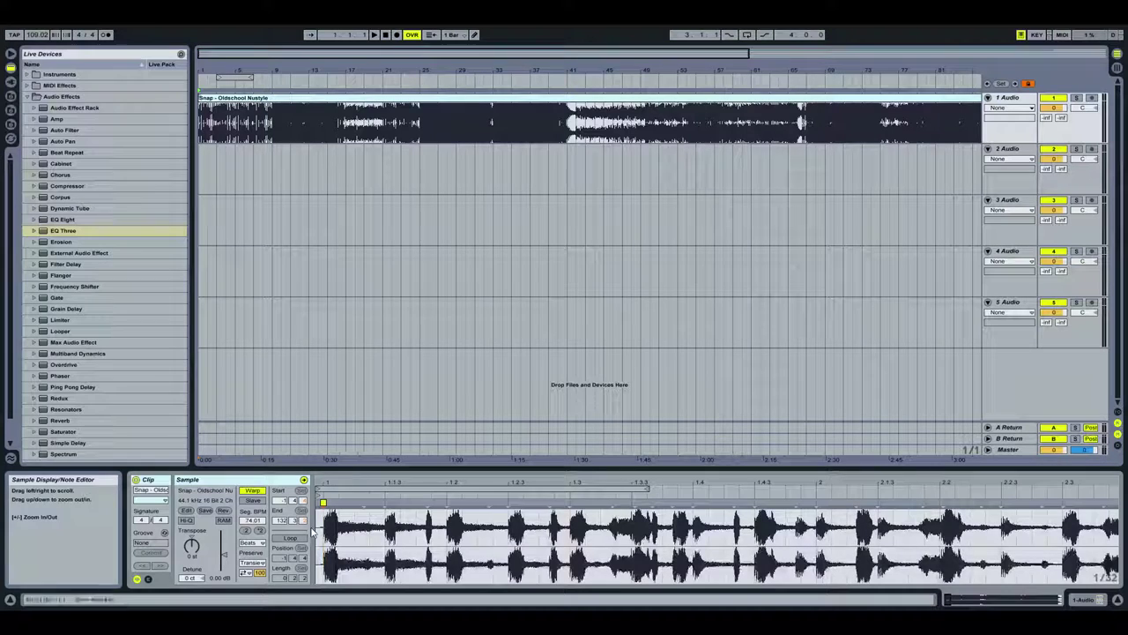
Set the clip's segment tempo to 148 BPM and its warp mode to Complex Pro
left_click(256, 521)
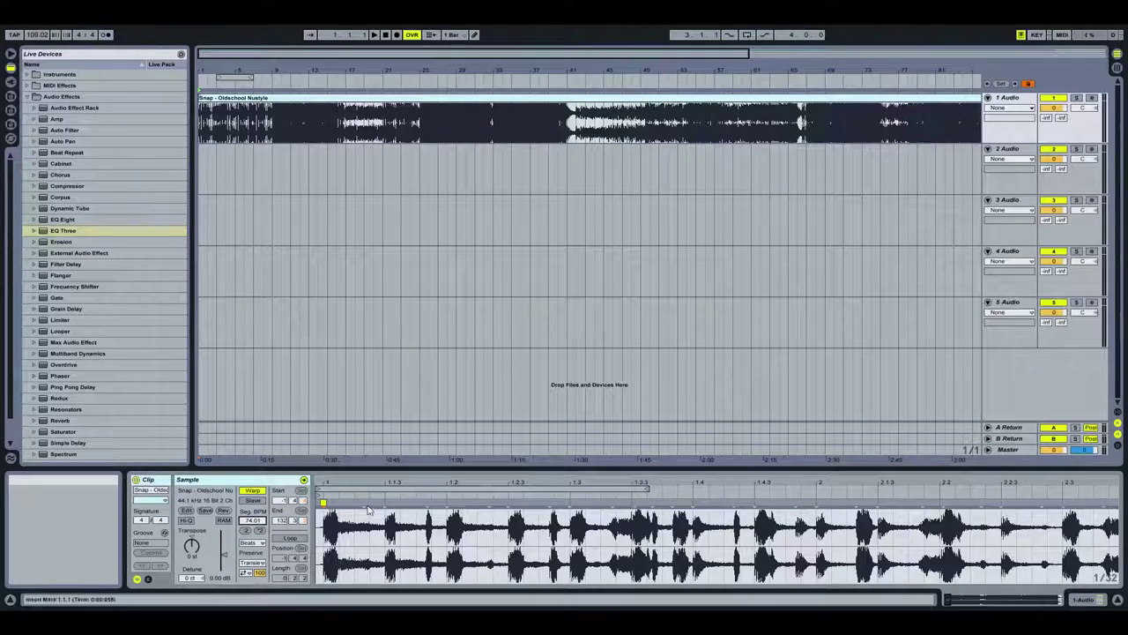
left_click_drag(370, 491, 354, 479)
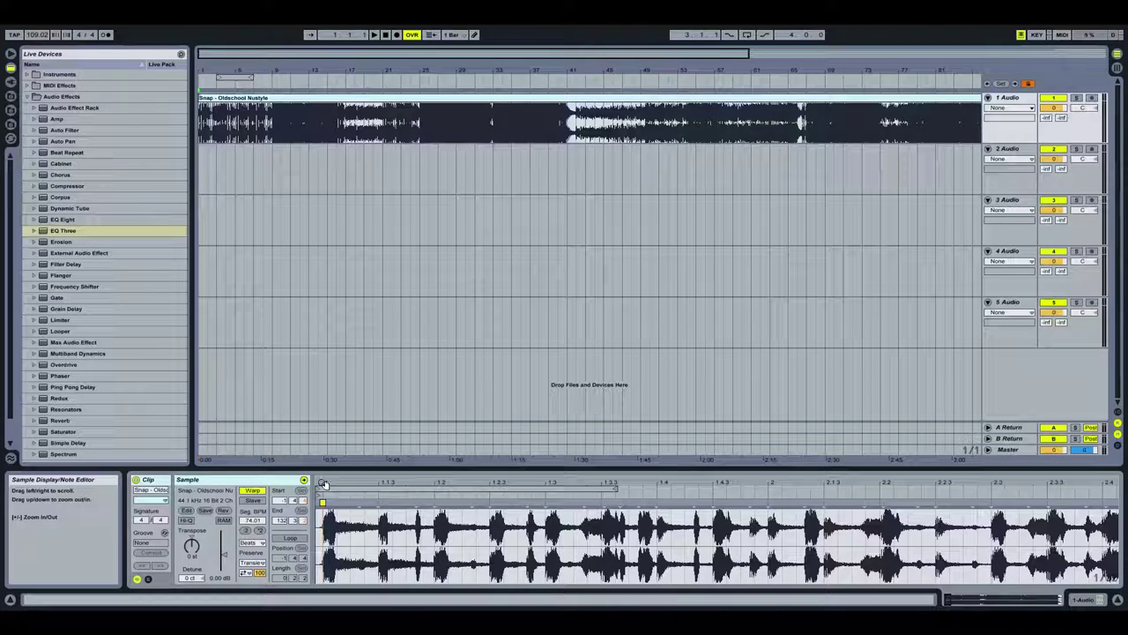
left_click_drag(325, 483, 459, 586)
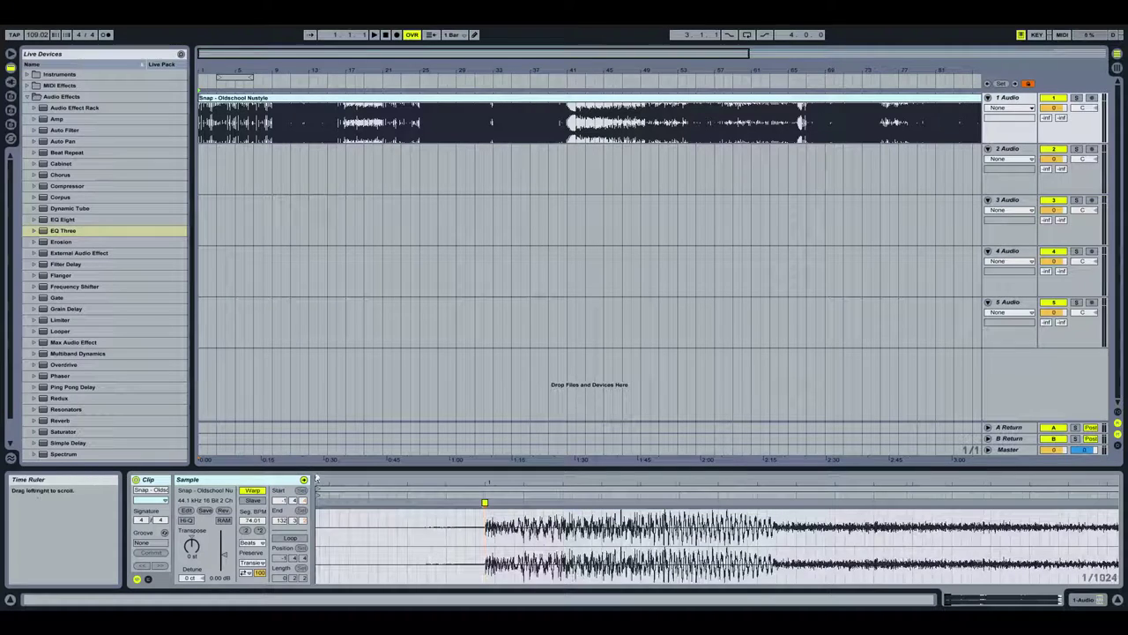
left_click_drag(482, 481, 478, 550)
left_click(544, 530)
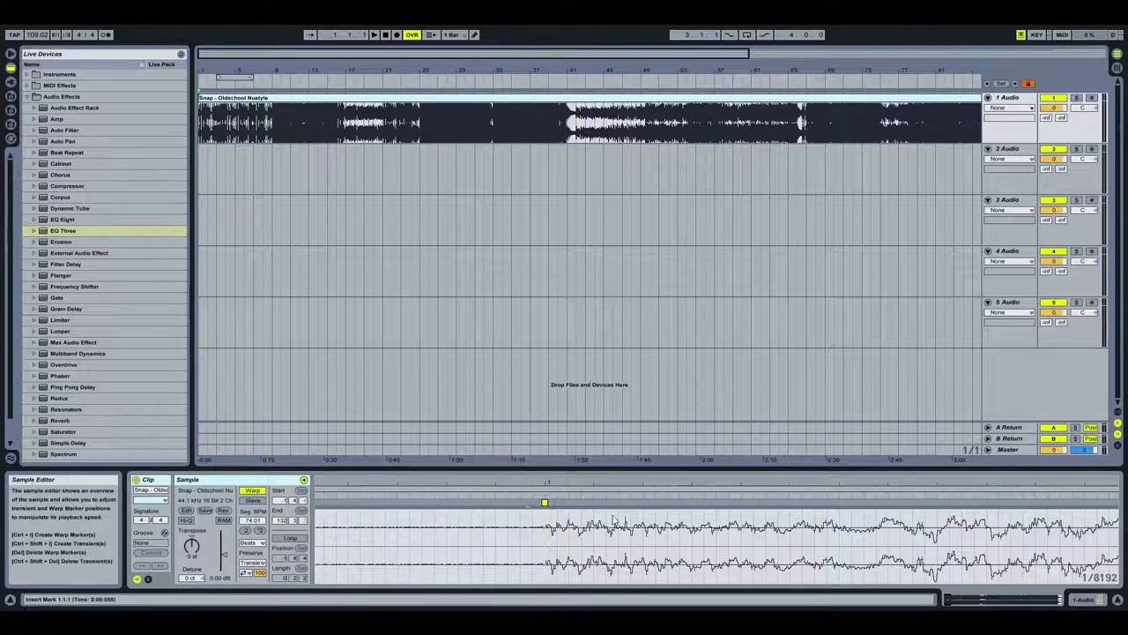
mouse_move(564, 480)
left_mouse_down()
mouse_move(572, 524)
mouse_move(573, 481)
left_mouse_up()
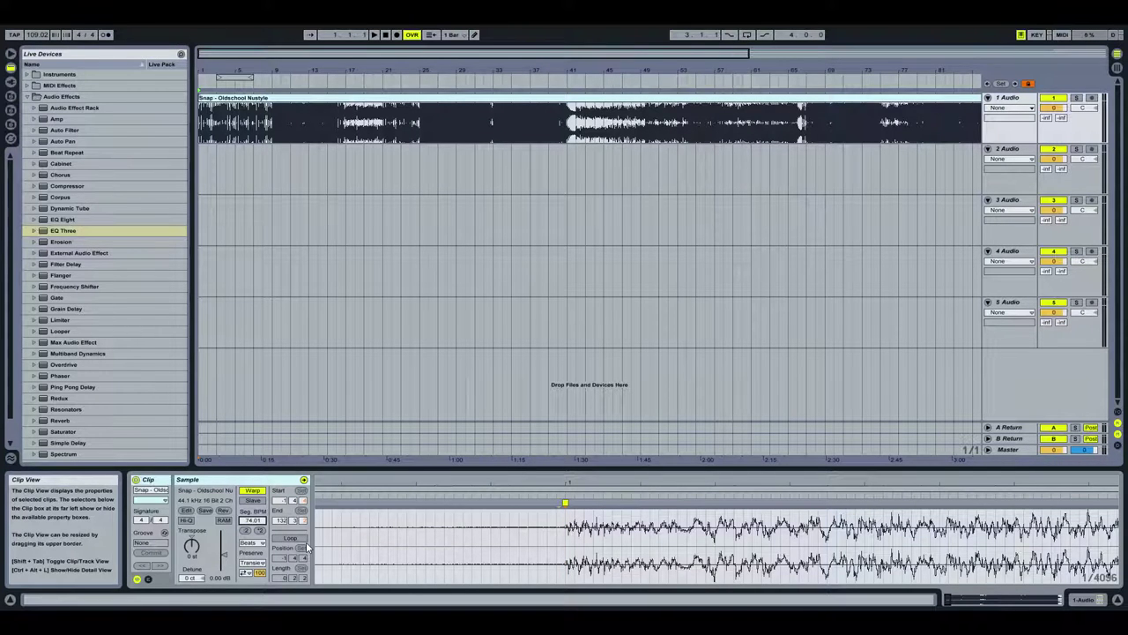
type("148")
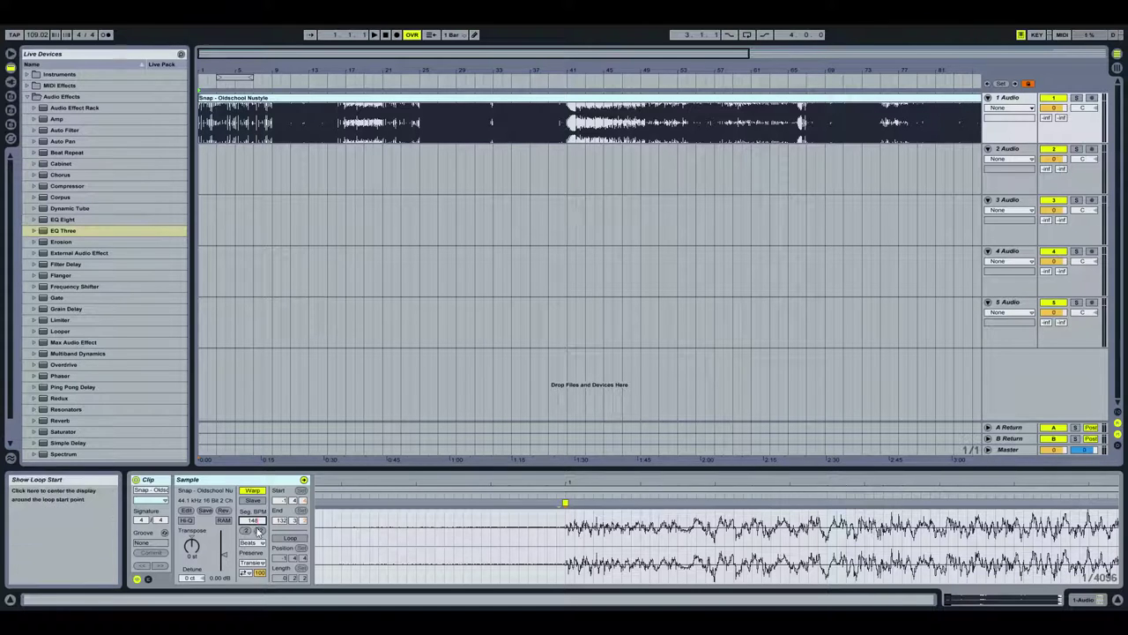
key("Return")
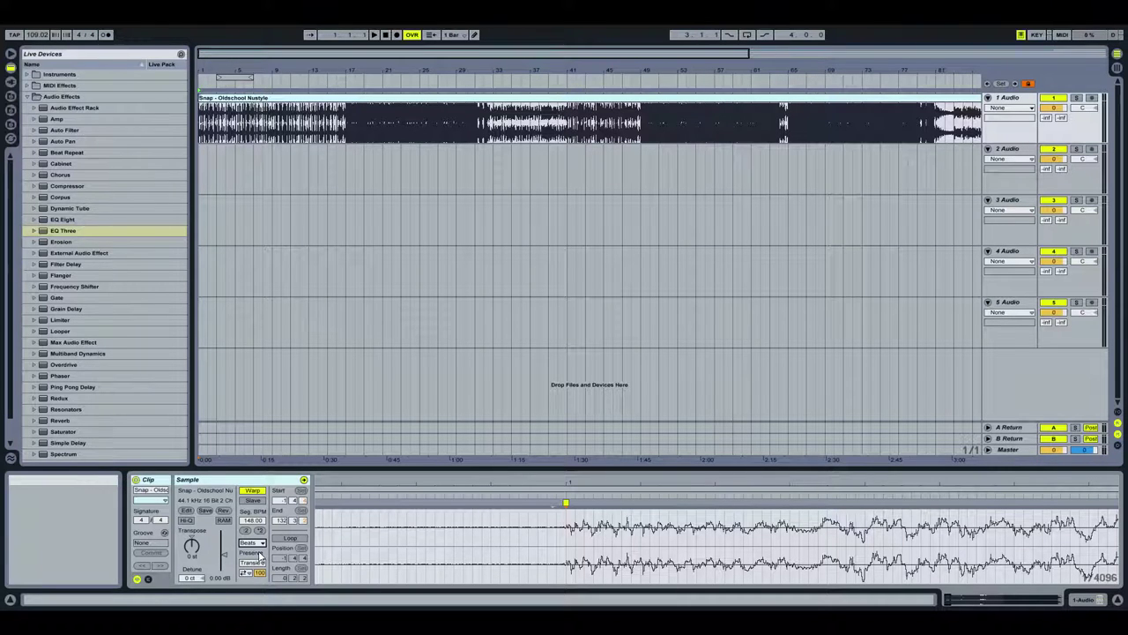
left_click(265, 601)
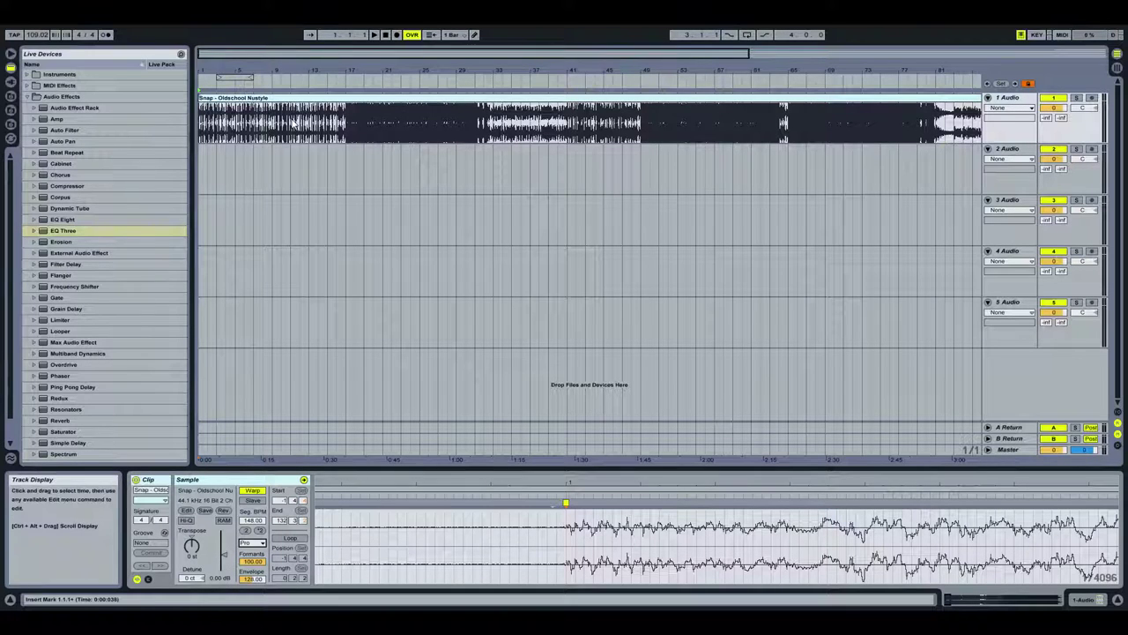
Play the song's opening briefly from bar 1 to hear it at the current project tempo
double_click(302, 71)
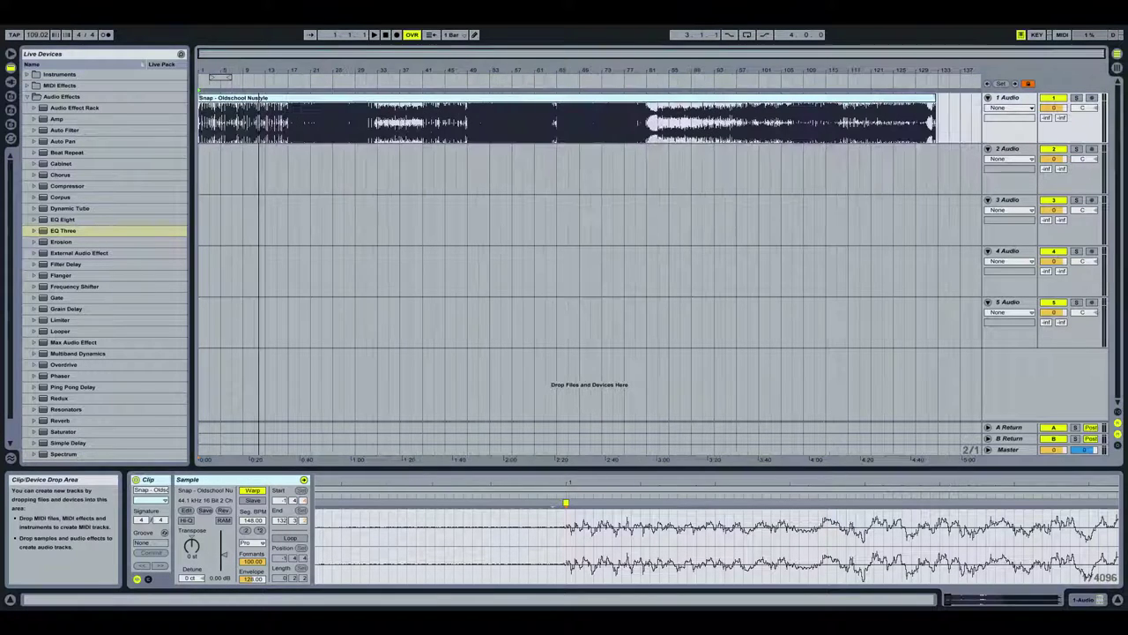
left_click(374, 37)
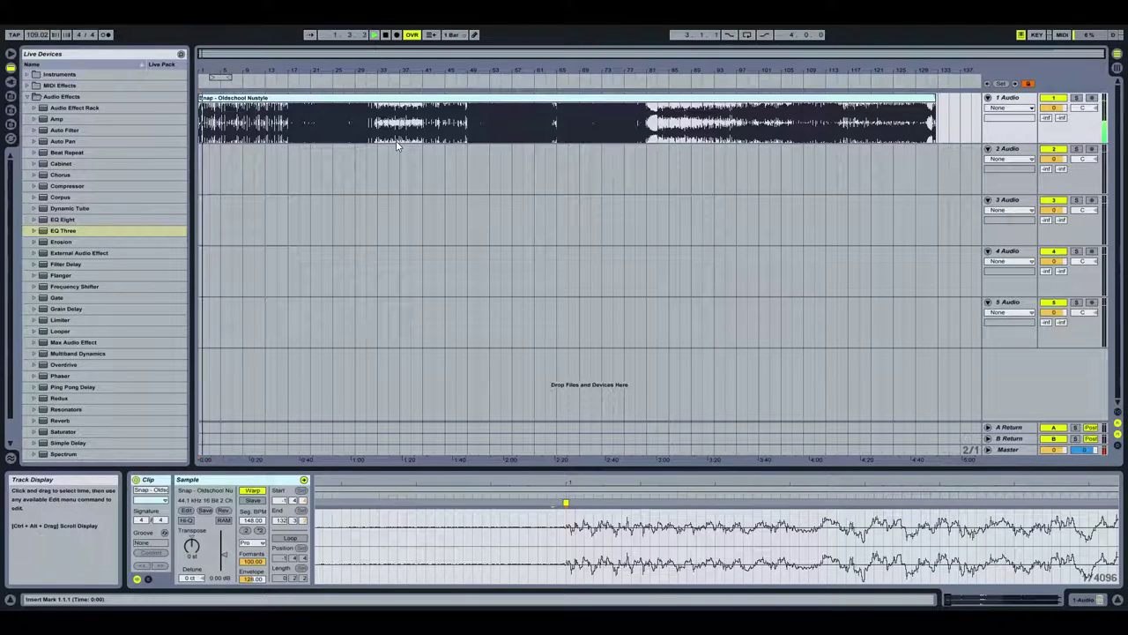
left_click(387, 37)
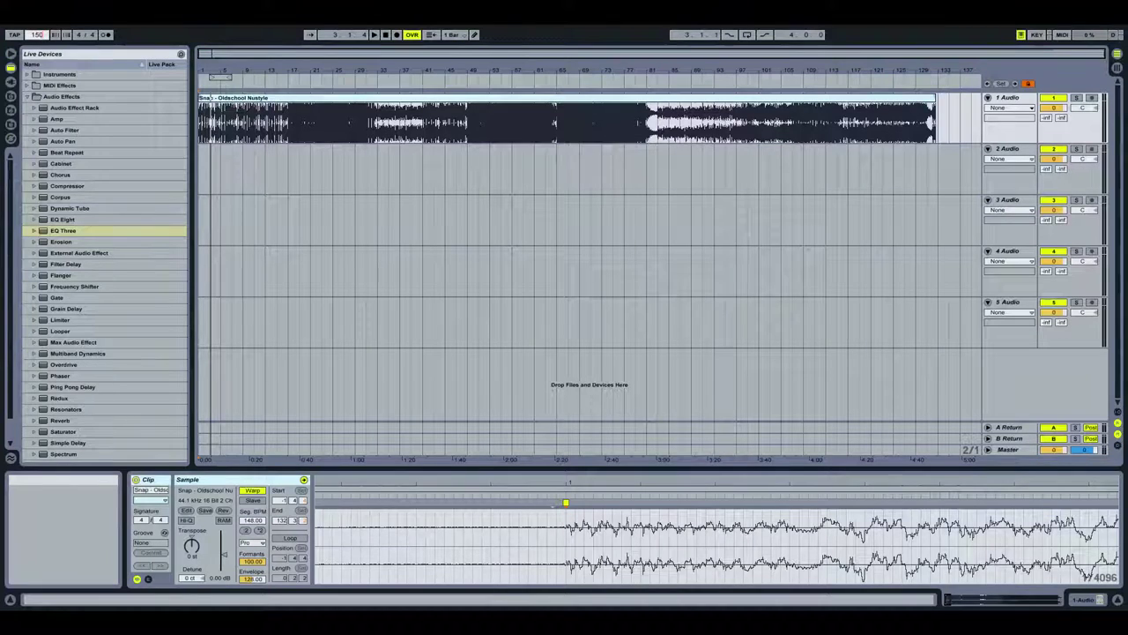
Set the project tempo to 150 BPM and play a short stretch of the song to check its speed
key("Return")
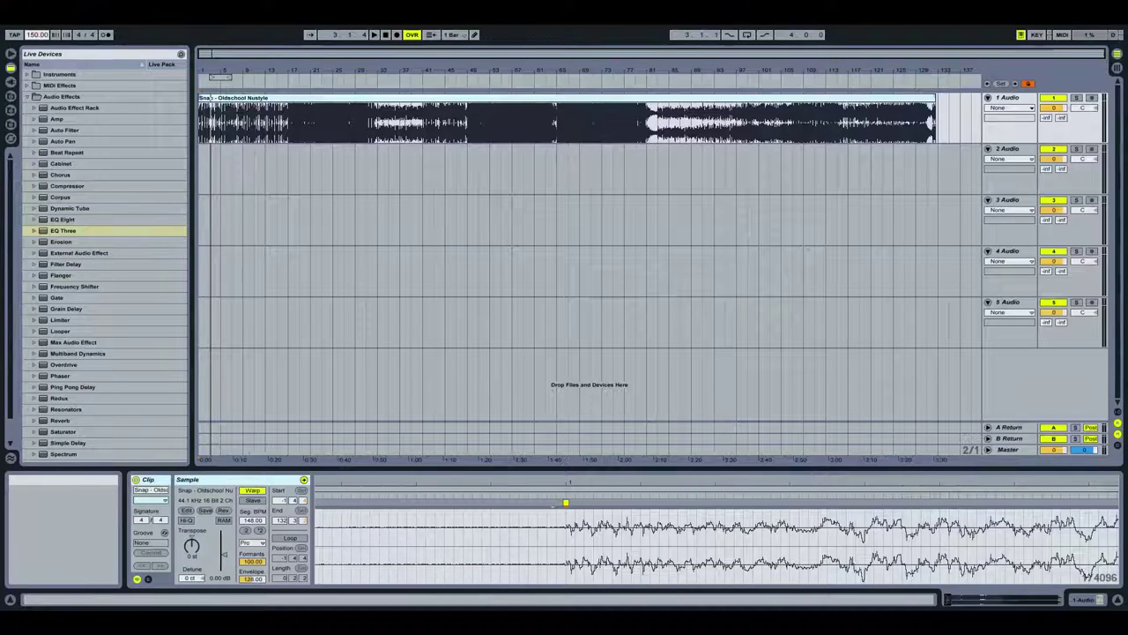
left_click(375, 35)
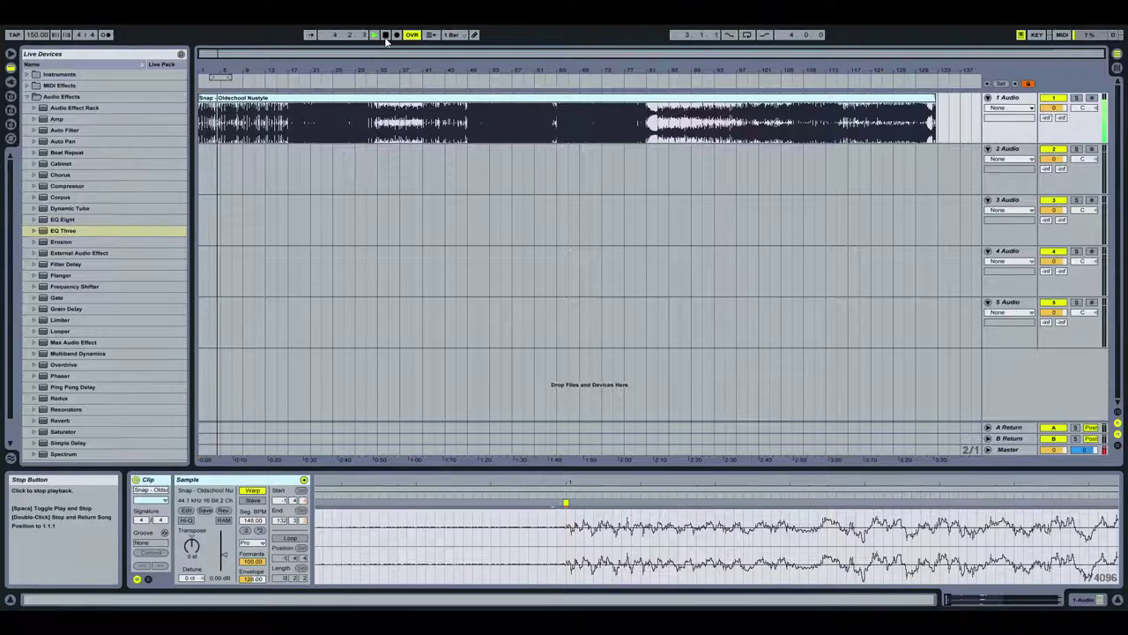
left_click(384, 35)
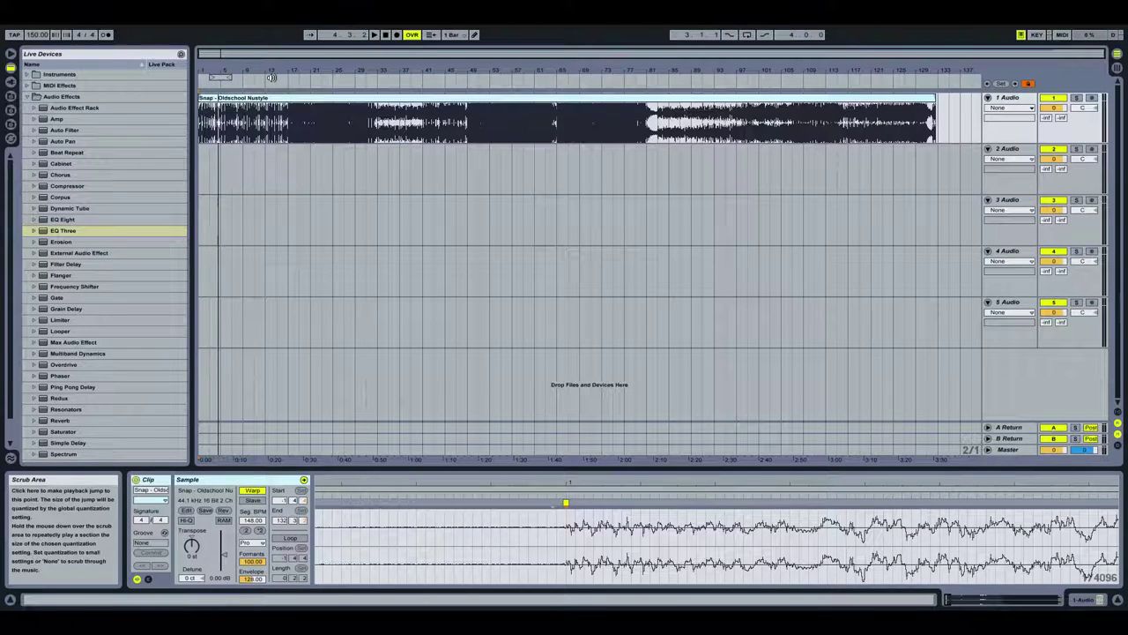
Play the song around bars 31 to 34, including from bar 33, to locate where its quieter section begins
left_click(330, 76)
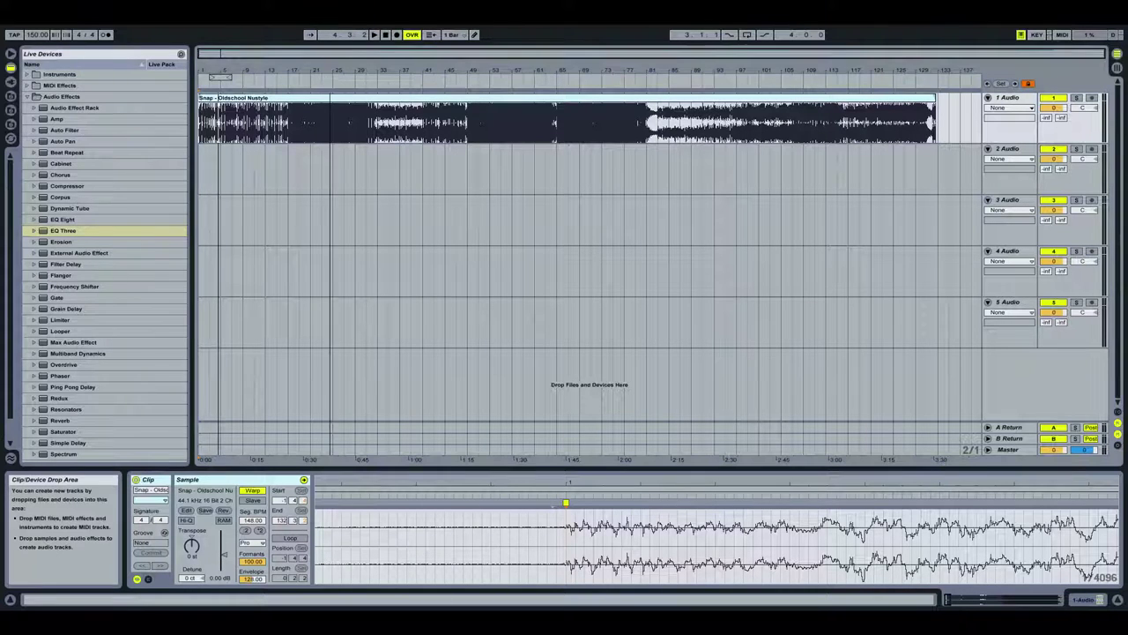
left_click(363, 81)
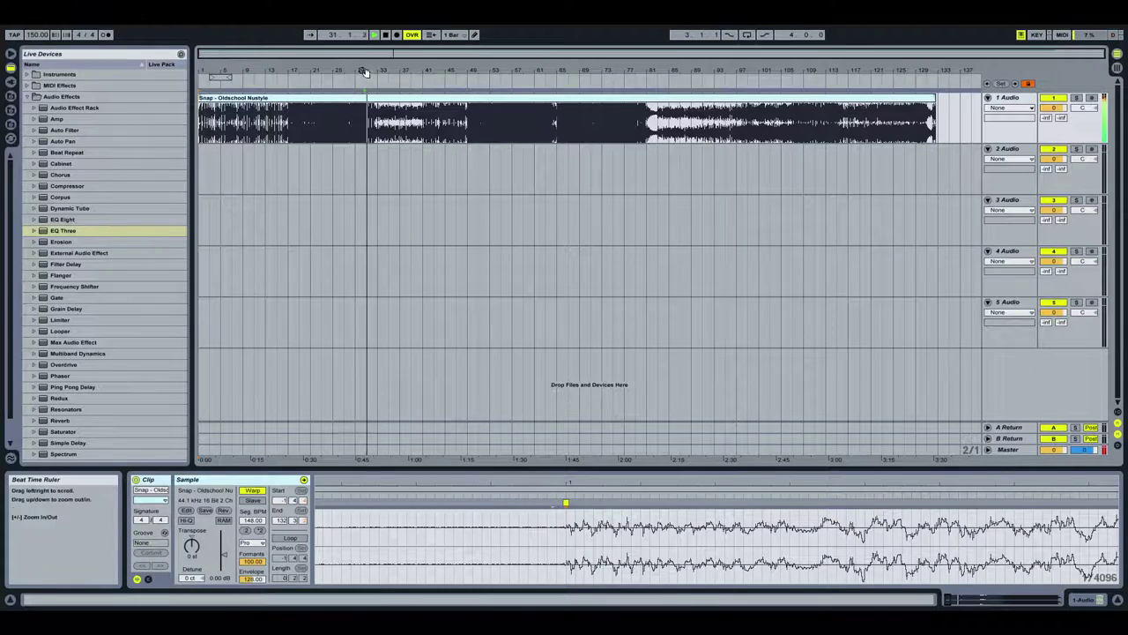
left_click_drag(358, 66, 356, 71)
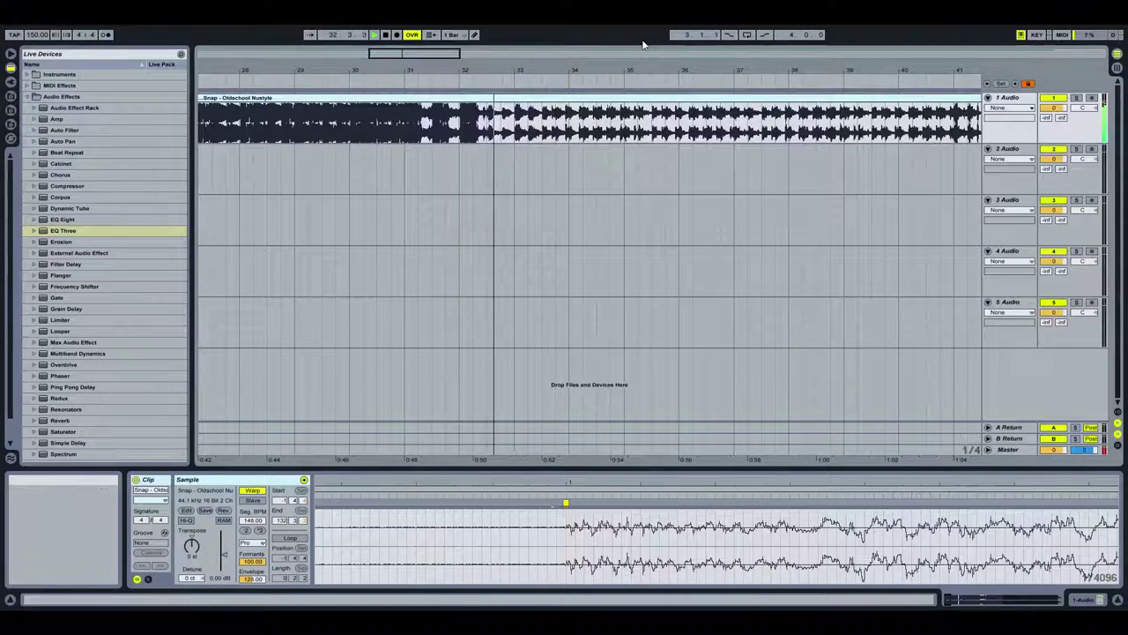
left_click(513, 130)
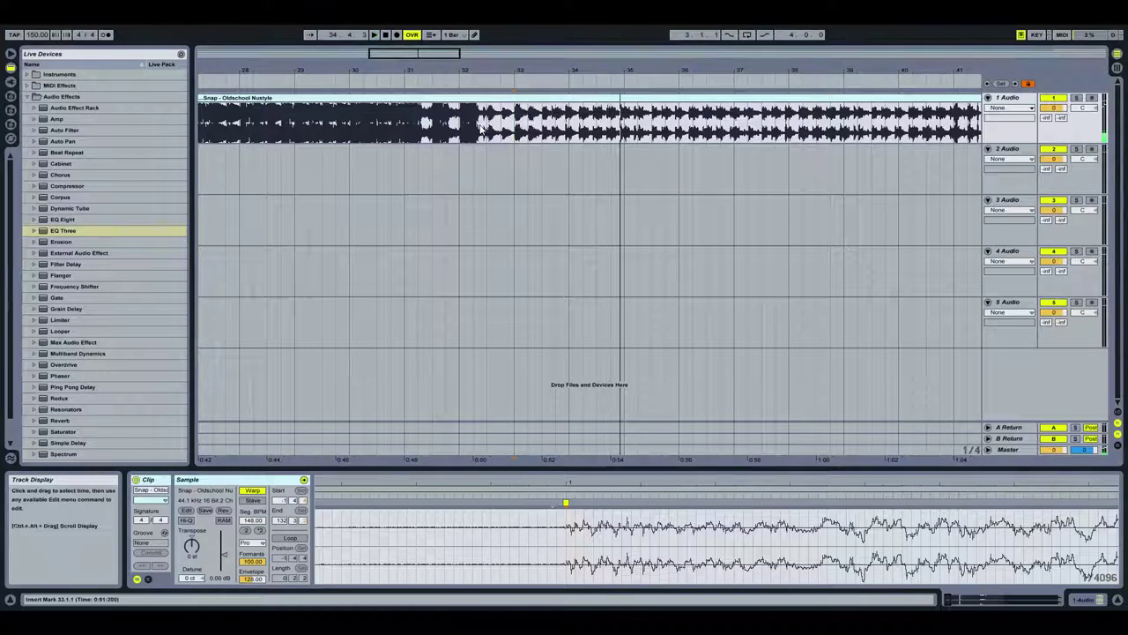
key("space")
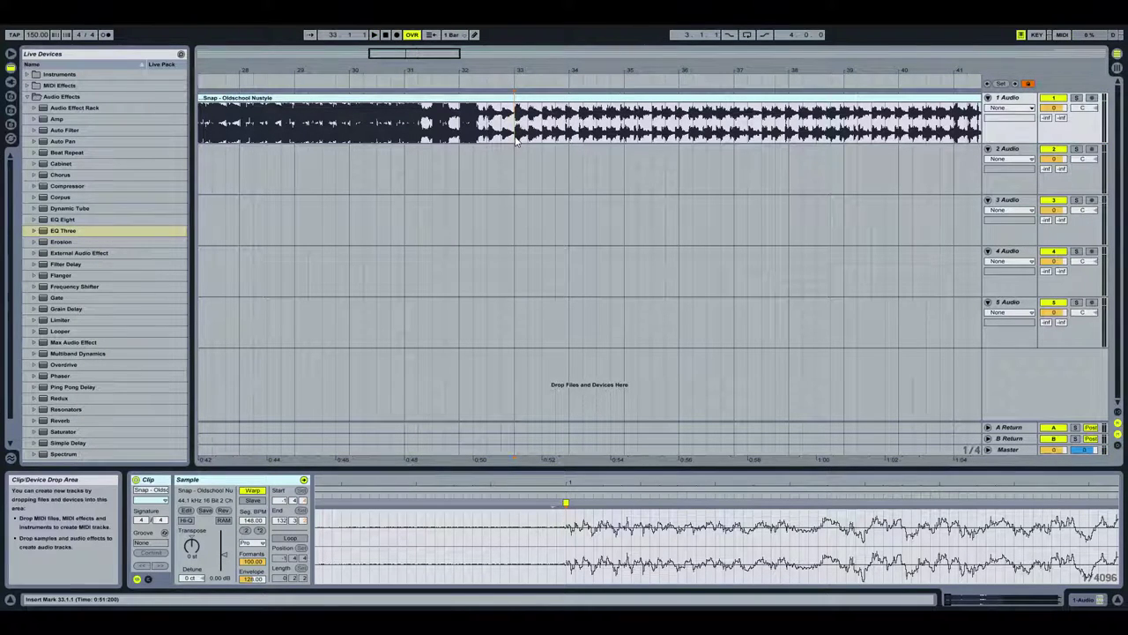
key("space")
key("space")
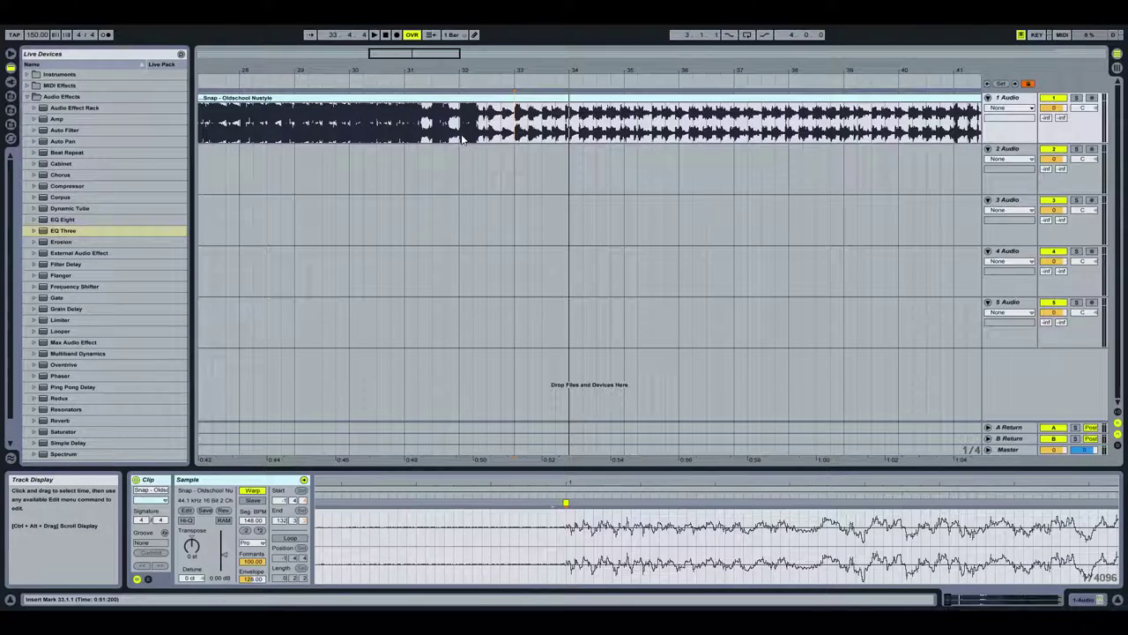
Audition short selections on the 1 Audio track around bars 30 to 35 to pinpoint the section change at bar 32
left_click_drag(460, 141, 839, 121)
key("space")
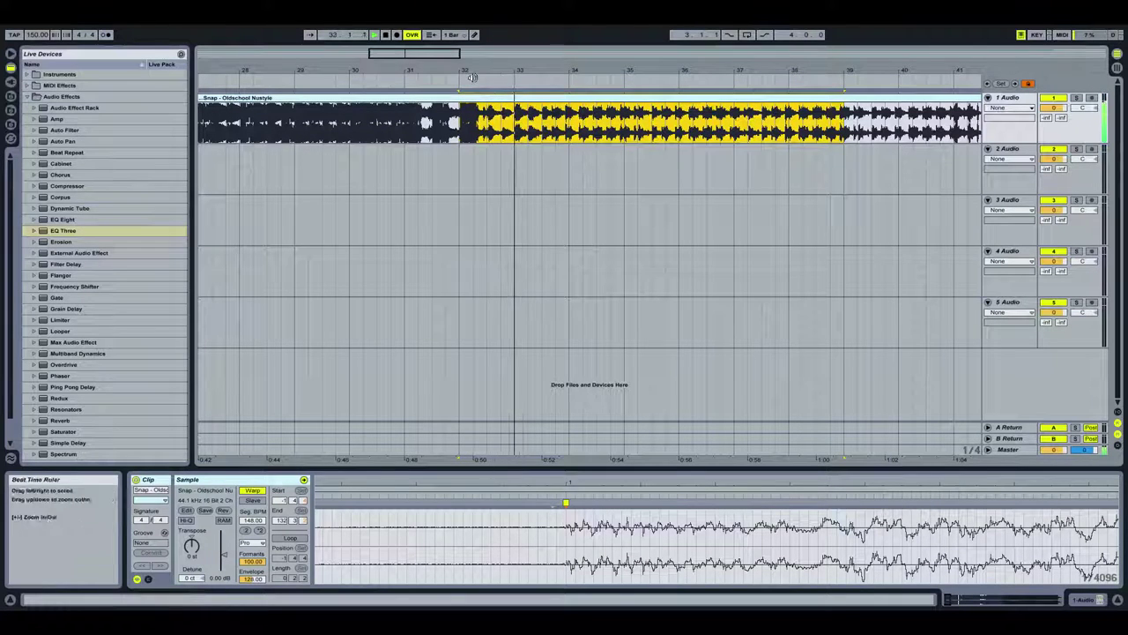
key("space")
left_click_drag(461, 137, 651, 128)
key("space")
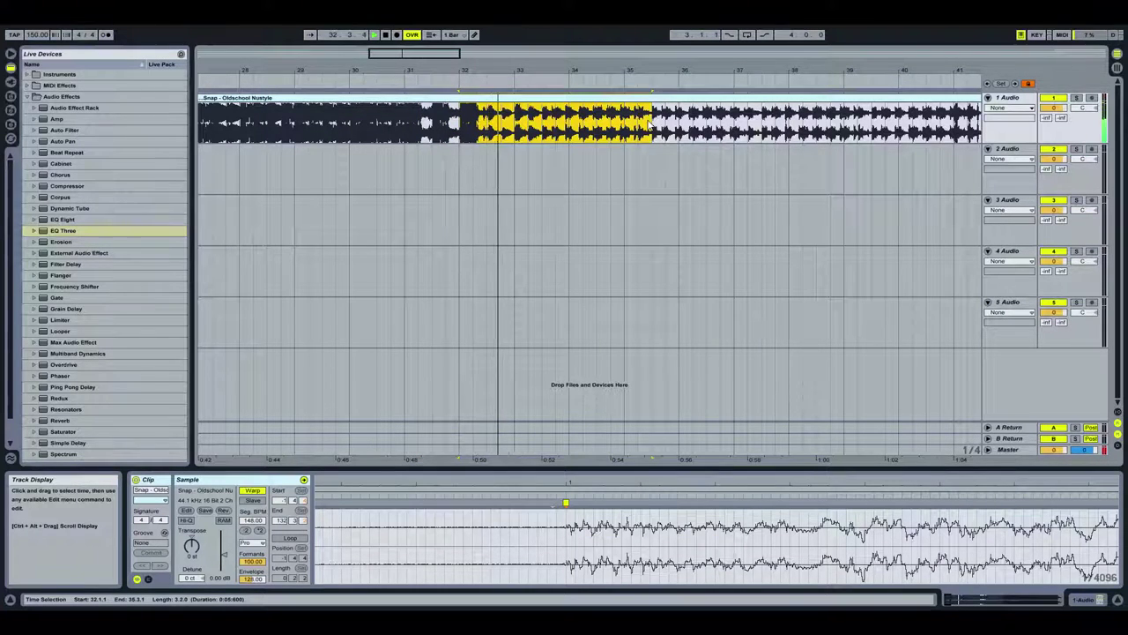
key("space")
left_click_drag(650, 135, 498, 140)
left_click(363, 136, "shift")
key("space")
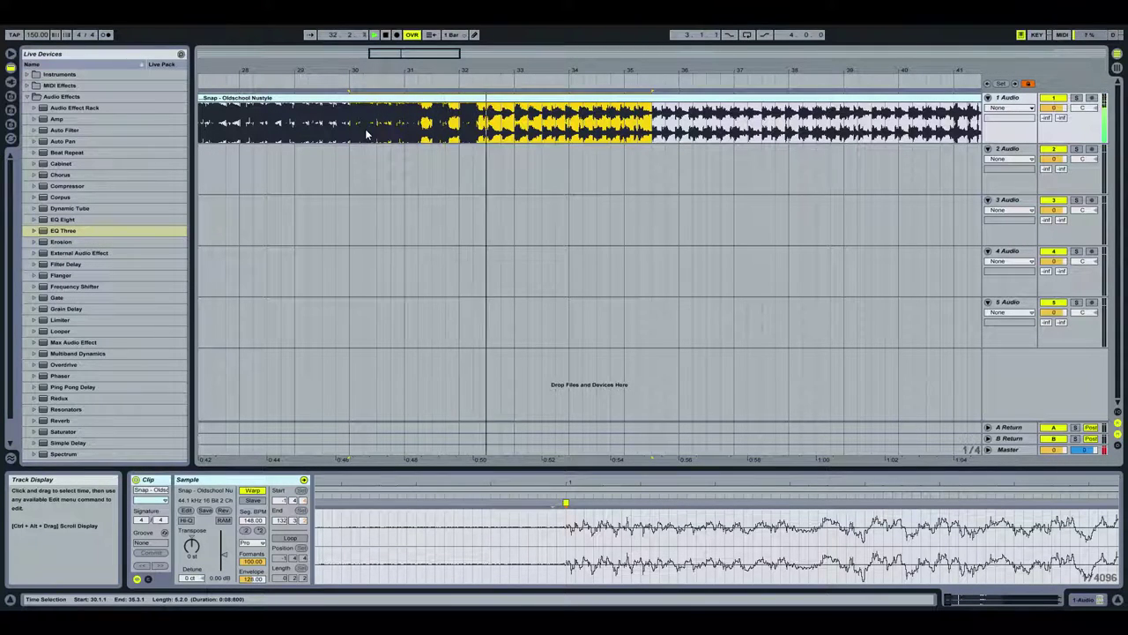
key("space")
left_click_drag(366, 134, 436, 132)
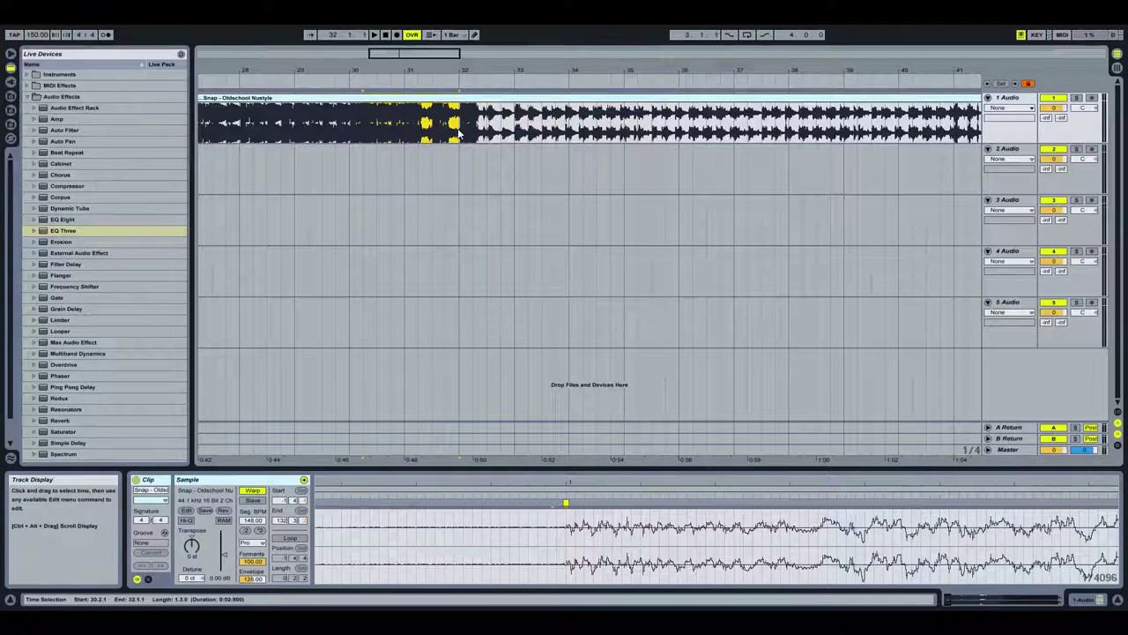
Split the clip at bar 32 and delete the part before the split
left_click(455, 132)
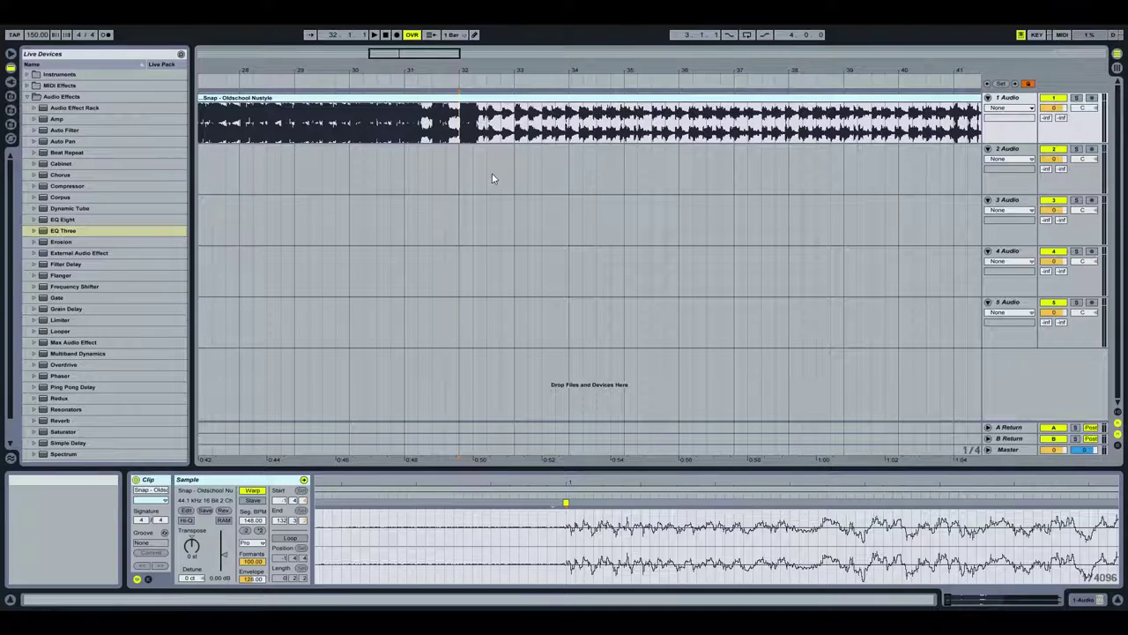
key("ctrl+e")
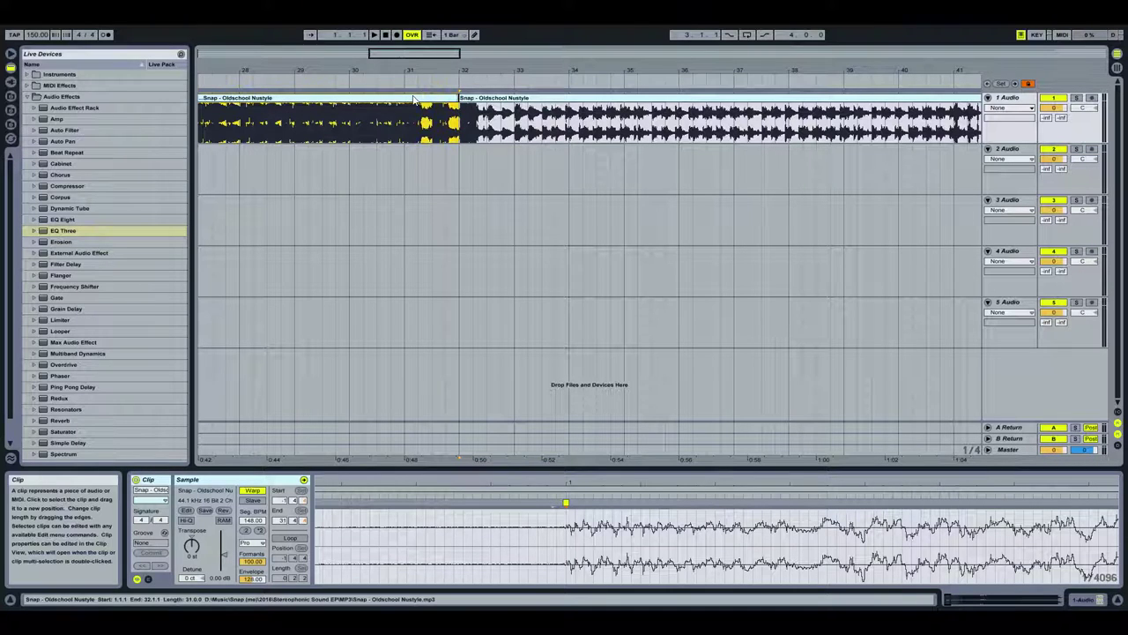
left_click(411, 100)
key("Delete")
Move the remaining part of the clip to start at bar 1 of the 1 Audio track
left_click(516, 101)
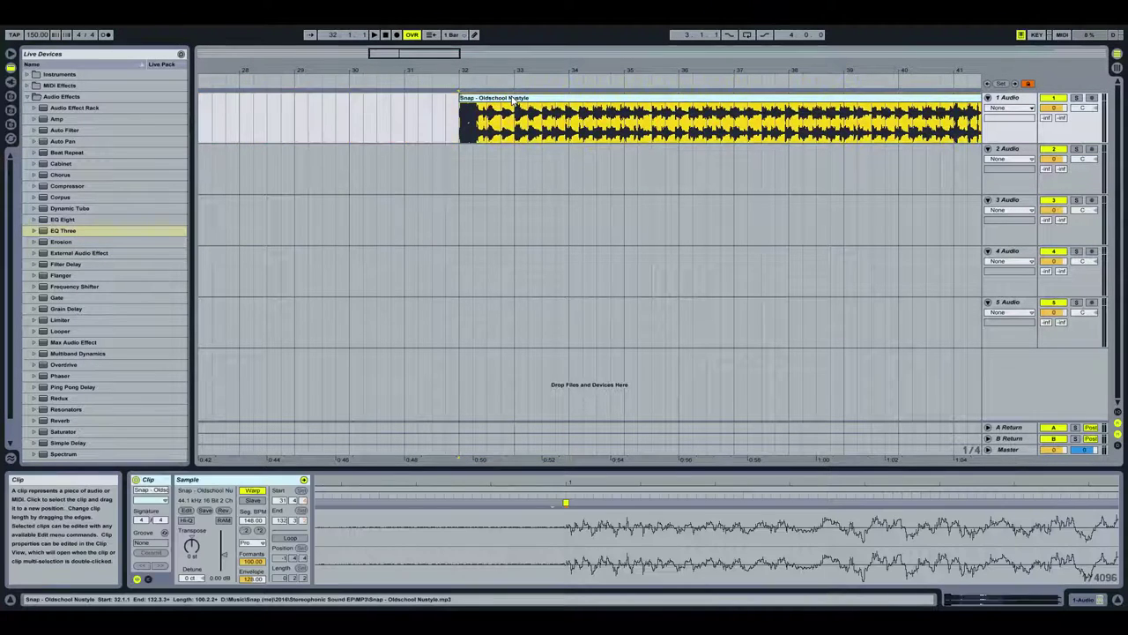
left_click_drag(517, 71, 405, 52)
mouse_move(501, 72)
left_mouse_down()
mouse_move(502, 101)
mouse_move(503, 61)
left_mouse_up()
left_click_drag(609, 71, 585, 55)
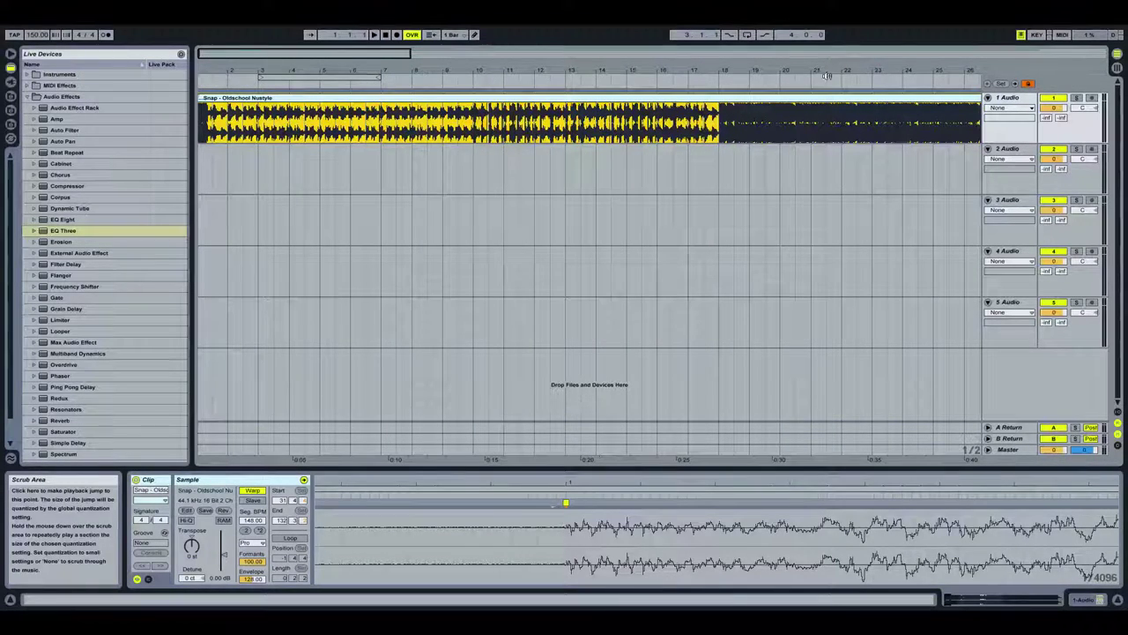
mouse_move(723, 68)
left_mouse_down()
mouse_move(626, 81)
mouse_move(625, 11)
left_mouse_up()
left_click(627, 98)
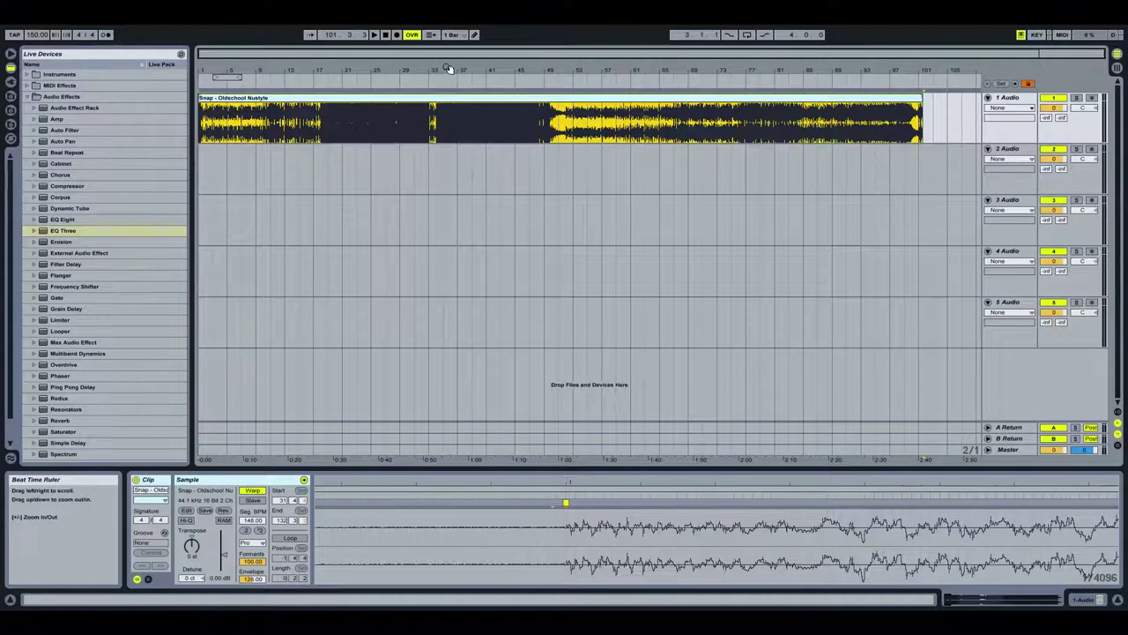
Play the song briefly near bar 91 and extend the clip's end to bar 193
left_click(844, 78)
left_click(385, 35)
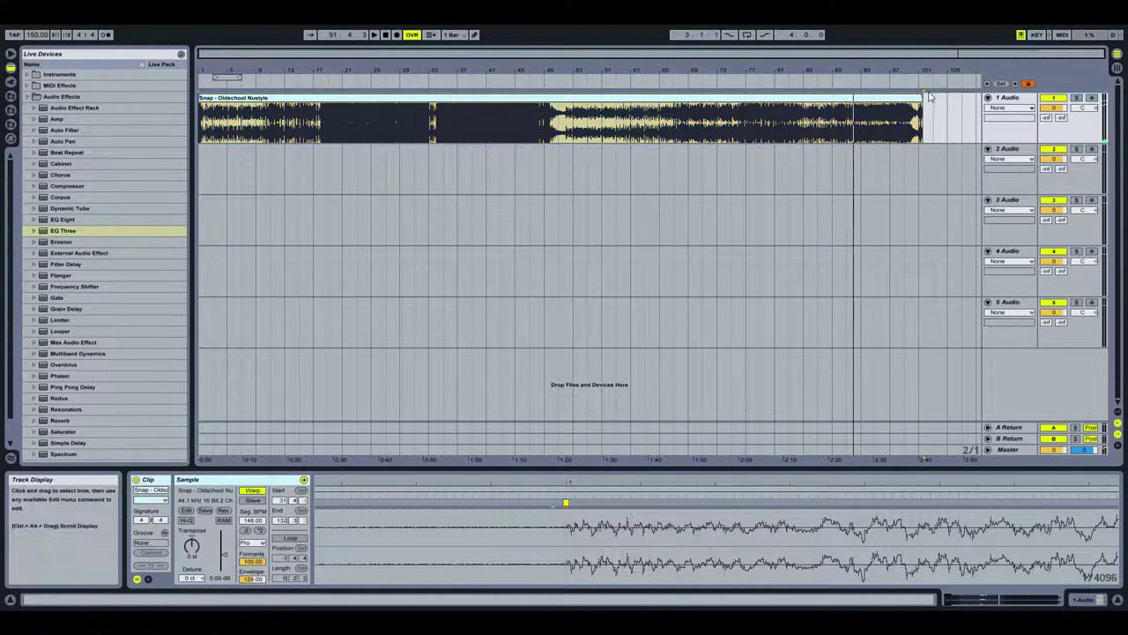
left_click_drag(965, 70, 603, 56)
left_click_drag(956, 99, 1110, 98)
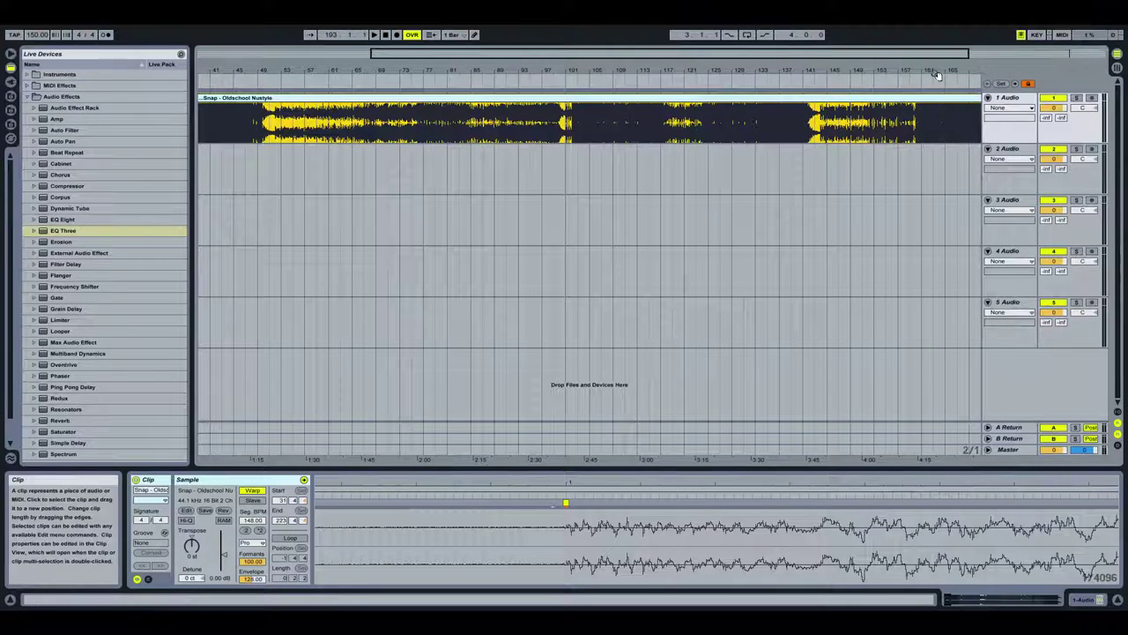
left_click_drag(939, 73, 829, 57)
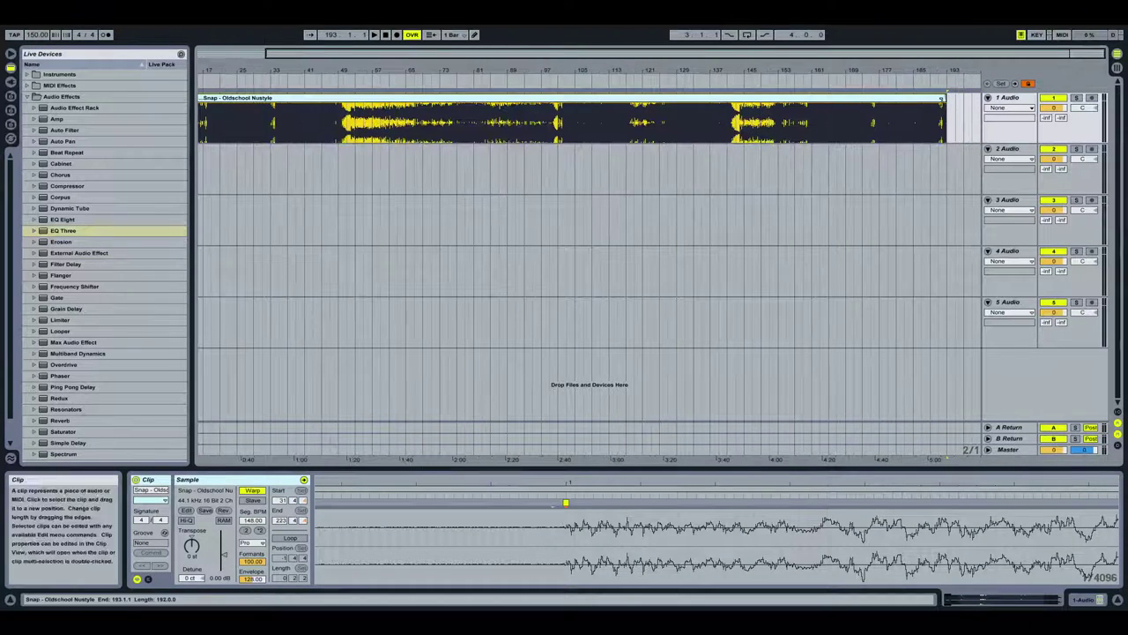
left_click_drag(930, 74, 930, 60)
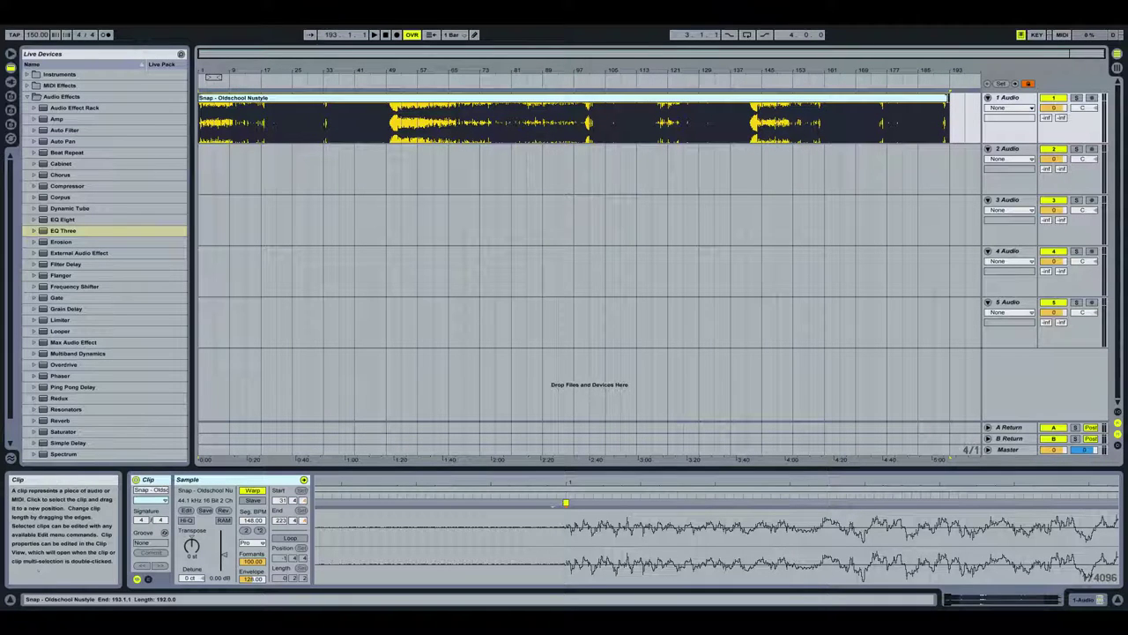
Extend the clip's end to about bar 233 to include the song's ending, and play the song around bar 111
left_click_drag(949, 98, 1107, 98)
left_click_drag(962, 73, 805, 73)
left_click_drag(948, 99, 1088, 101)
left_click_drag(372, 67, 470, 68)
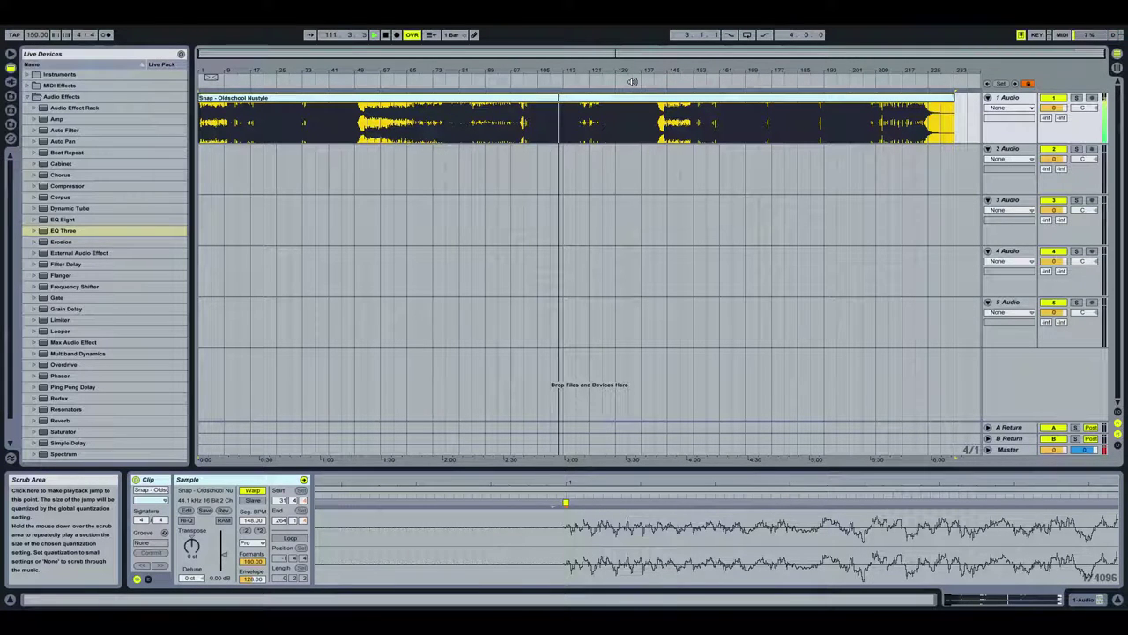
Play the song from around bar 134 and from around bar 166, and stop playback
left_click(632, 82)
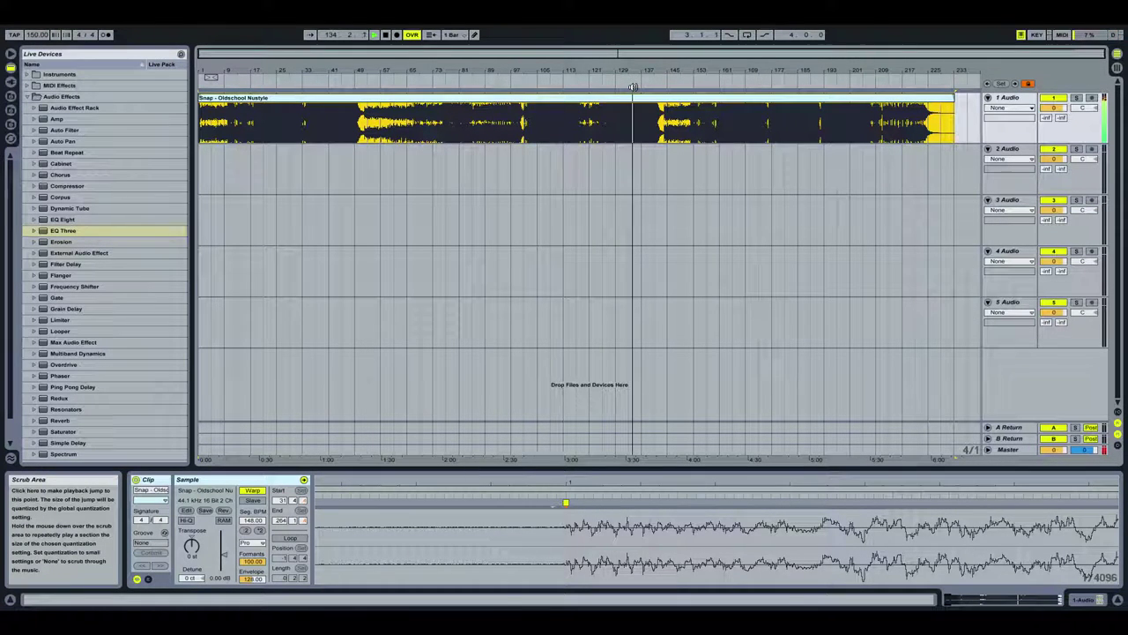
left_click(733, 81)
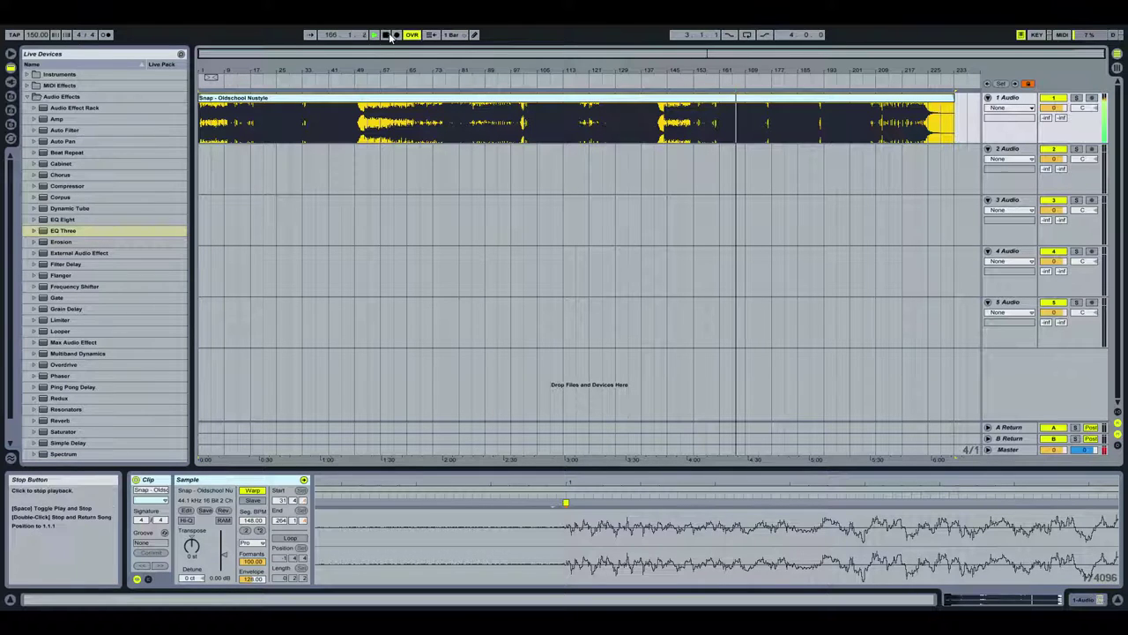
left_click(391, 37)
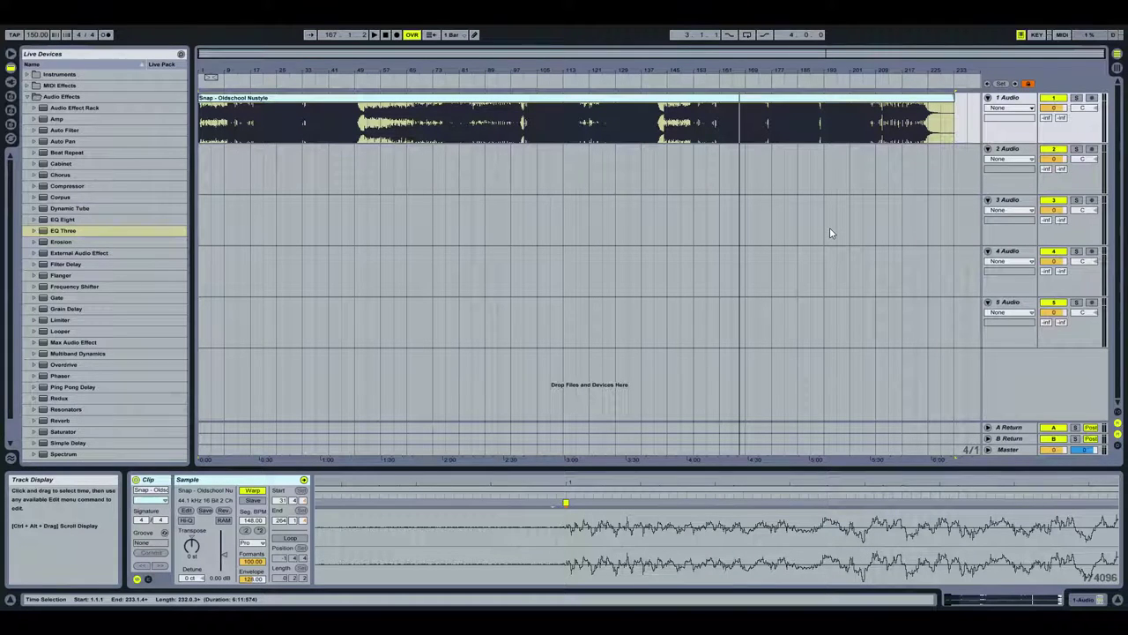
Listen to short passages of the song from around bars 138, 135 and 130, stopping playback after each
left_click(684, 103)
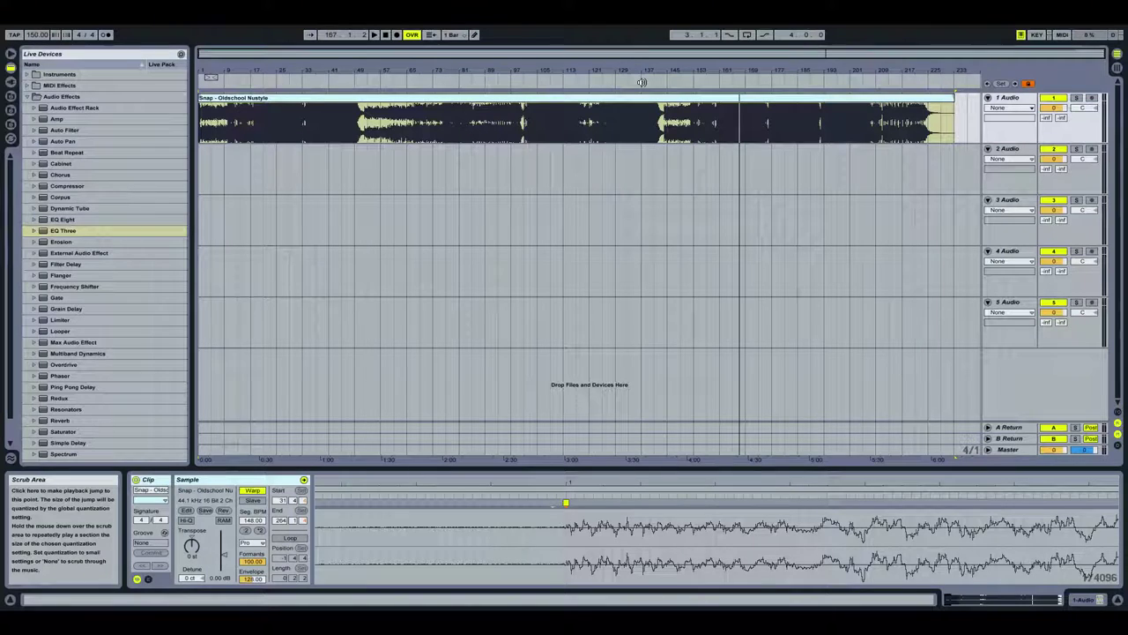
left_click(642, 82)
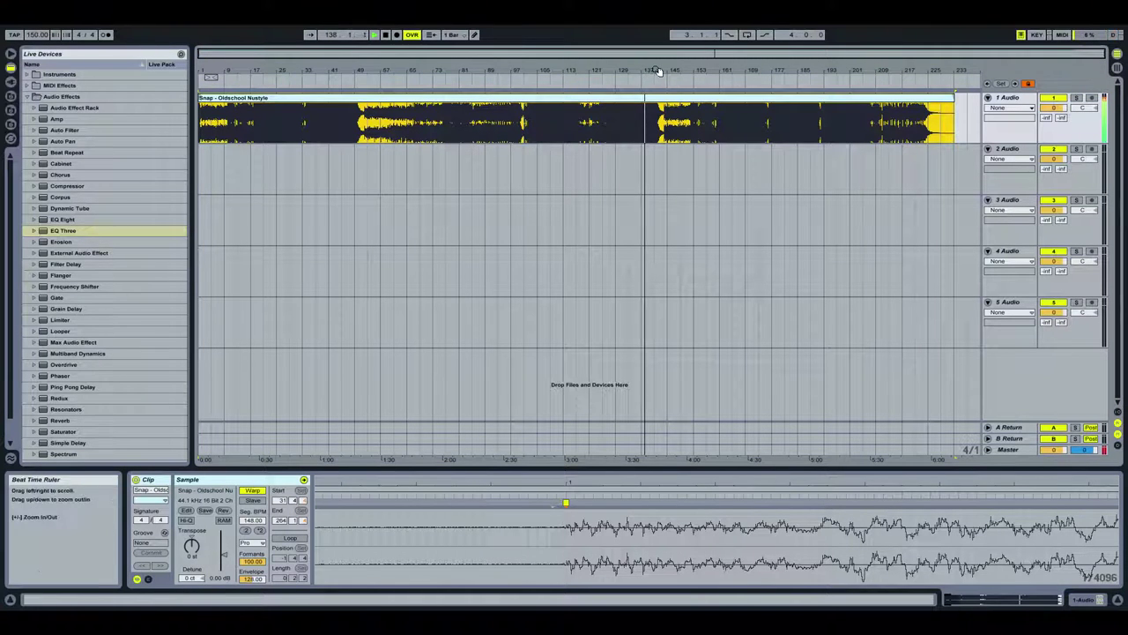
left_click(386, 36)
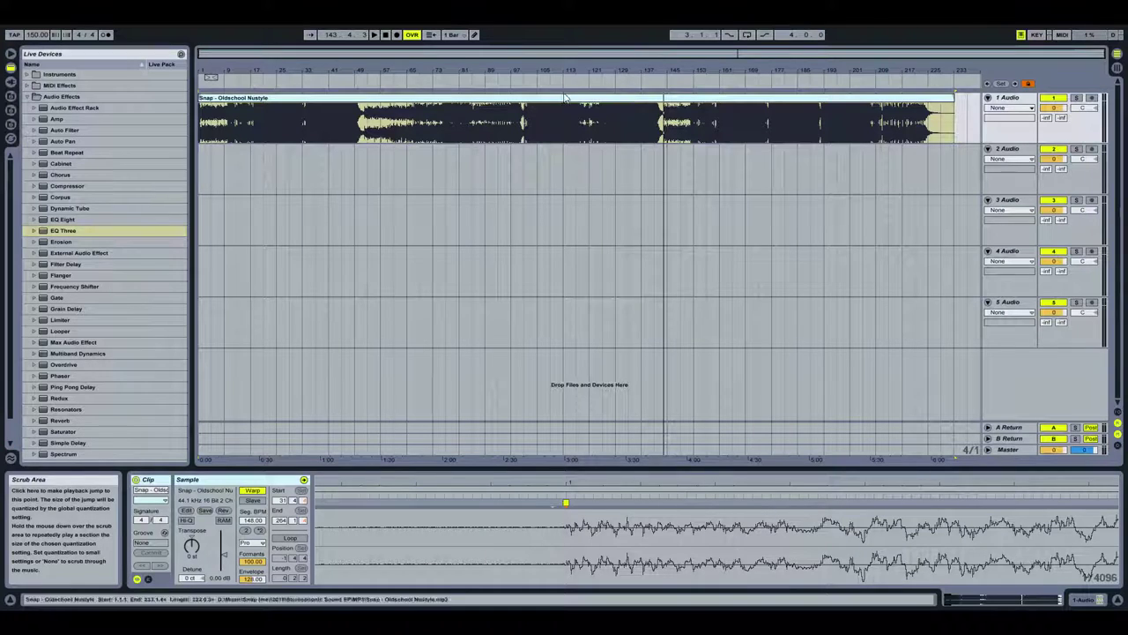
left_click(608, 102)
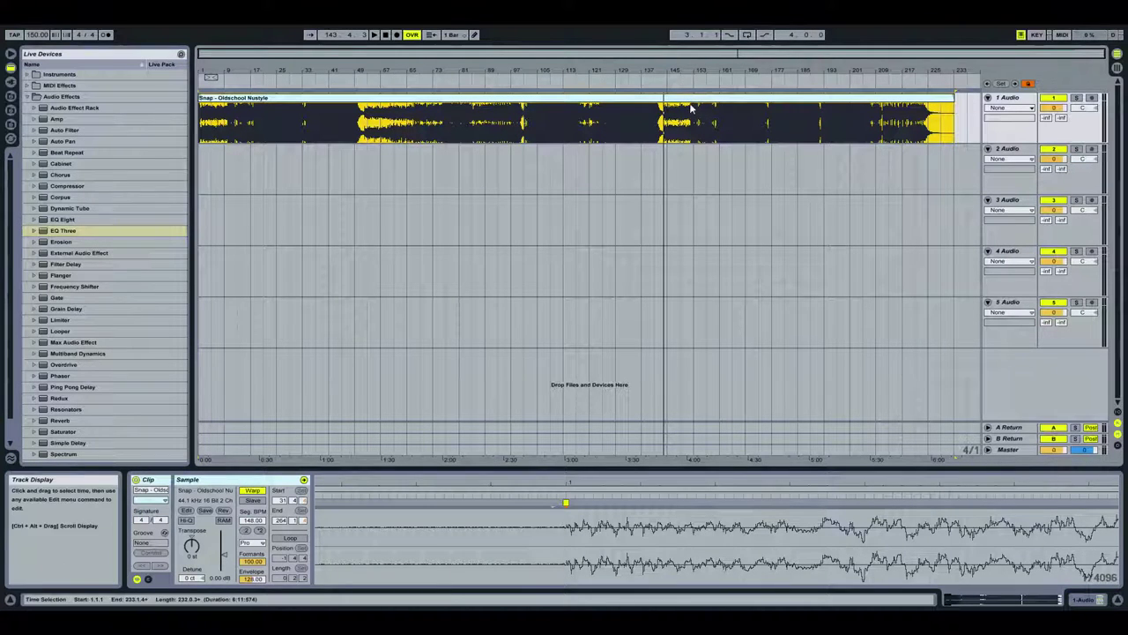
left_click(633, 86)
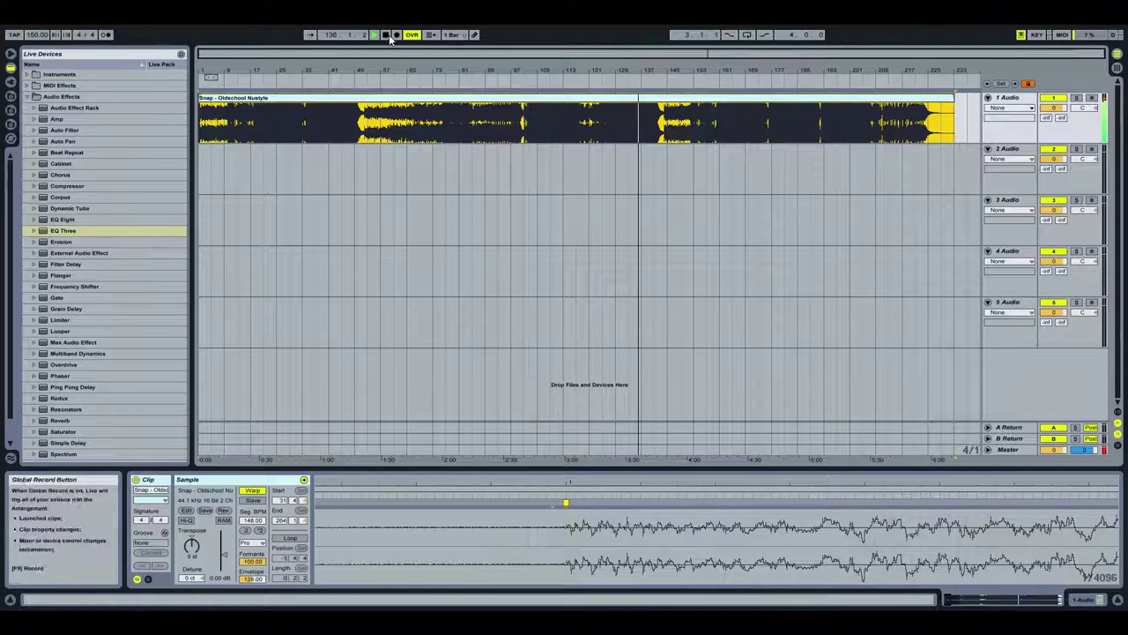
left_click(387, 36)
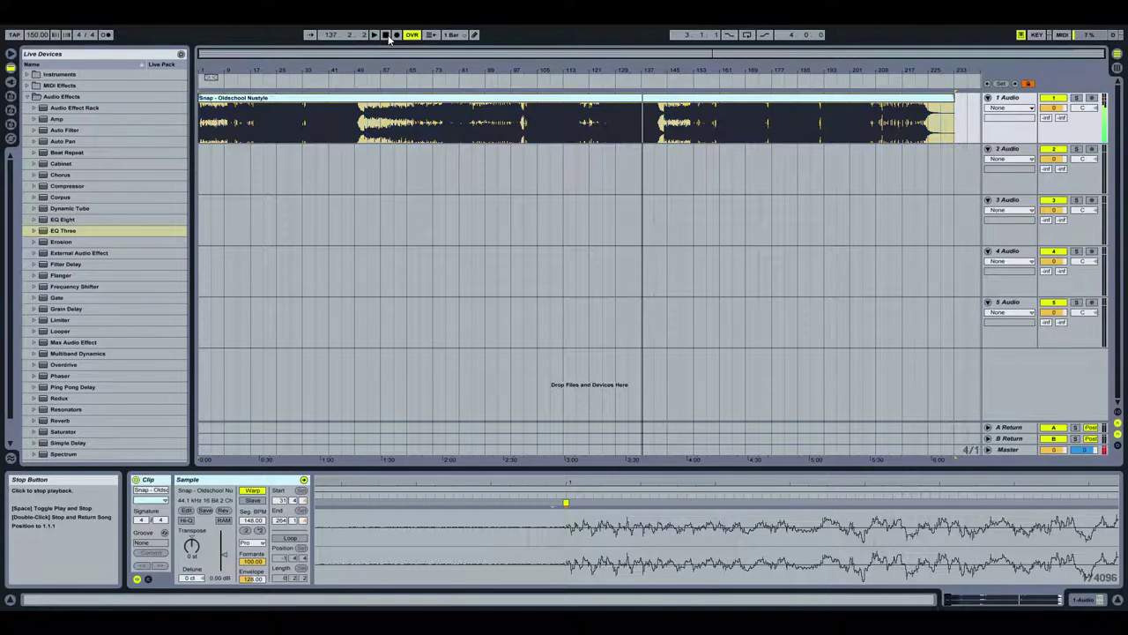
left_click(616, 100)
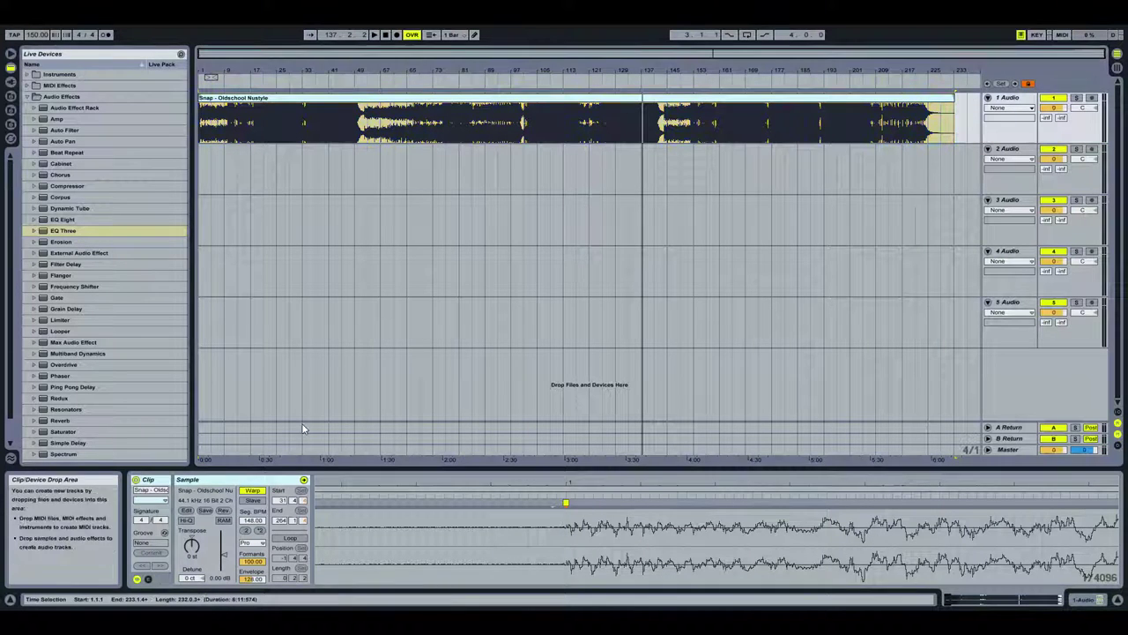
left_click(619, 82)
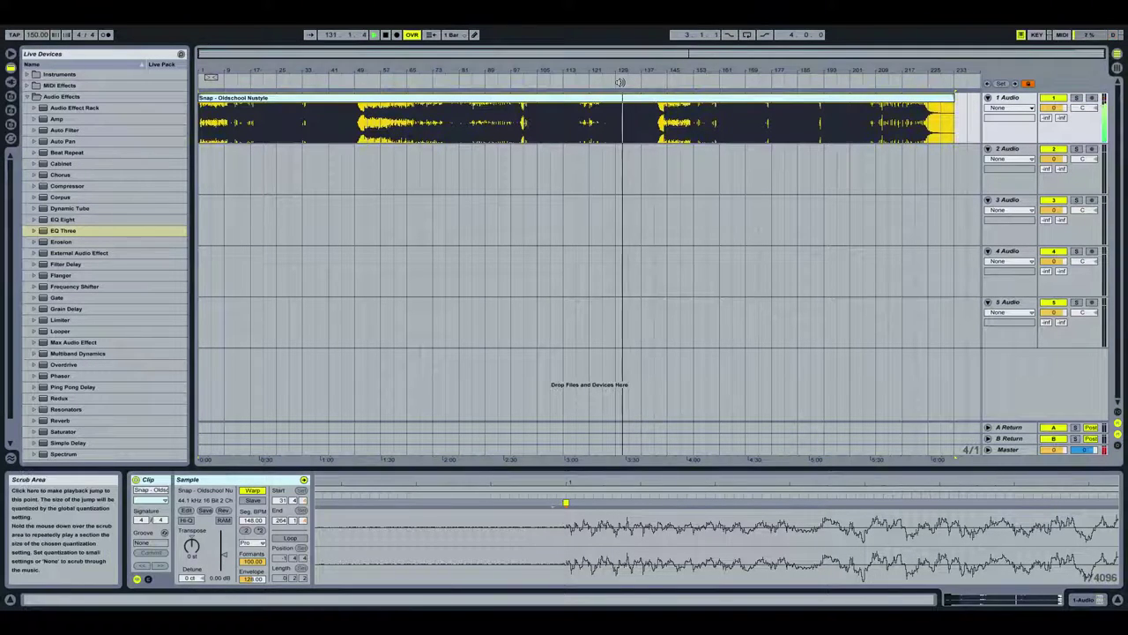
left_click(385, 35)
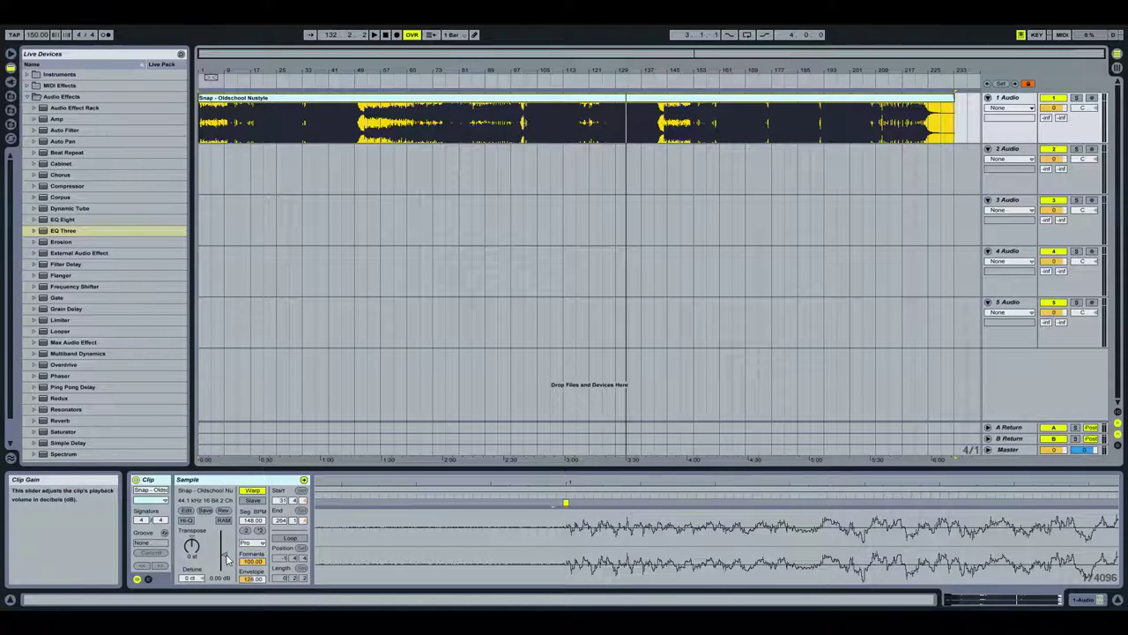
Lower the first song's clip gain to -1.59 dB and listen to it from around bar 129
left_click_drag(227, 560, 226, 553)
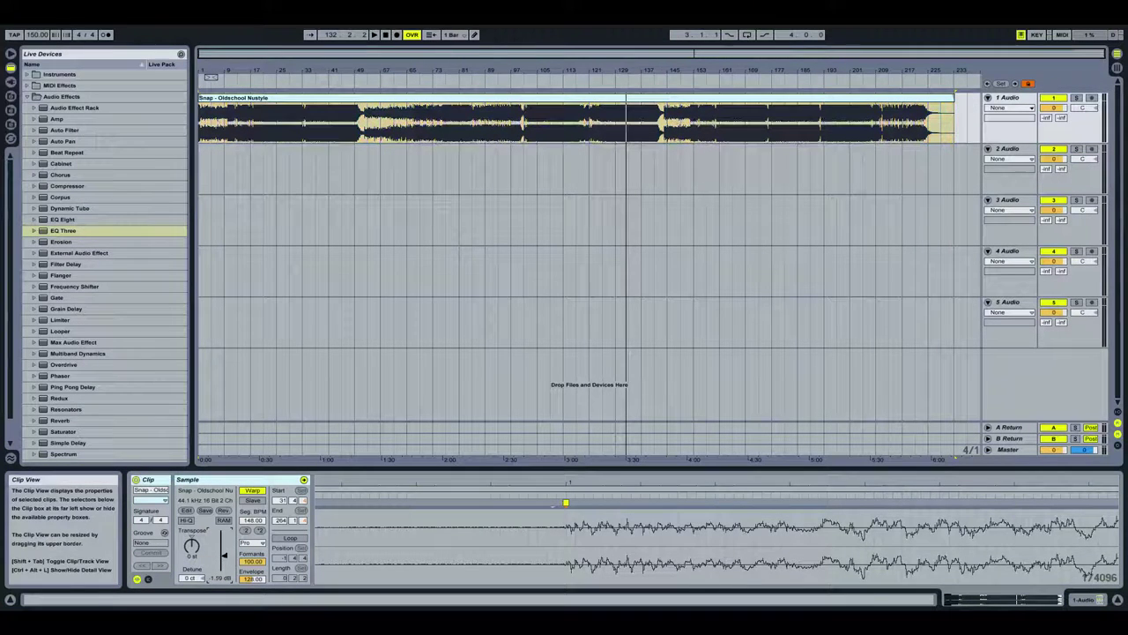
left_click(615, 82)
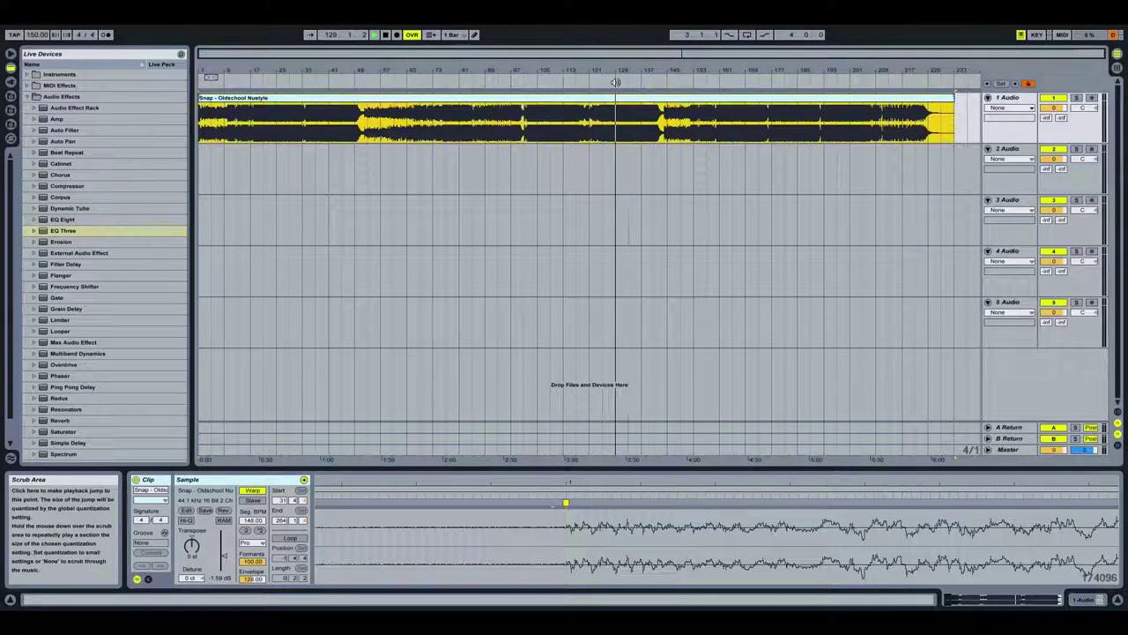
left_click(385, 36)
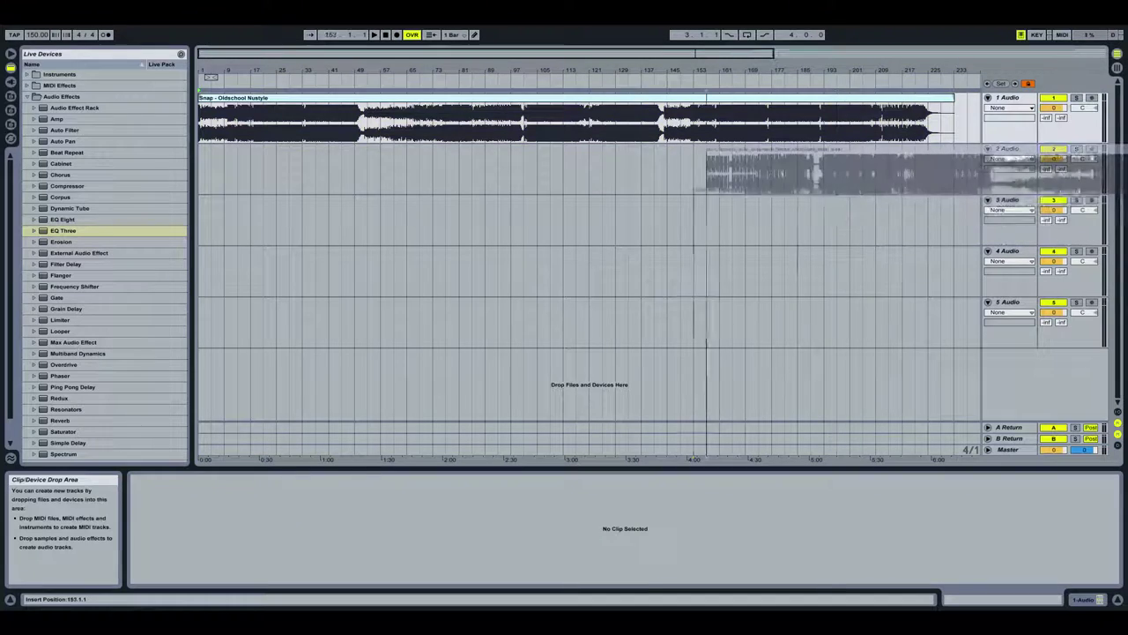
Place the song 02-d-block_and_s-te-fan-evolutionz_(original_mix) on the 2 Audio track at bar 153 and locate its first beat in the waveform
left_click_drag(707, 172, 695, 172)
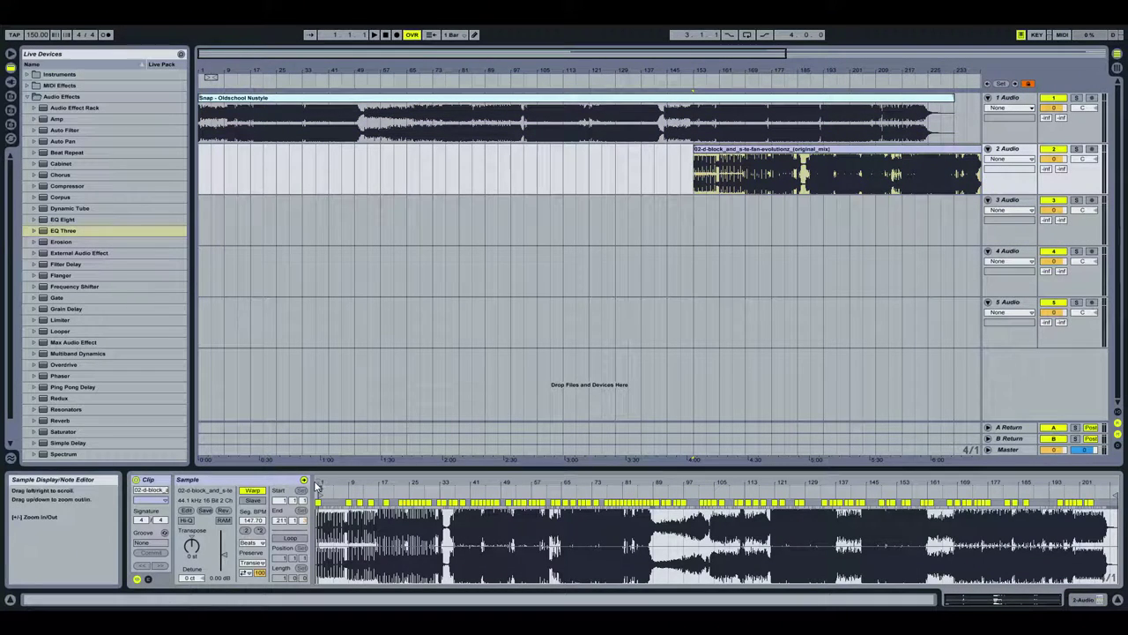
left_click_drag(320, 484, 429, 568)
left_click_drag(402, 483, 402, 525)
left_click_drag(323, 555, 461, 527)
left_click_drag(458, 482, 449, 326)
mouse_move(754, 491)
left_mouse_down()
mouse_move(753, 531)
mouse_move(754, 480)
left_mouse_up()
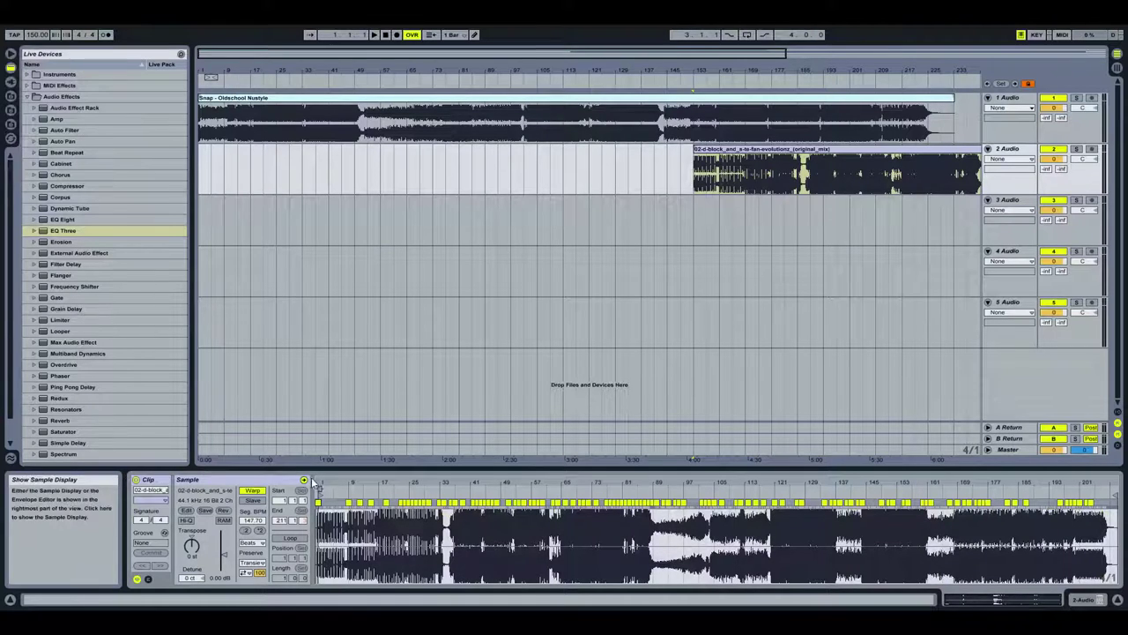
left_click_drag(318, 482, 317, 568)
left_click_drag(683, 480, 711, 533)
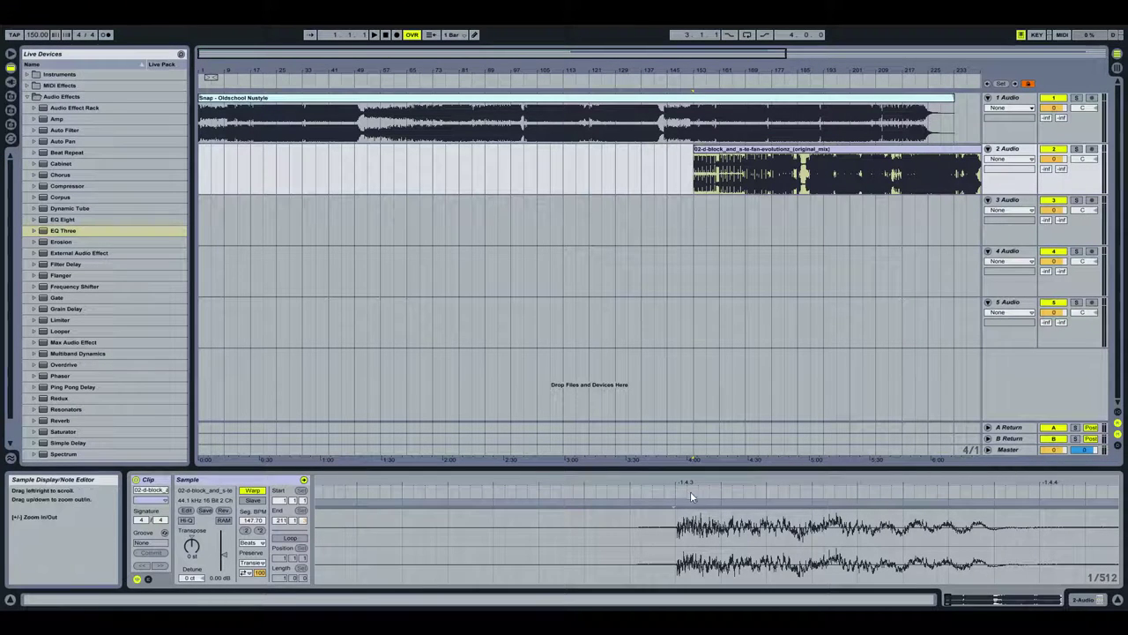
left_click_drag(676, 487, 674, 524)
left_click(656, 533)
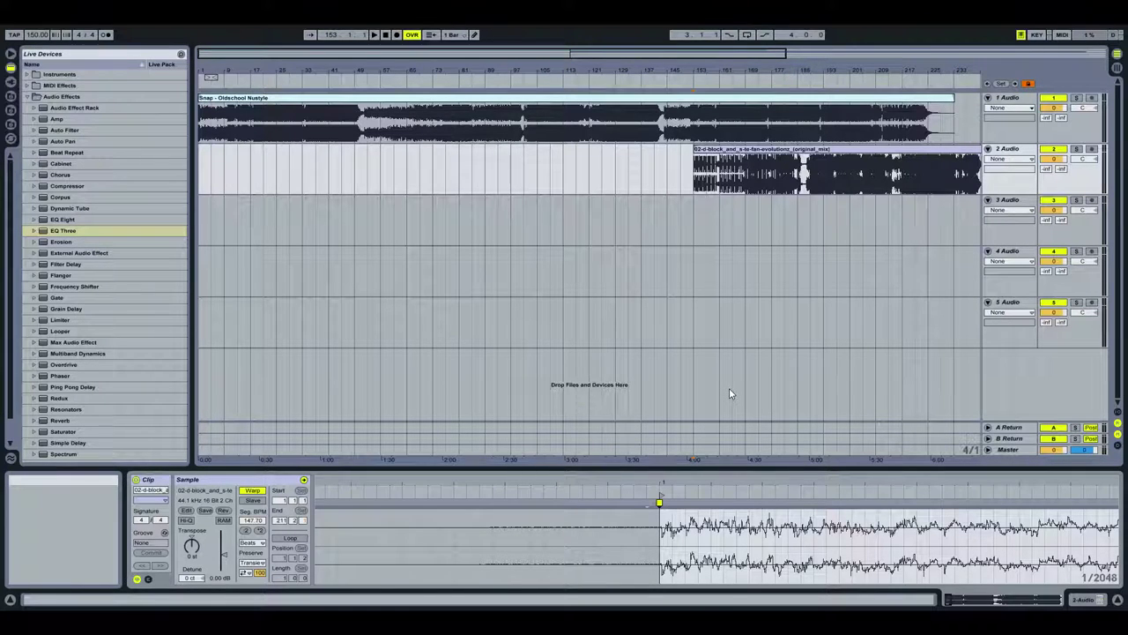
key("ctrl+z")
Set the second song's segment BPM to 148.00 and its warp mode to Pro
left_click(248, 521)
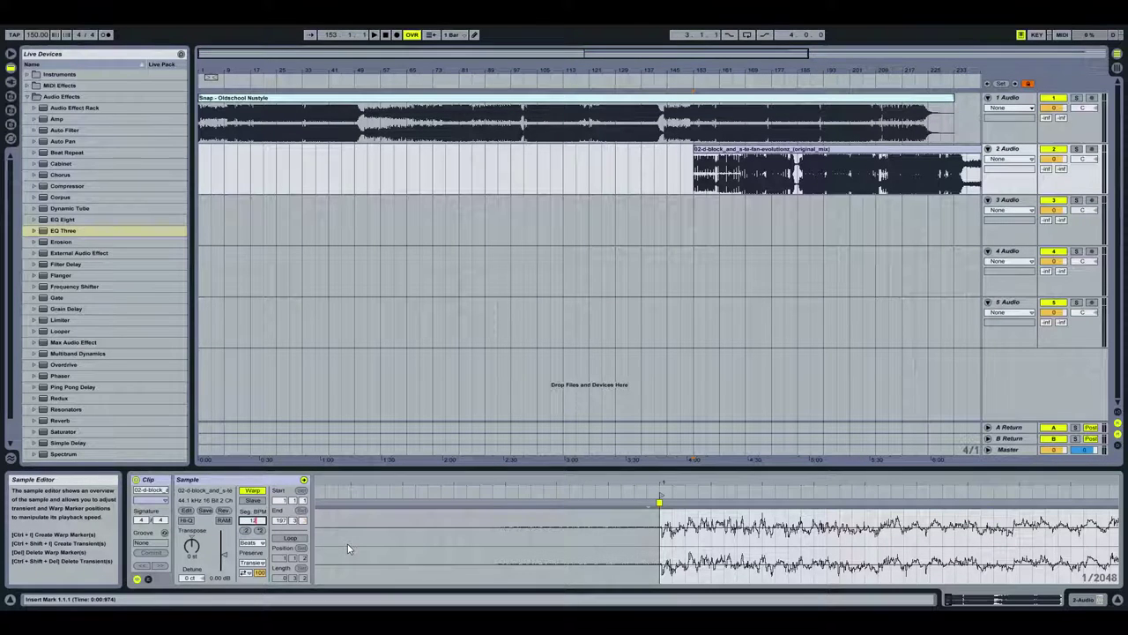
key("Return")
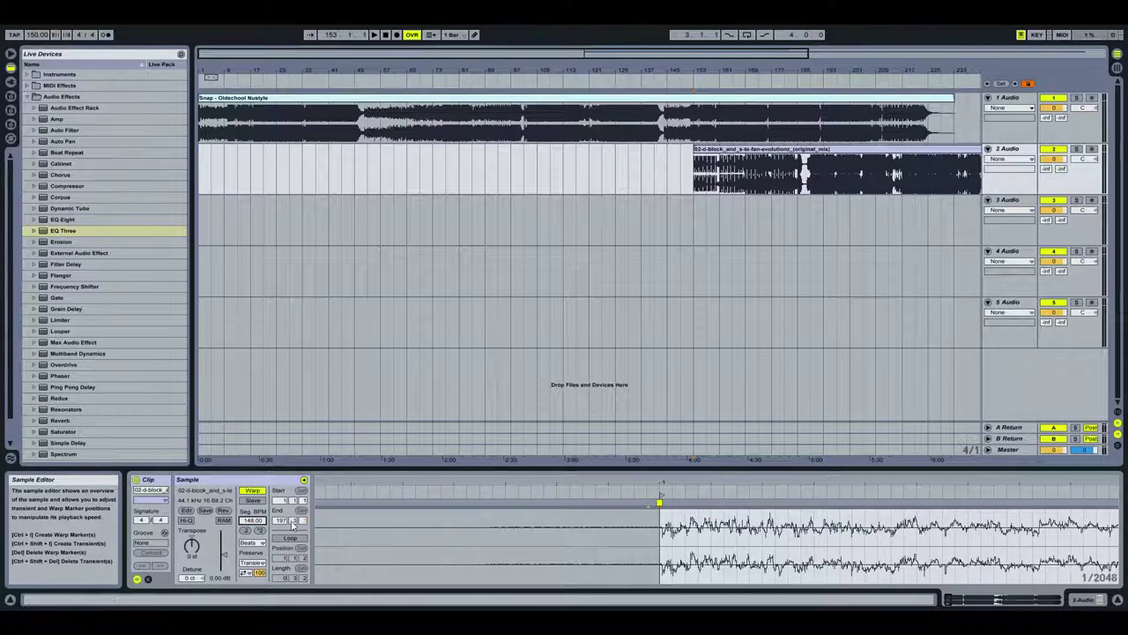
left_click(252, 532)
left_click(269, 577)
Move the second song's clip to start at bar 185 on the 2 Audio track
left_click_drag(667, 77, 667, 68)
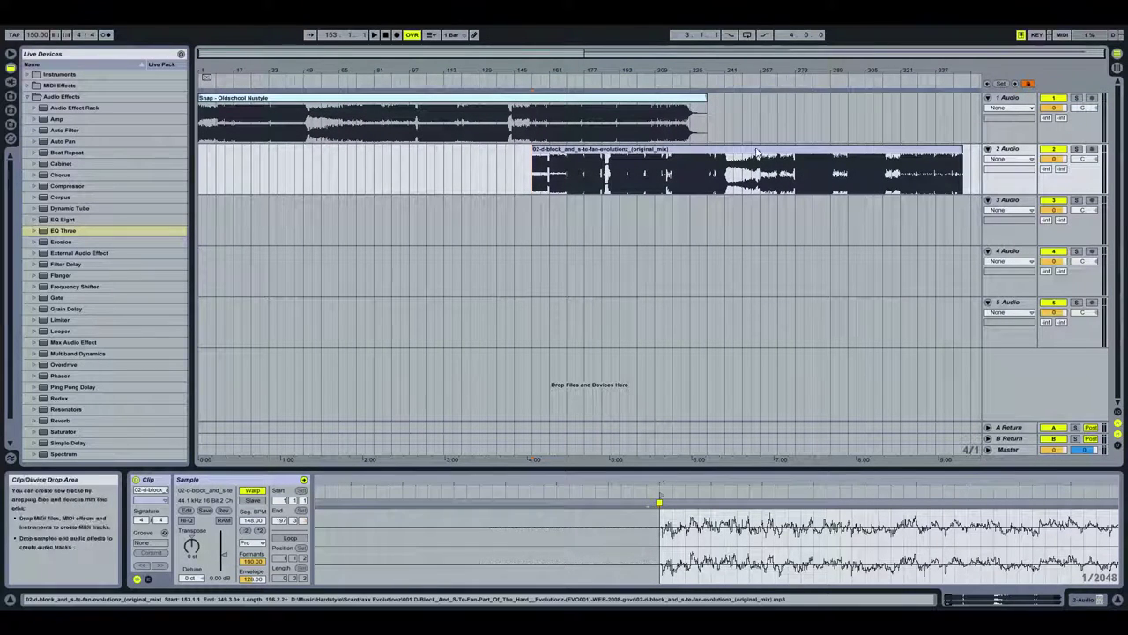
left_click_drag(747, 159, 818, 159)
left_click_drag(846, 70, 790, 73)
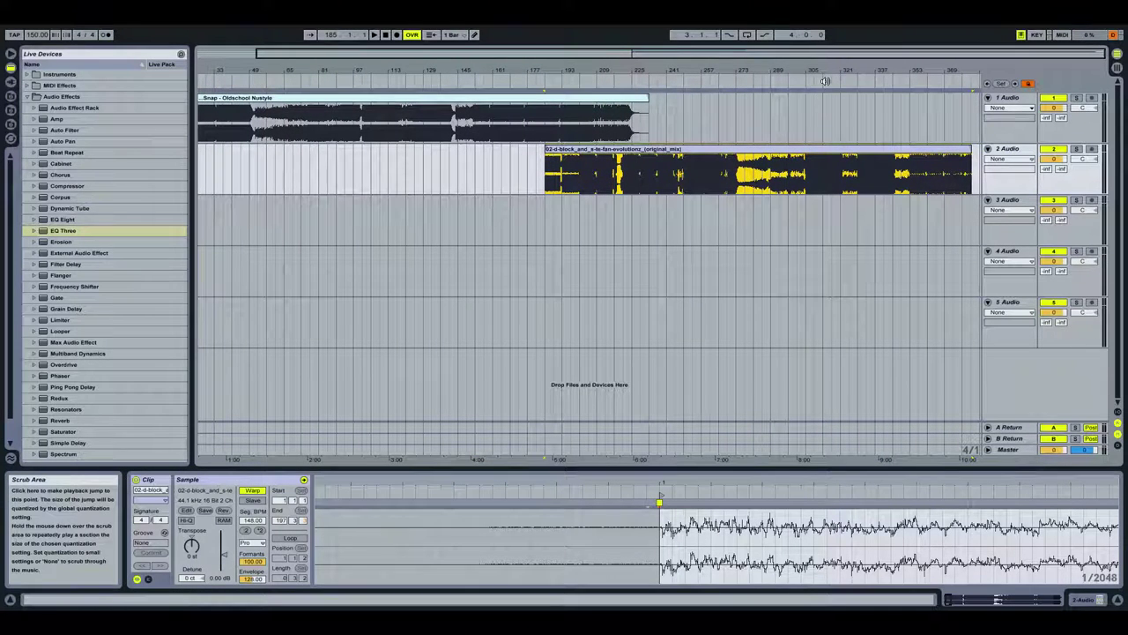
Listen to the second song around bars 315, 338 and 257, and lower its clip gain to -0.48 dB
left_click(826, 81)
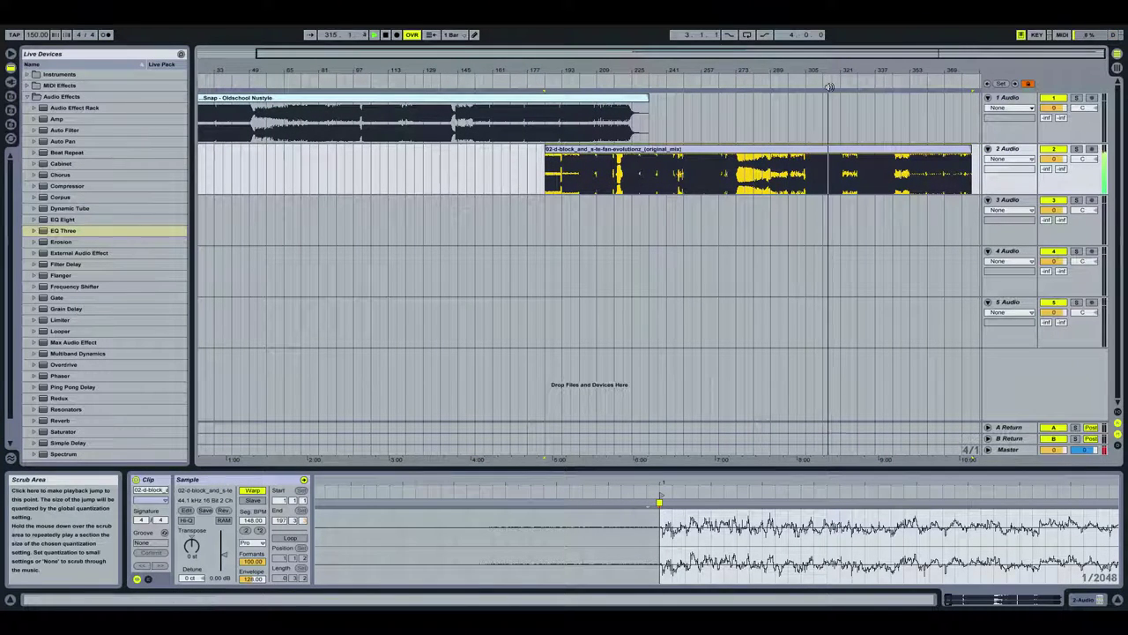
left_click(879, 79)
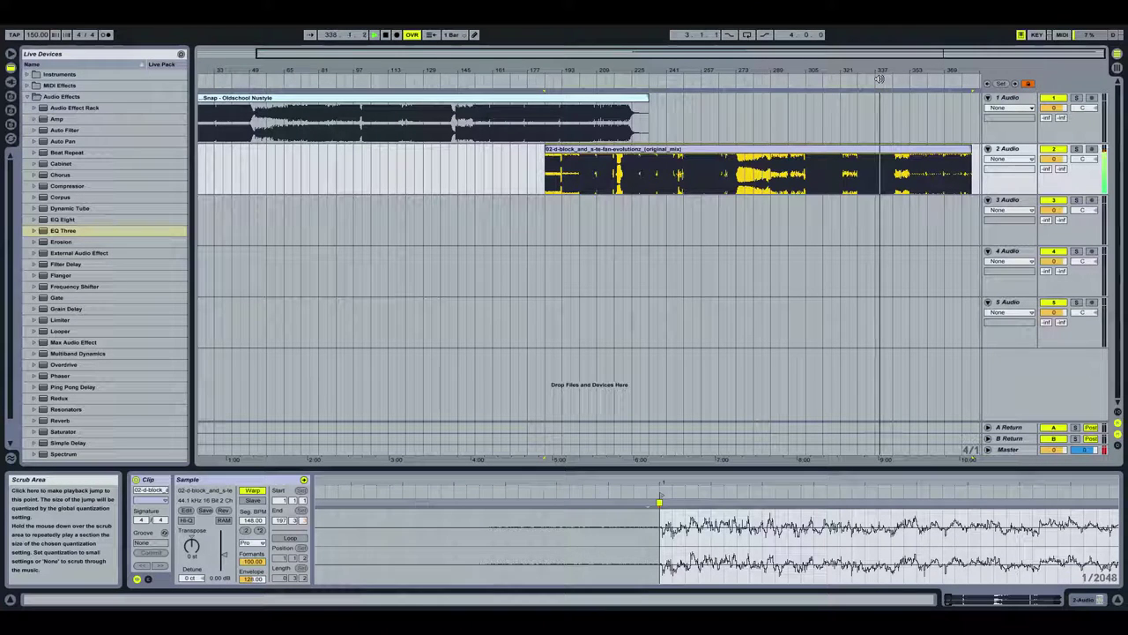
left_click(705, 84)
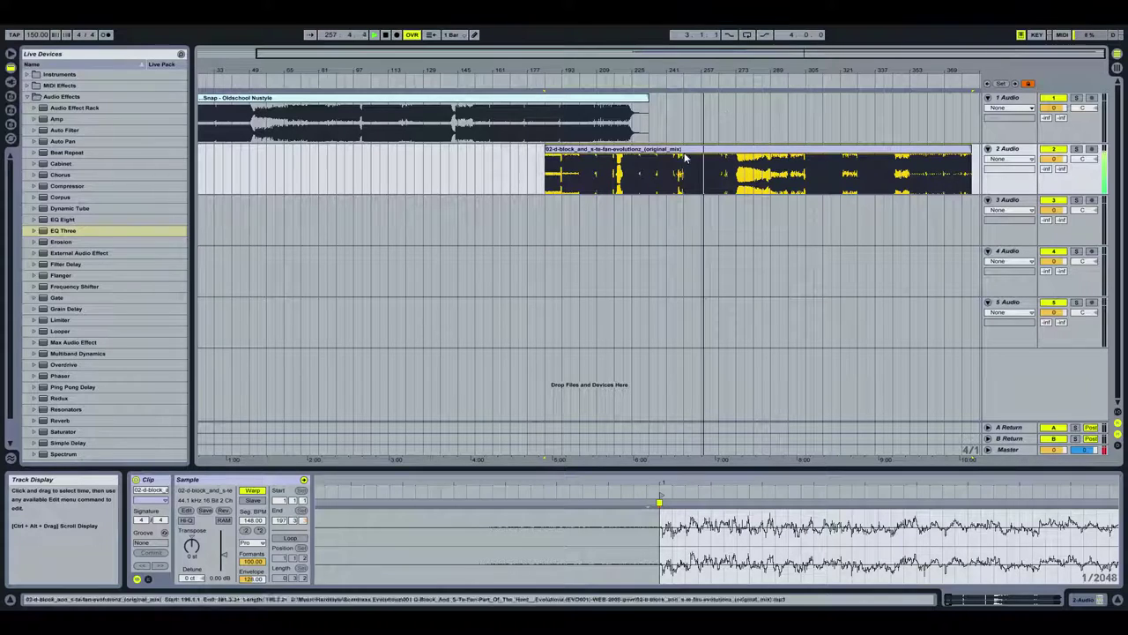
left_click(385, 35)
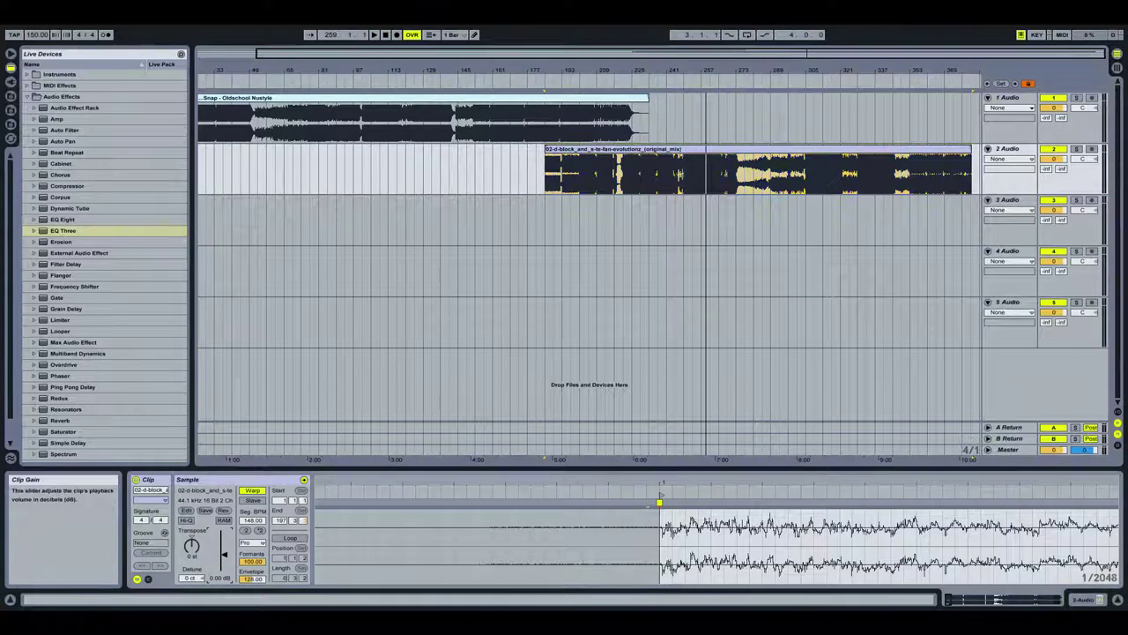
left_click_drag(224, 555, 224, 557)
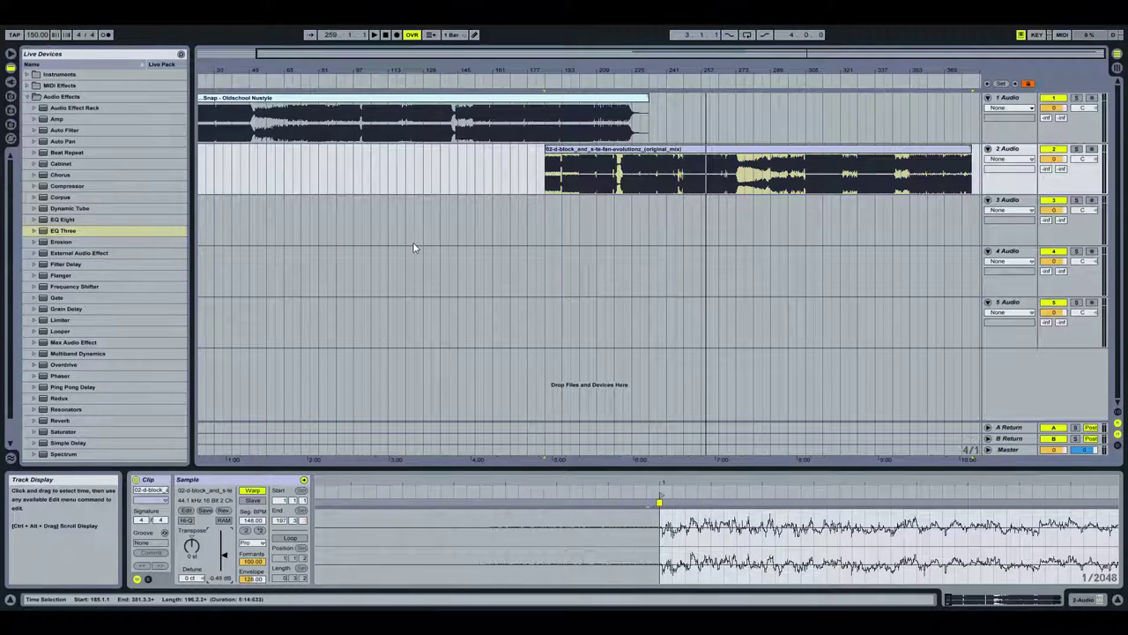
Move the second song's clip earlier on the 2 Audio track so that it starts at bar 110
left_click_drag(453, 68, 460, 69)
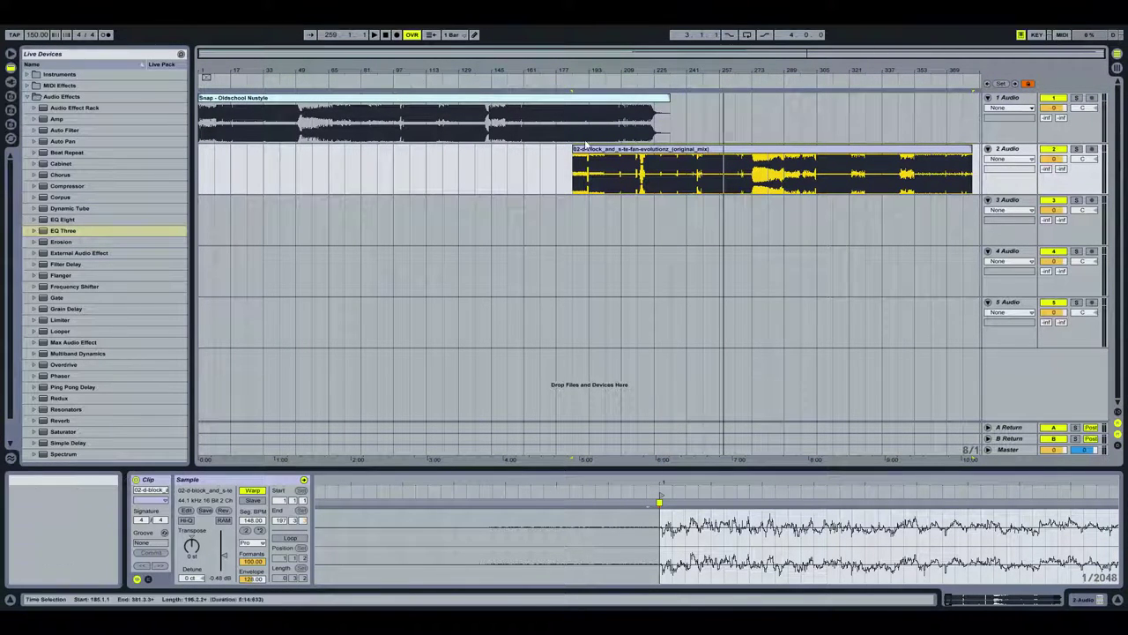
left_click_drag(467, 95, 444, 163)
left_click_drag(424, 70, 719, 154)
left_click_drag(666, 70, 506, 40)
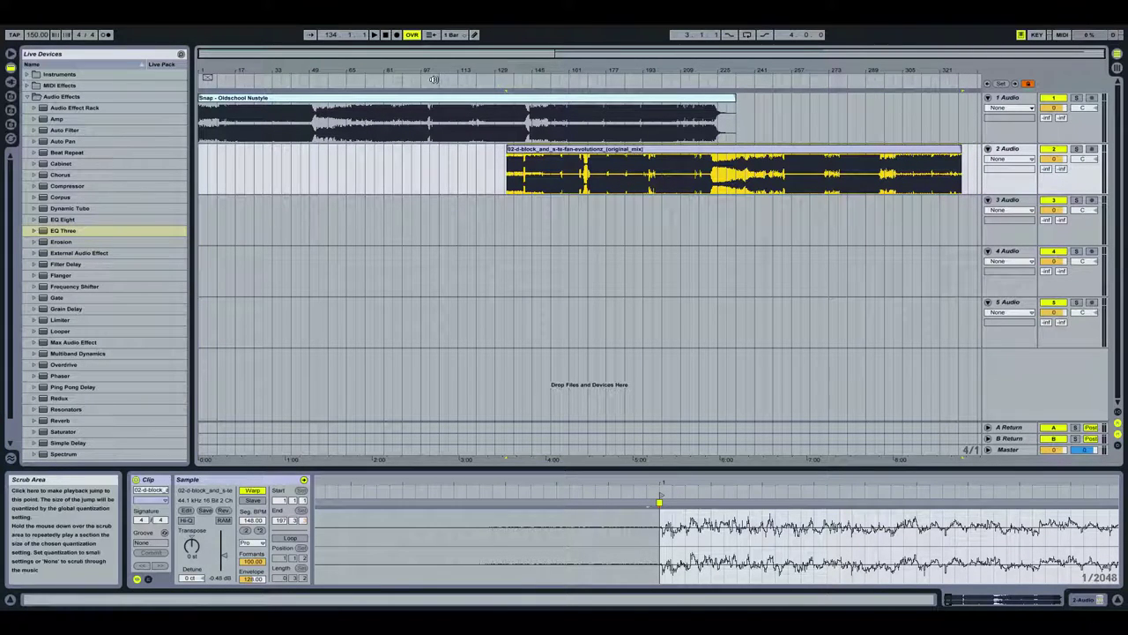
left_click_drag(543, 154, 478, 155)
left_click_drag(498, 69, 514, 160)
left_click_drag(430, 69, 816, 61)
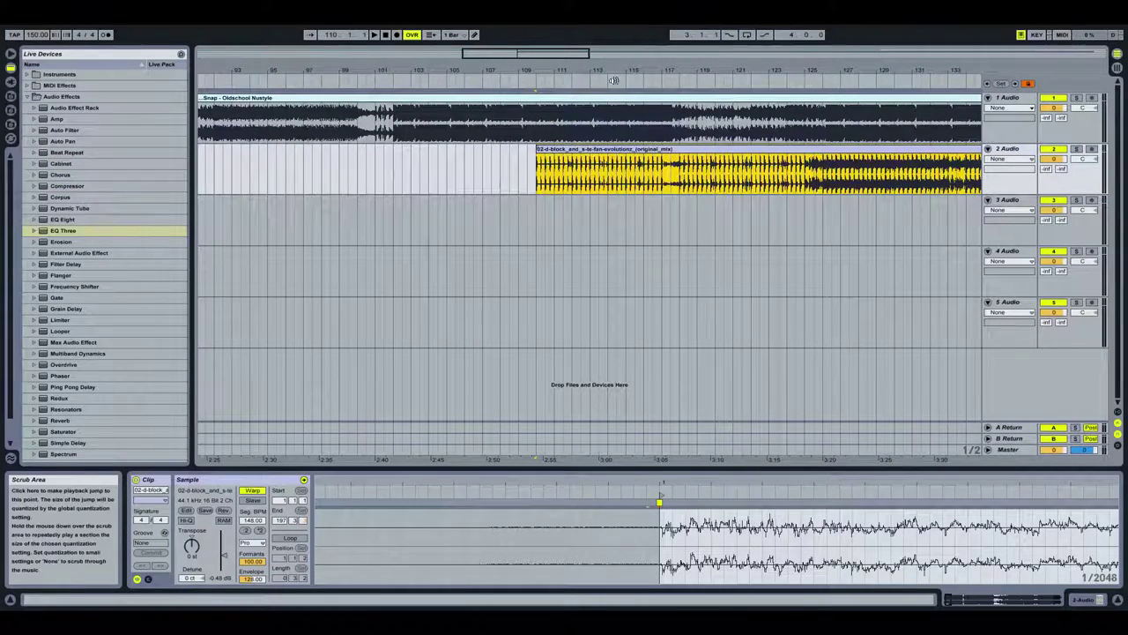
Compare the overlapping songs by soloing the 2 Audio track and then the 1 Audio track, and play from around bar 124
left_click(1076, 150)
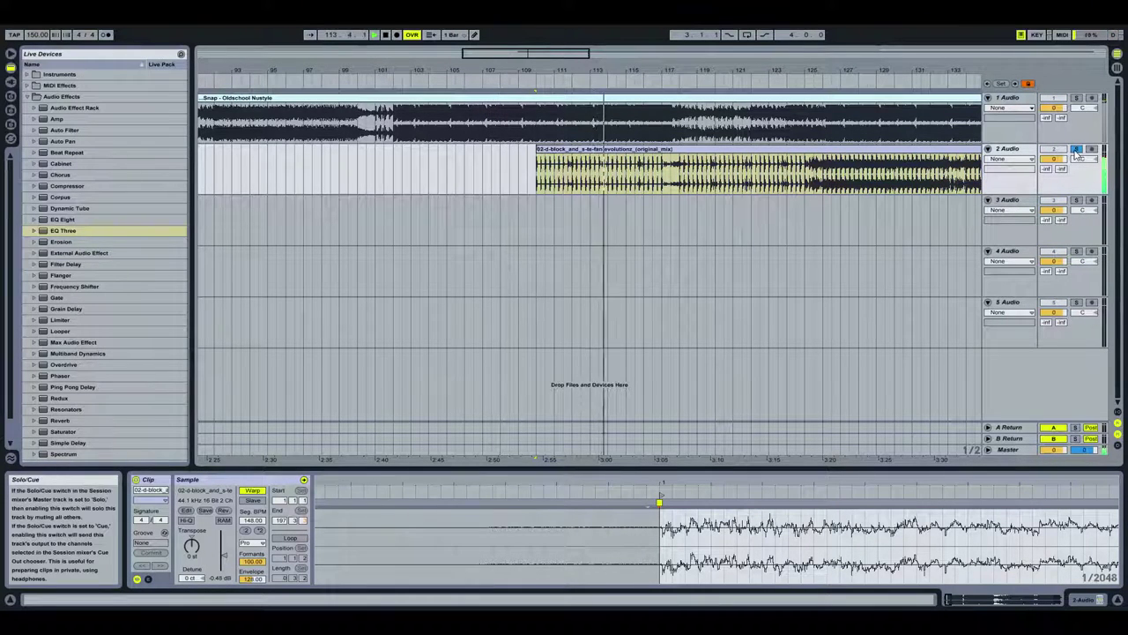
left_click(1075, 98)
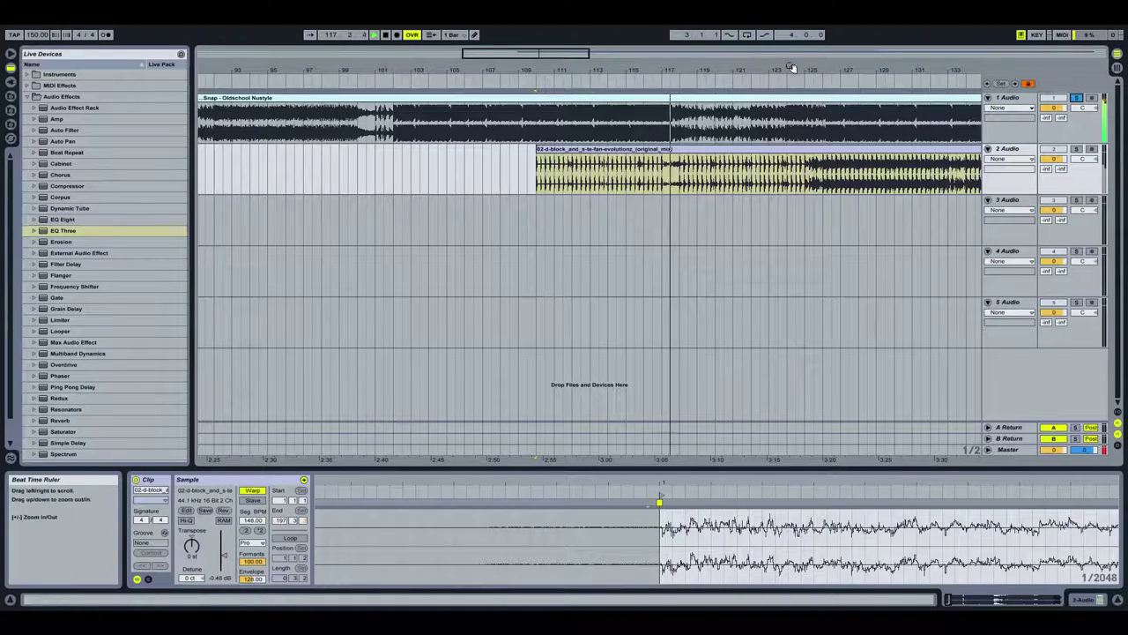
left_click_drag(790, 69, 674, 55)
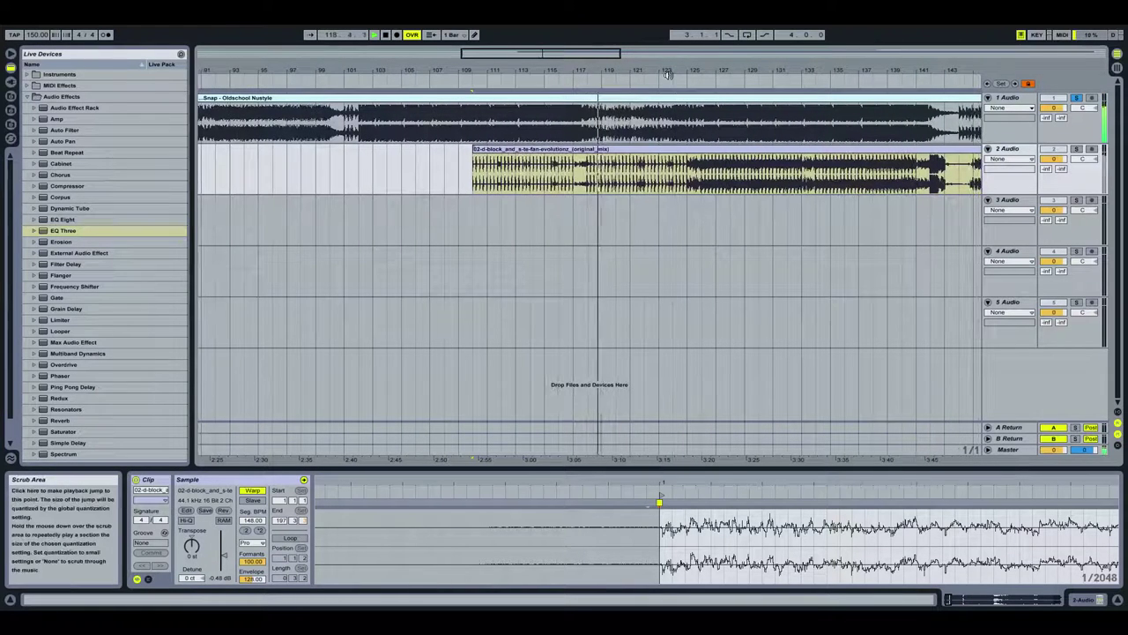
left_click(668, 81)
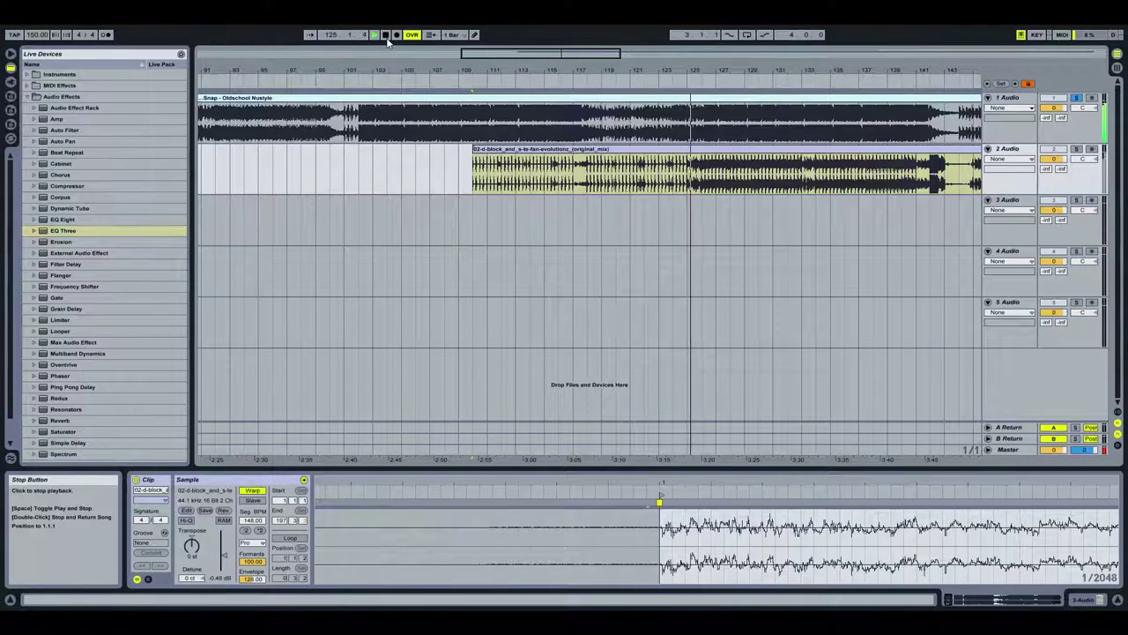
Try the second song's clip at bar 102 on the 2 Audio track and shift it back to about bar 109
left_click(386, 35)
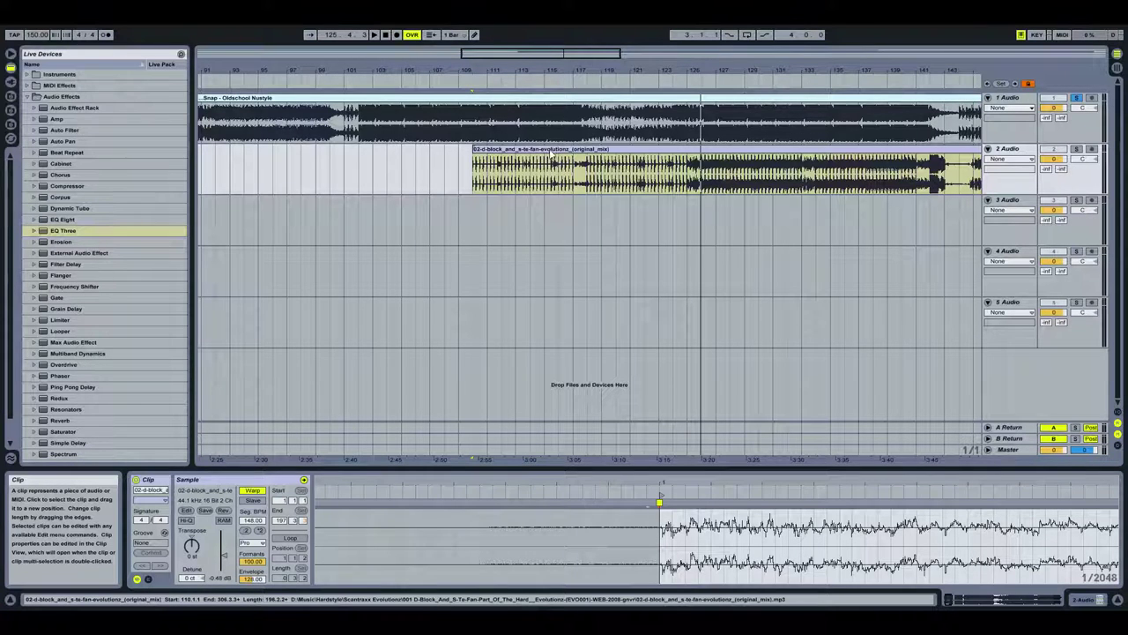
left_click_drag(544, 152, 436, 164)
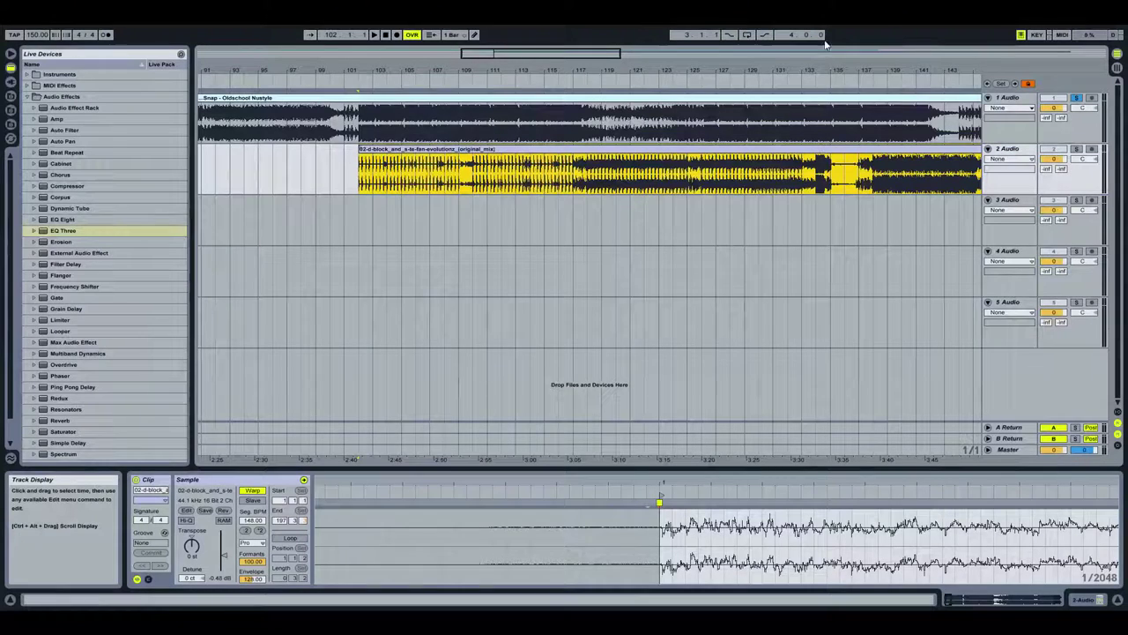
left_click_drag(408, 152, 511, 152)
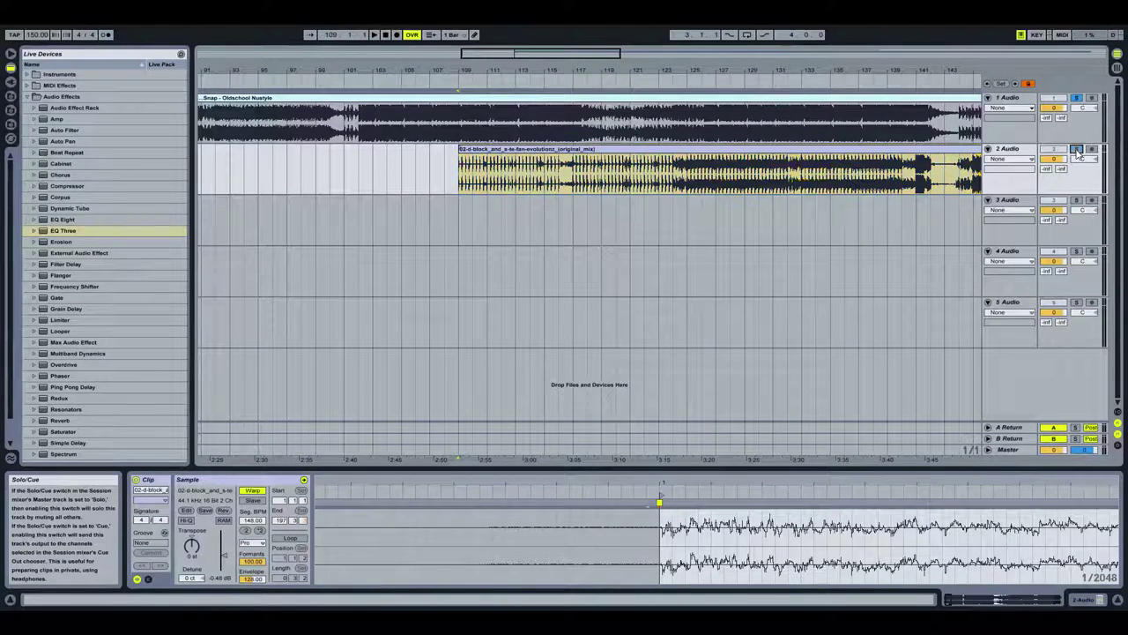
Solo the 2 Audio track, switch the solo to the 1 Audio track, and play from around bar 101
left_click(1076, 152)
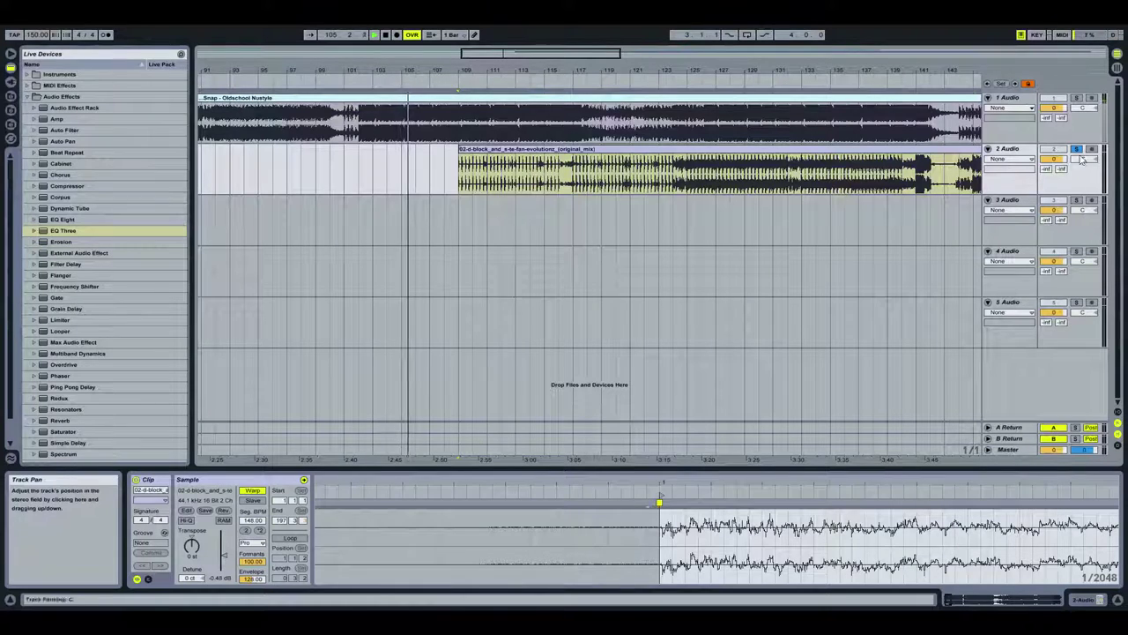
left_click(1077, 98)
left_click(354, 83)
Try starting the second song's clip at 110.3.1 and check it against the first song by playing around bar 110
left_click_drag(458, 65, 471, 149)
left_click_drag(446, 68, 446, 199)
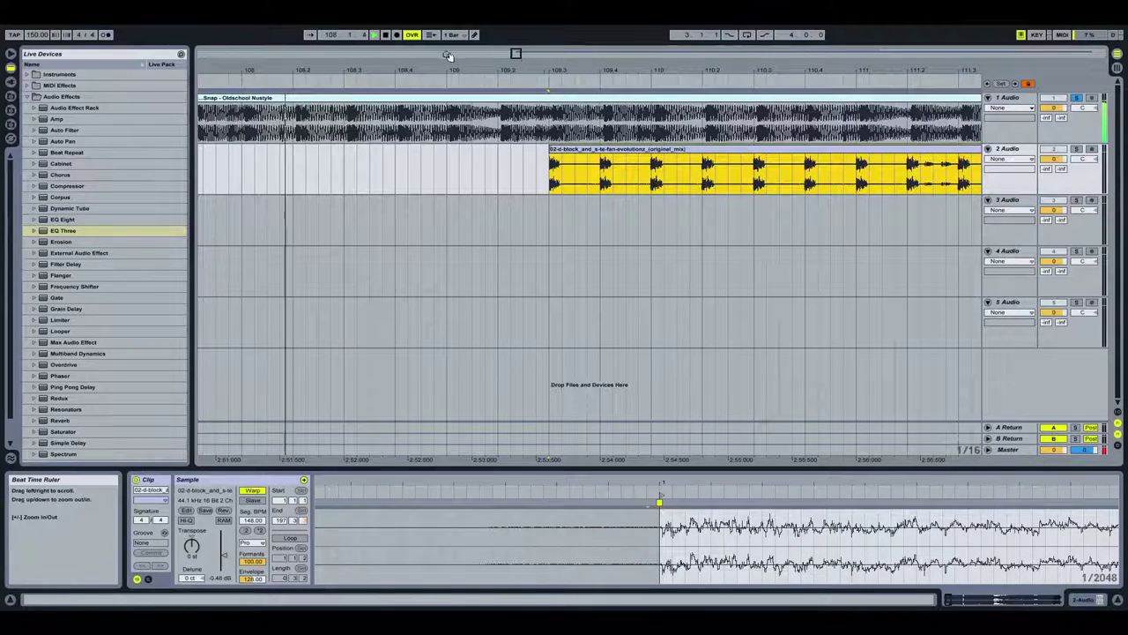
left_click_drag(569, 148, 772, 150)
left_click(386, 36)
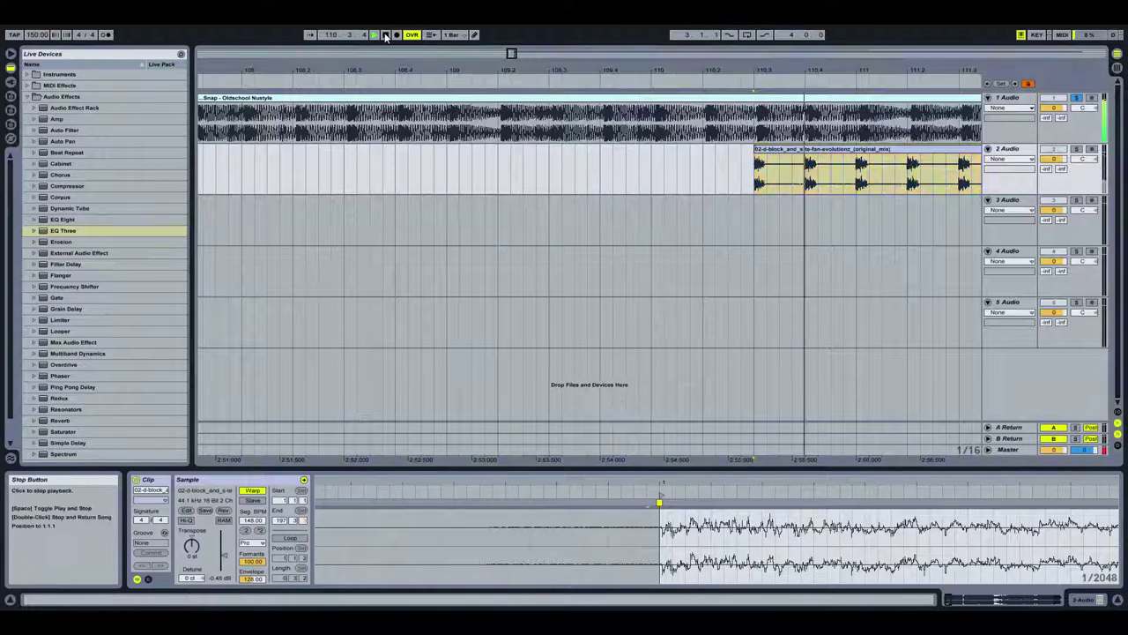
left_click(385, 36)
left_click(648, 81)
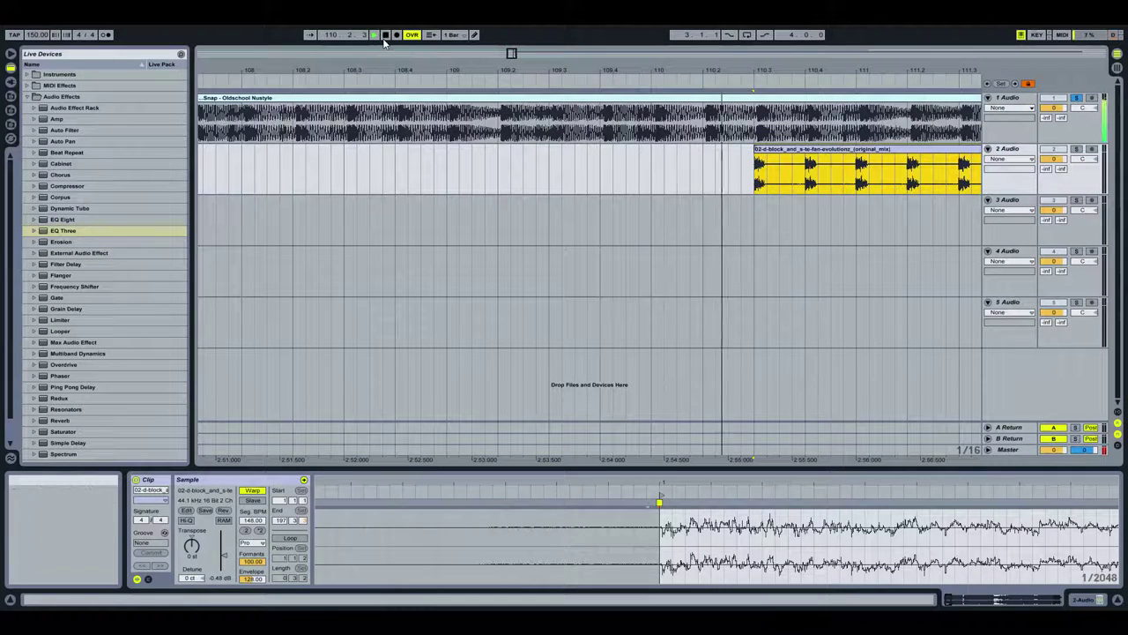
left_click(385, 36)
left_click(606, 82)
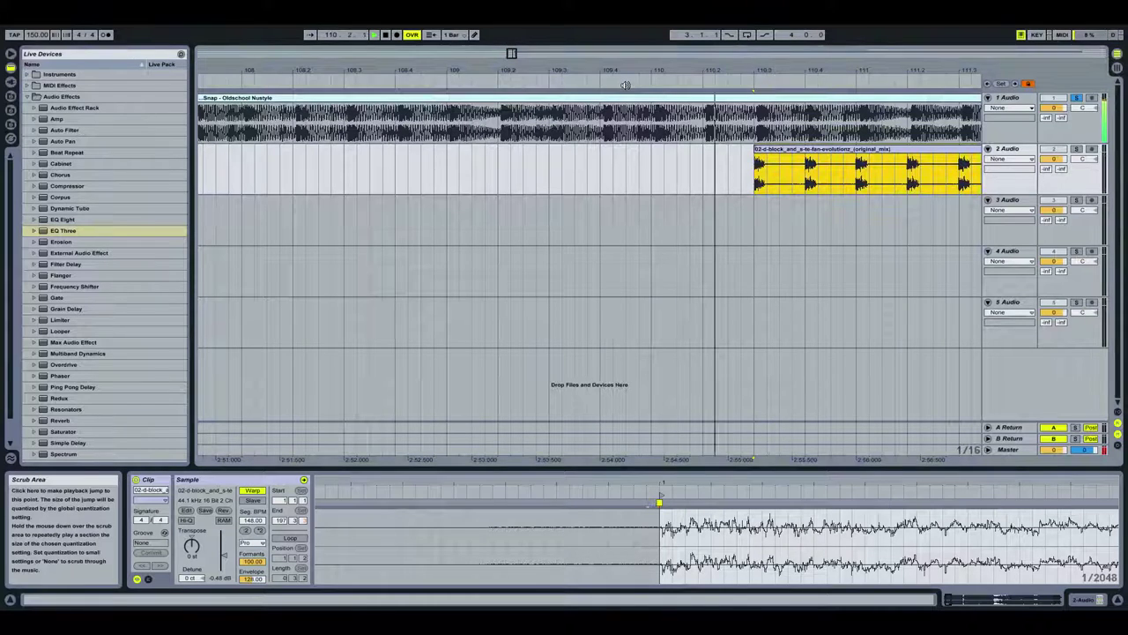
left_click(385, 35)
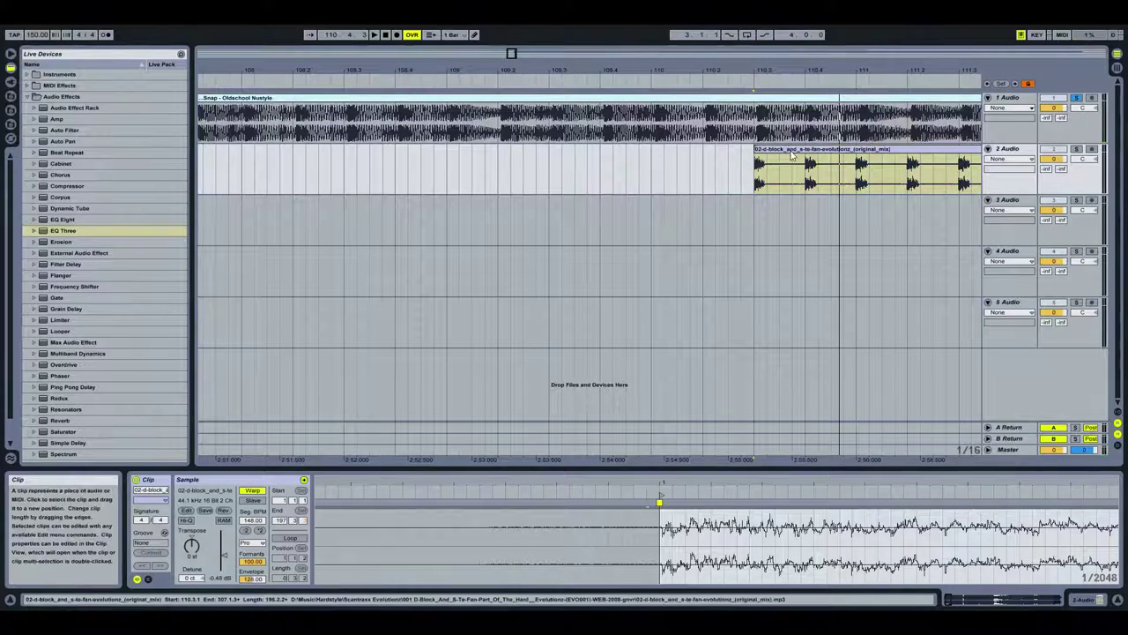
Align the second song's kicks with the first song's beats by moving its clip to start at 110.1.1
left_click_drag(792, 154, 702, 154)
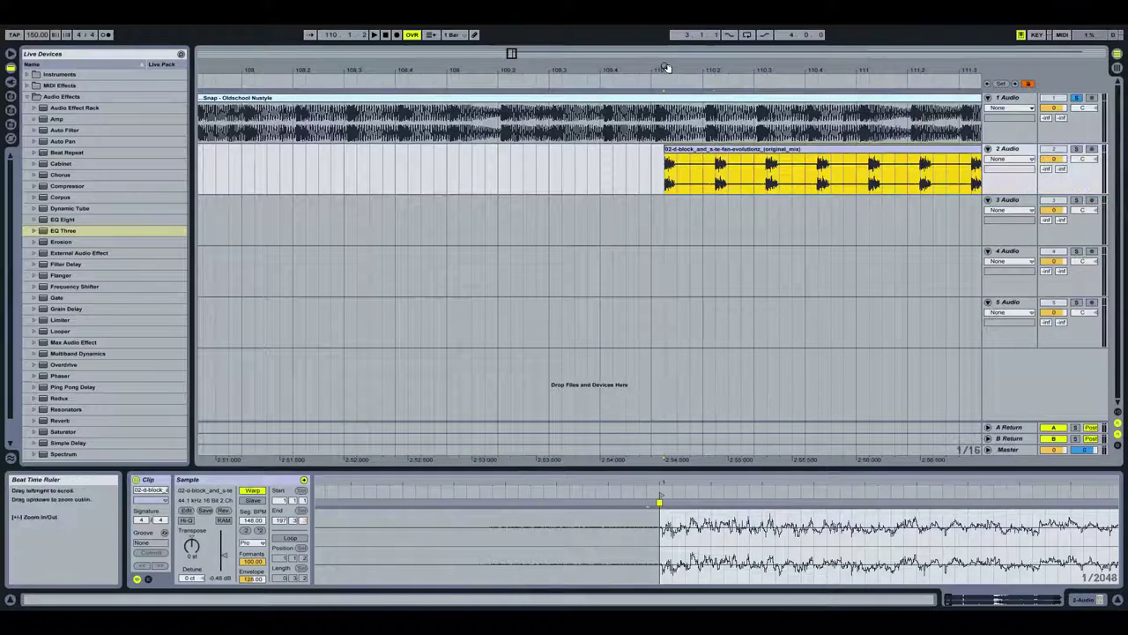
left_click_drag(666, 68, 617, 92)
key("space")
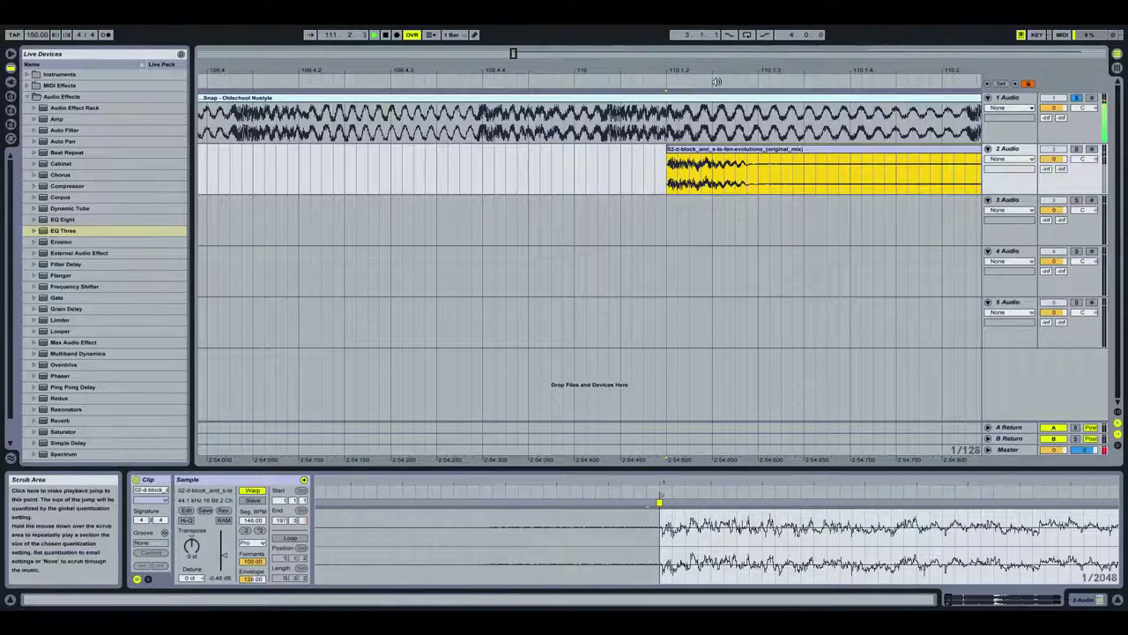
left_click_drag(718, 74, 445, 69)
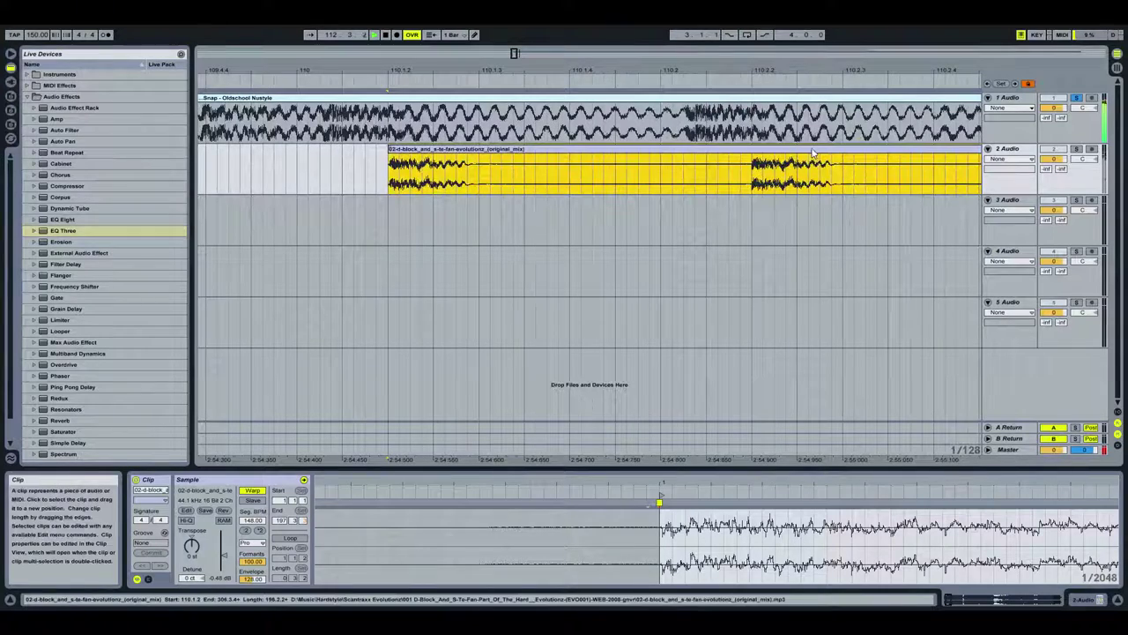
left_click_drag(802, 172, 733, 172)
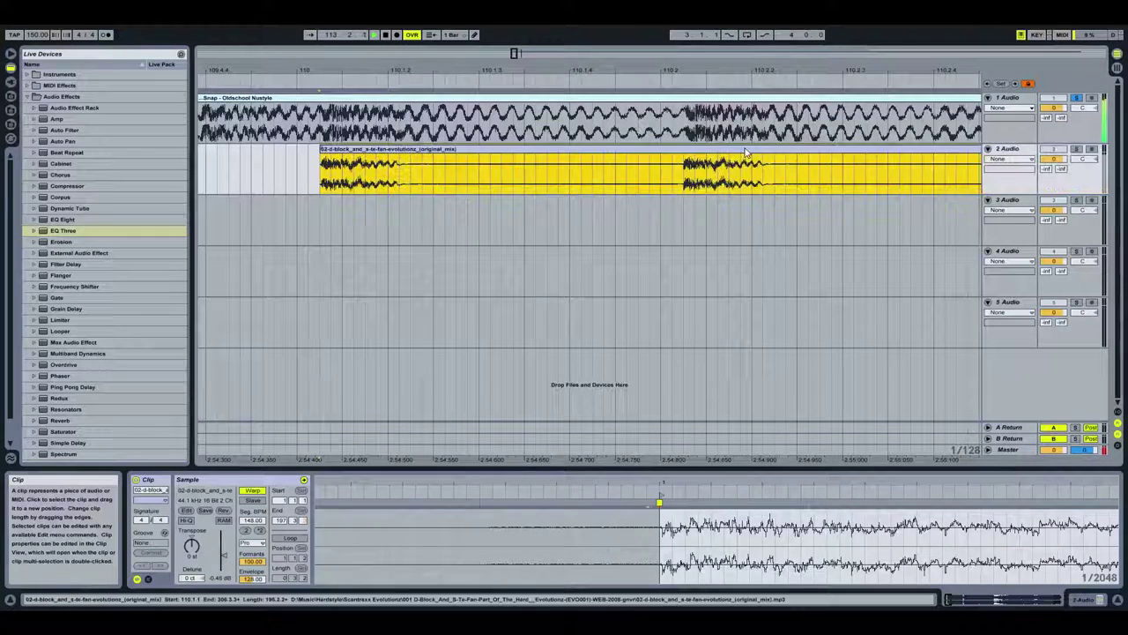
Turn off solo on the 1 Audio track and play both songs together up to around bar 142
left_click(1078, 97)
left_click_drag(571, 70, 429, 53)
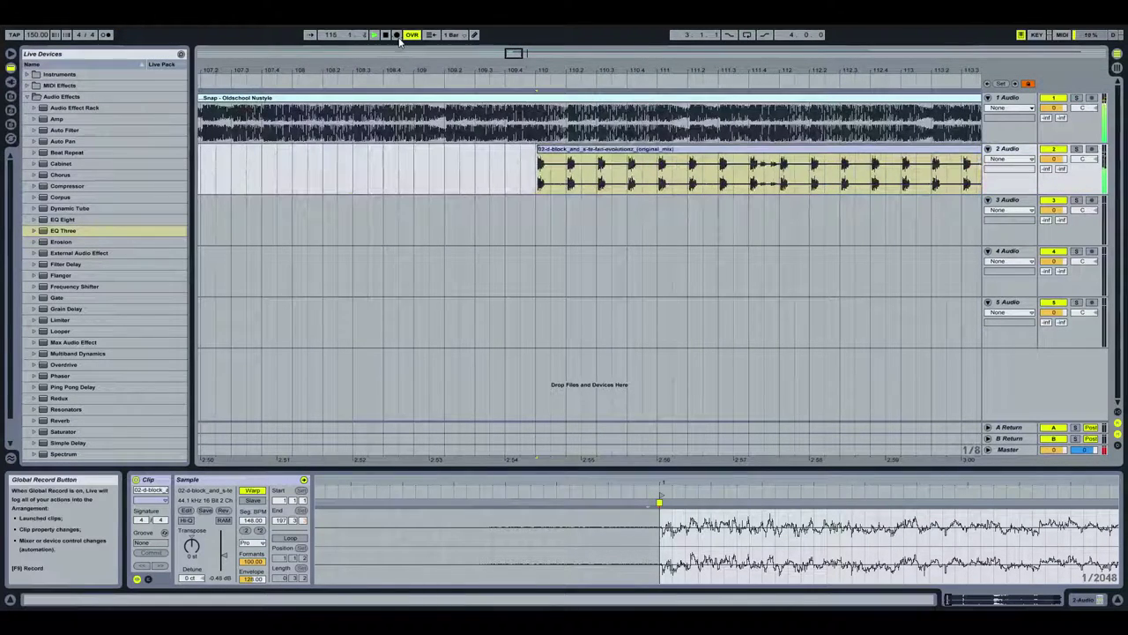
left_click(386, 35)
left_click_drag(564, 70, 401, 39)
left_click_drag(823, 68, 617, 68)
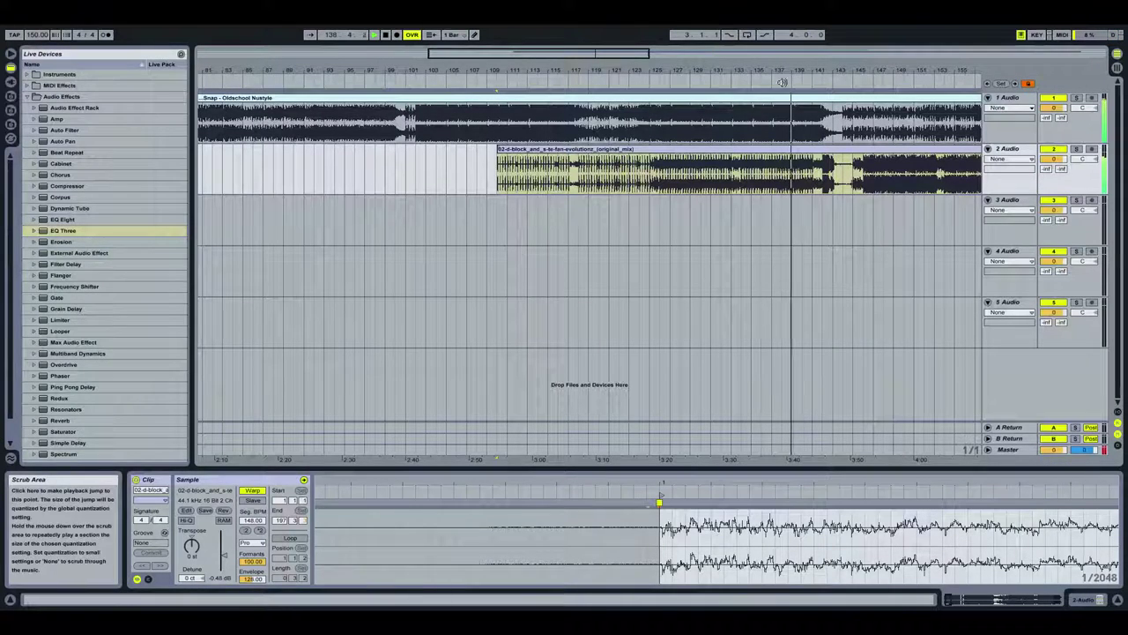
left_click_drag(800, 72, 758, 70)
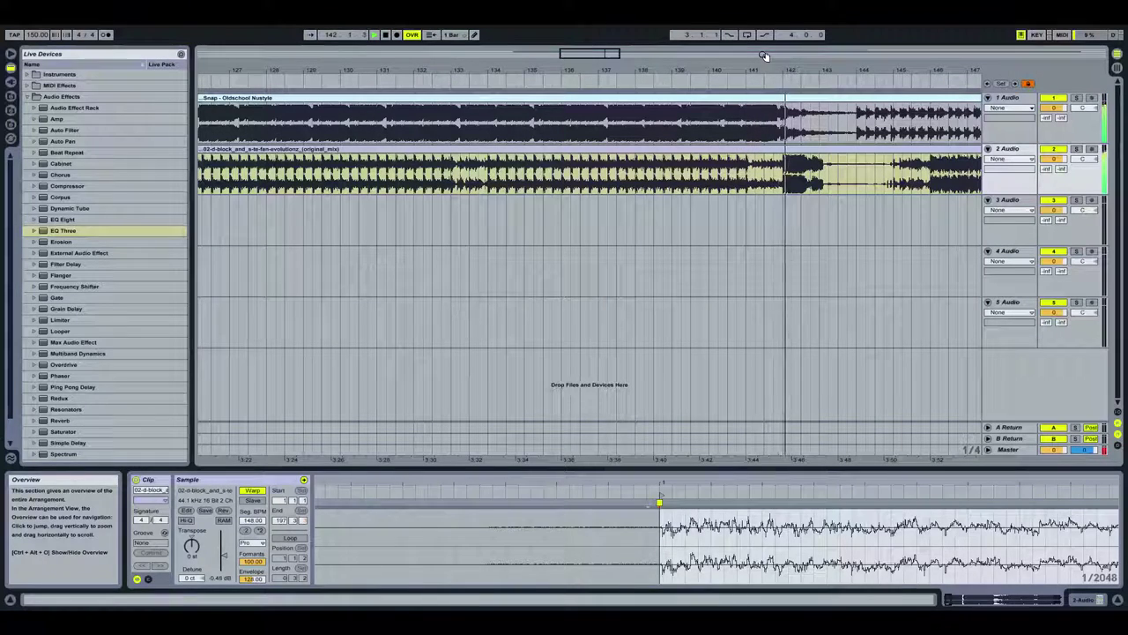
left_click(385, 34)
Lower the EQ Three GainLo automation on the 2 Audio track to -inf dB and play from around bar 135
left_click_drag(526, 75, 525, 48)
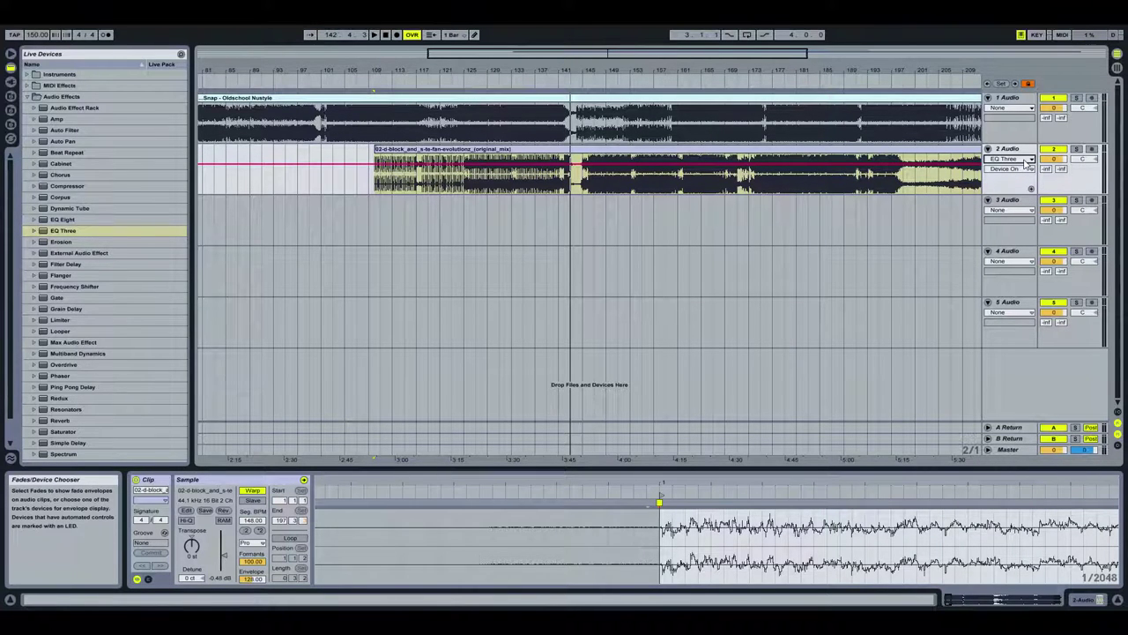
left_click(1009, 168)
left_click(1011, 163)
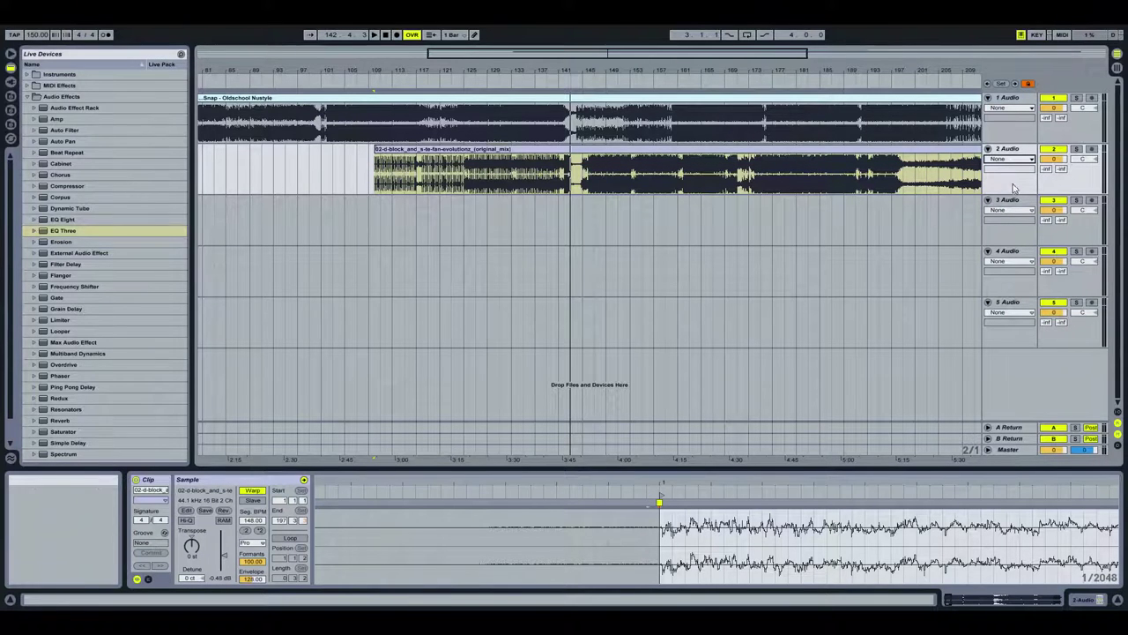
left_click(1012, 187)
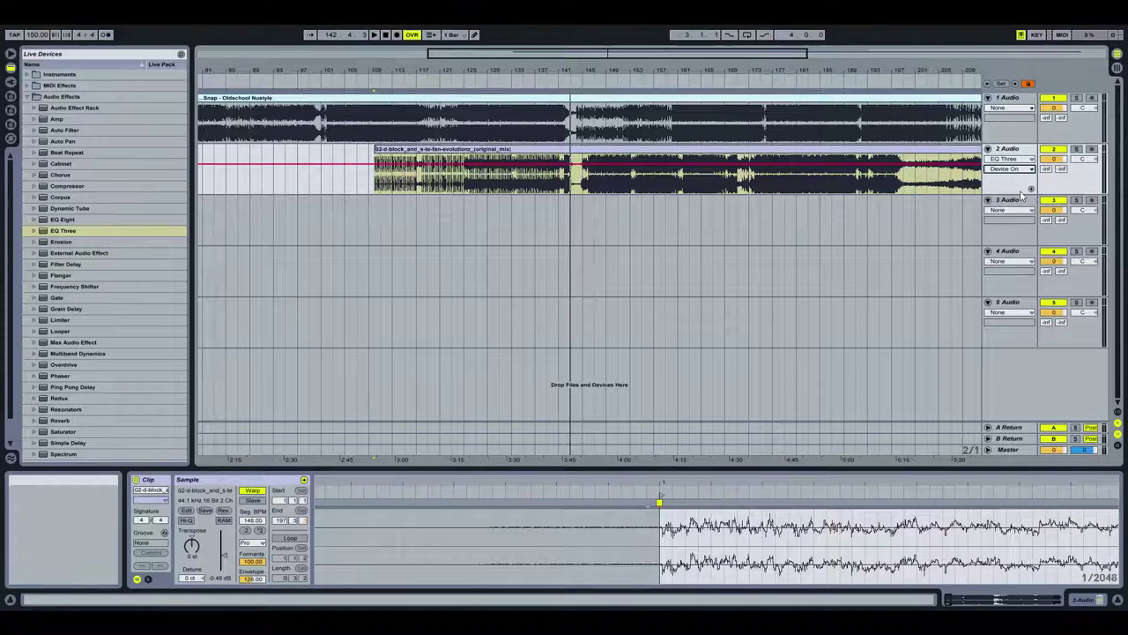
left_click(1022, 189)
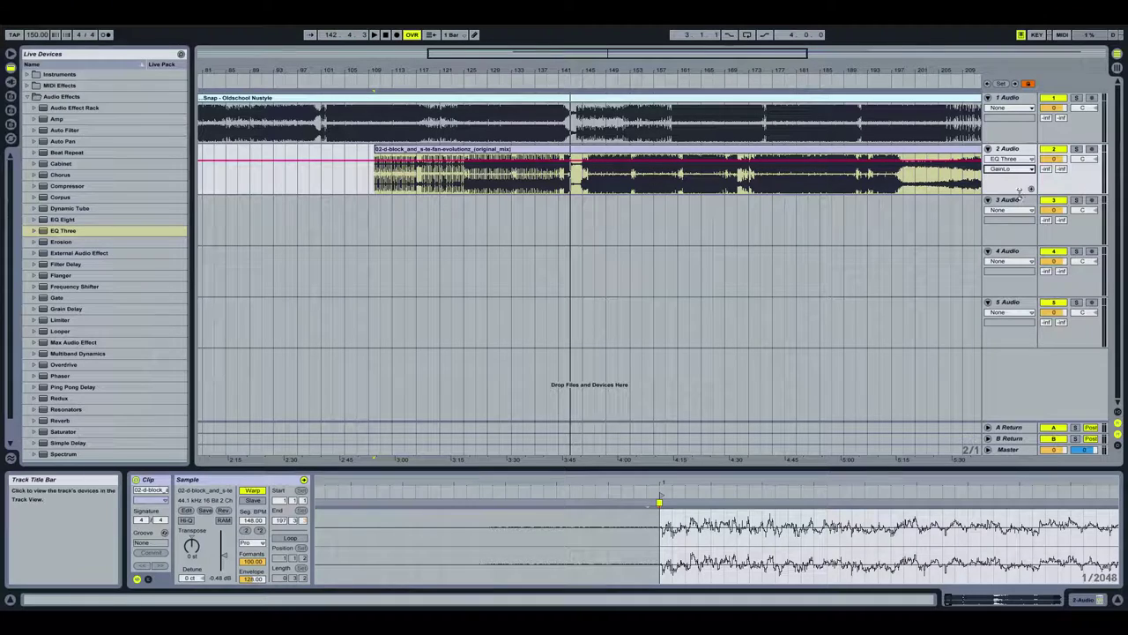
left_click(513, 165)
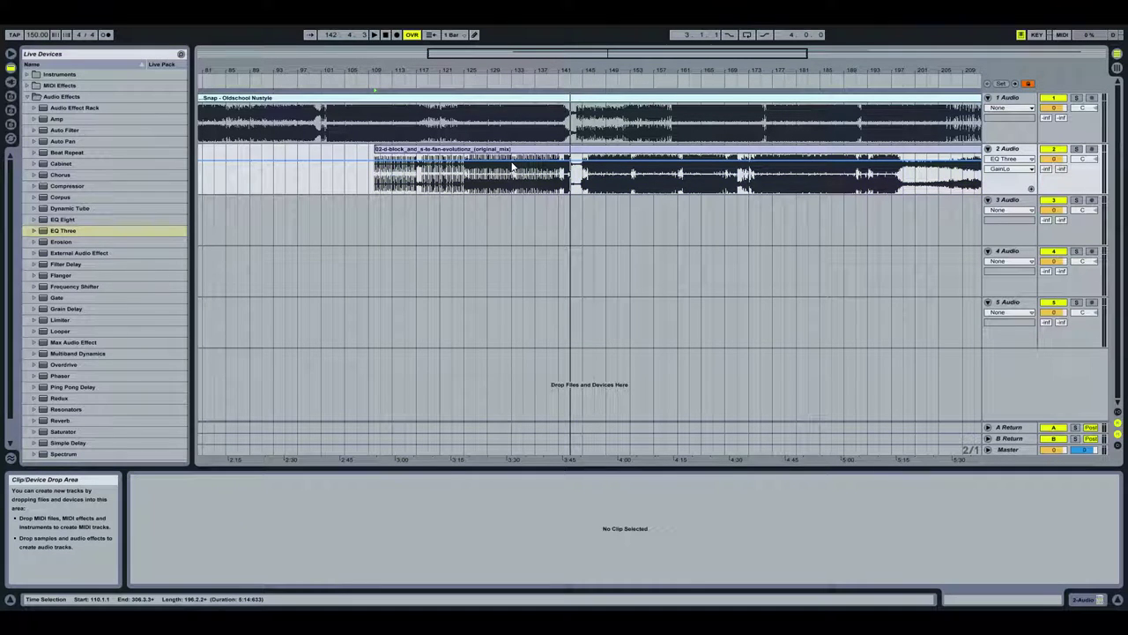
left_click_drag(513, 164, 513, 194)
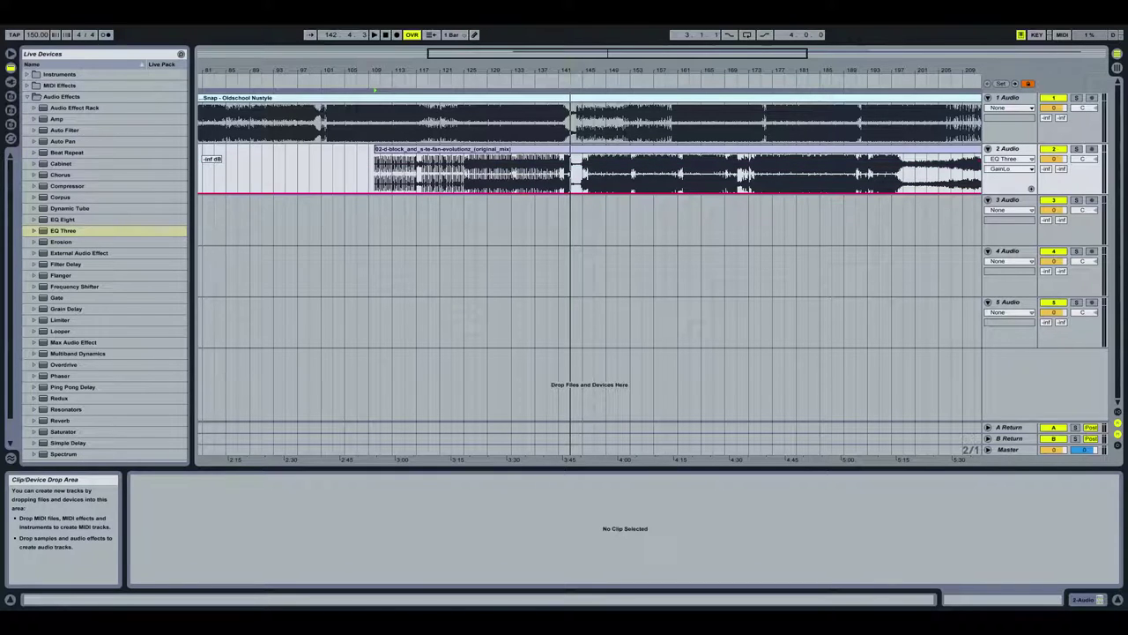
left_click(530, 83)
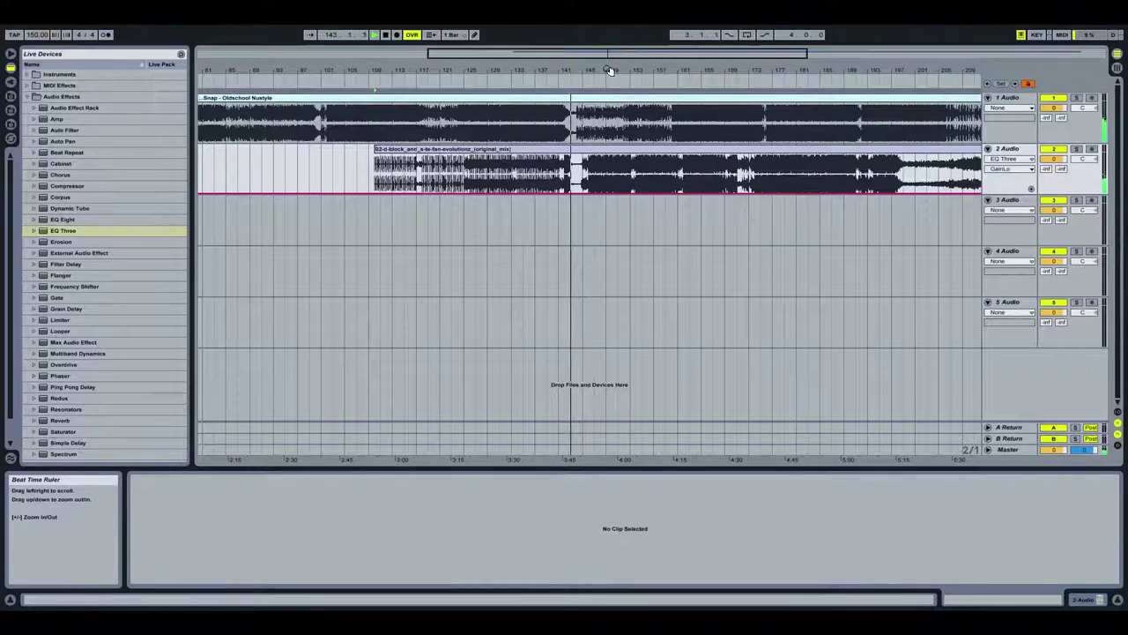
left_click(385, 35)
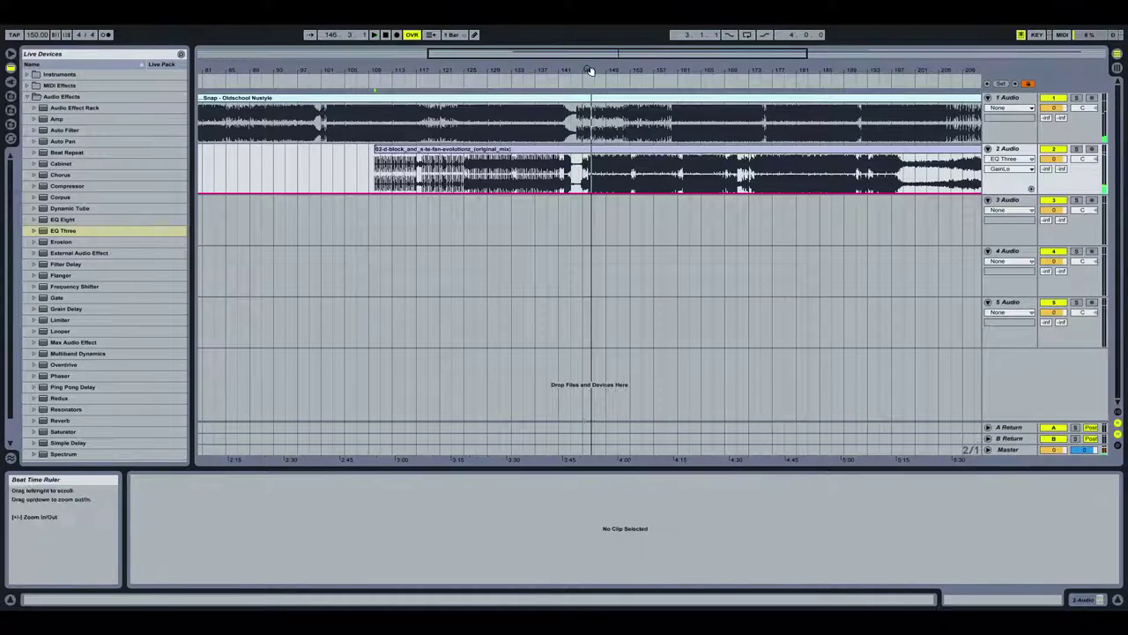
Automate the 1 Audio track volume to fade from 142.3.1 to -11.6 dB just before bar 144, dropping to near silence at bar 144
left_click_drag(590, 70, 599, 176)
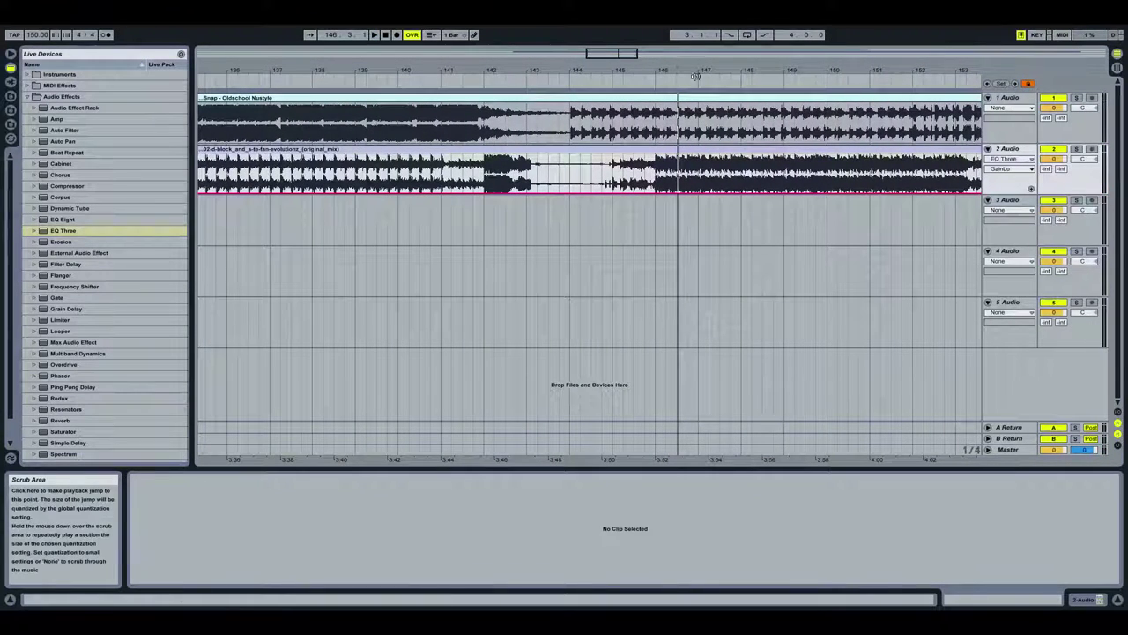
left_click(1011, 109)
left_click(1009, 118)
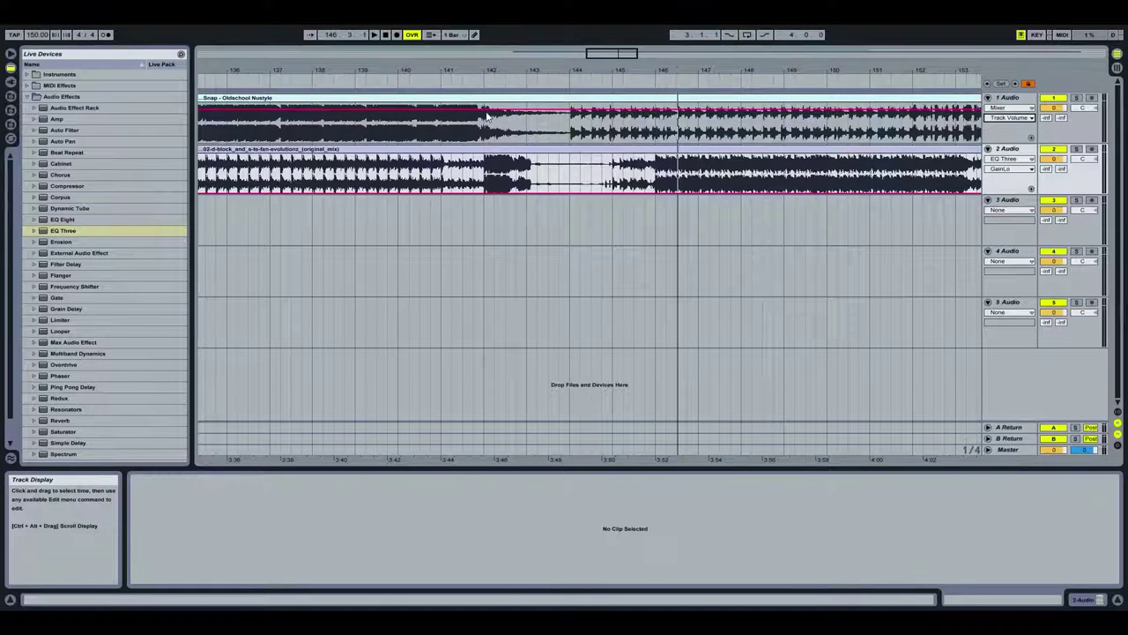
double_click(507, 112)
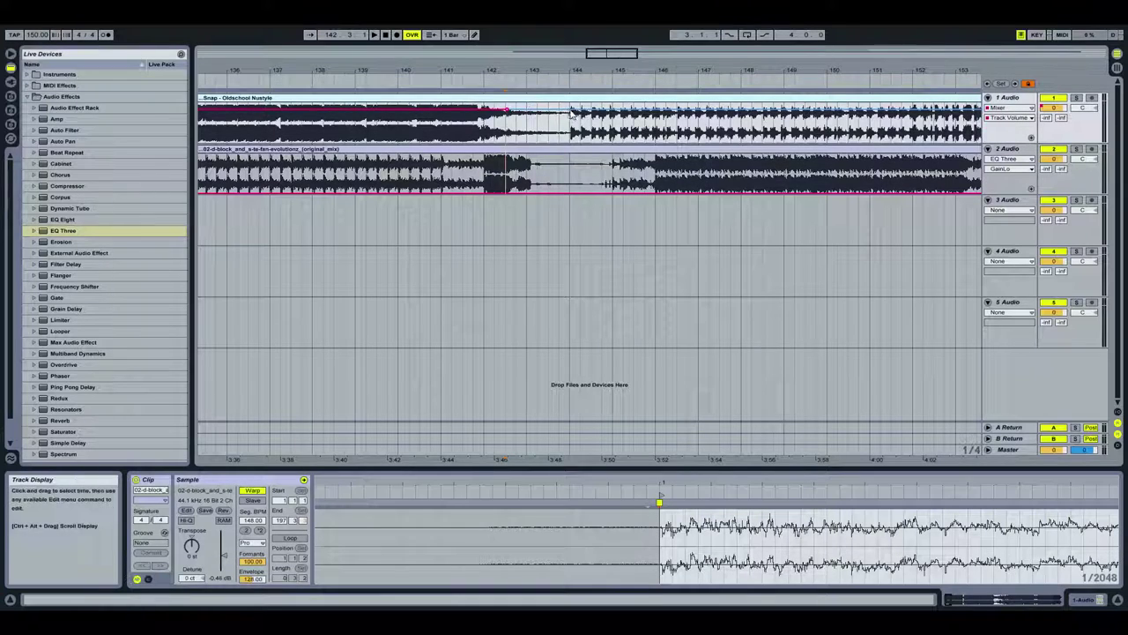
double_click(569, 112)
left_click_drag(560, 117, 562, 121)
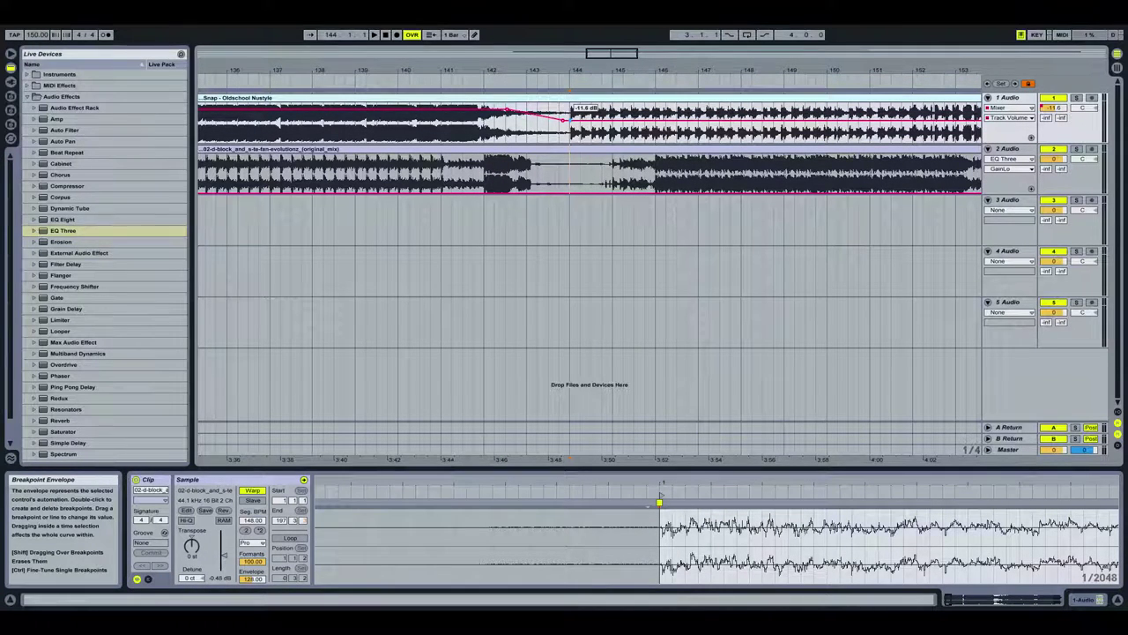
left_click_drag(571, 123, 568, 141)
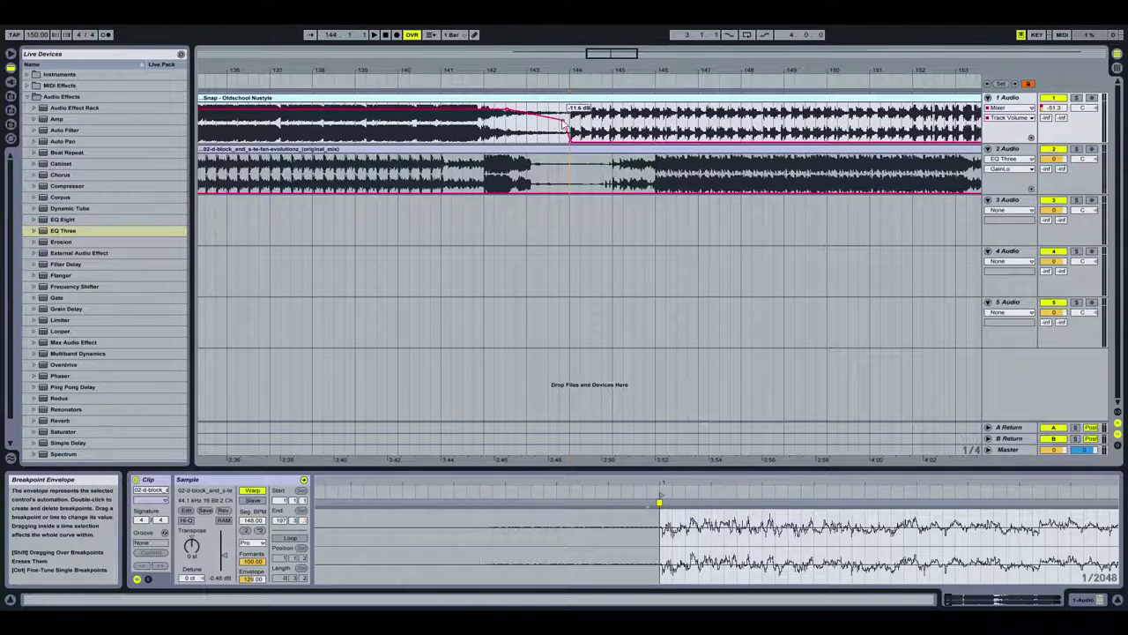
Play the transition from around bar 137 to check the first song's volume fade
left_click_drag(518, 68, 540, 72)
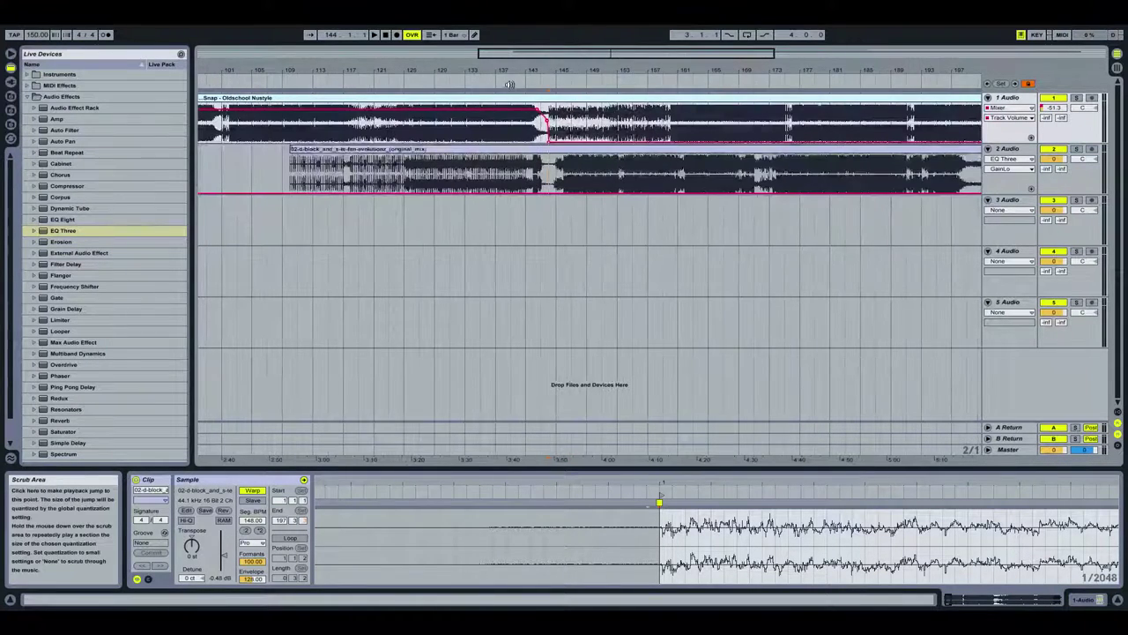
left_click(508, 84)
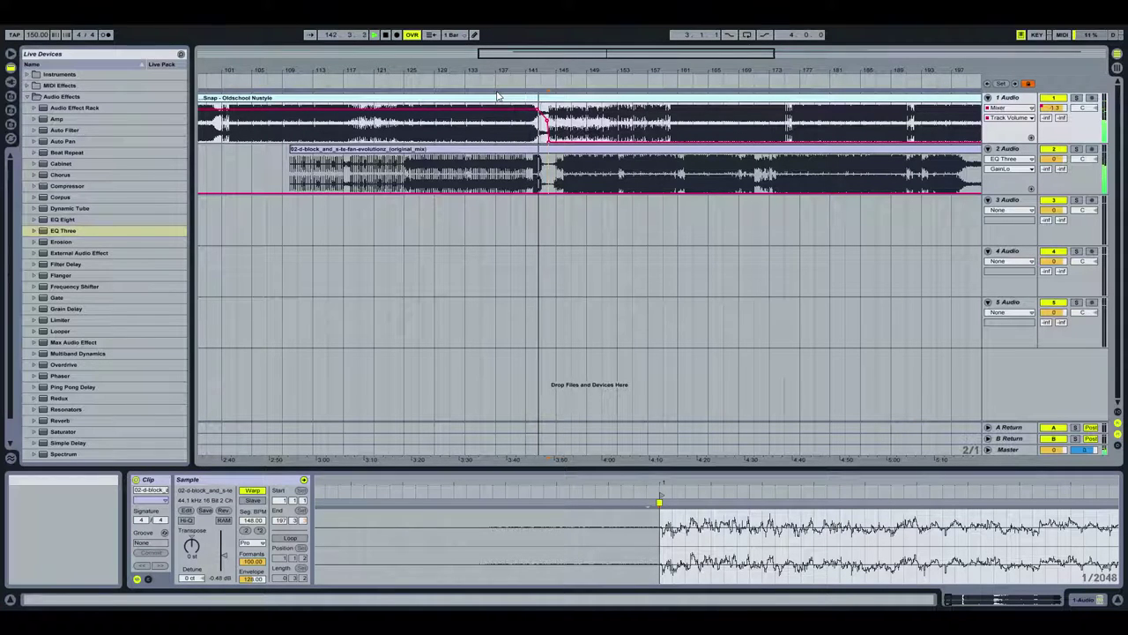
left_click(386, 35)
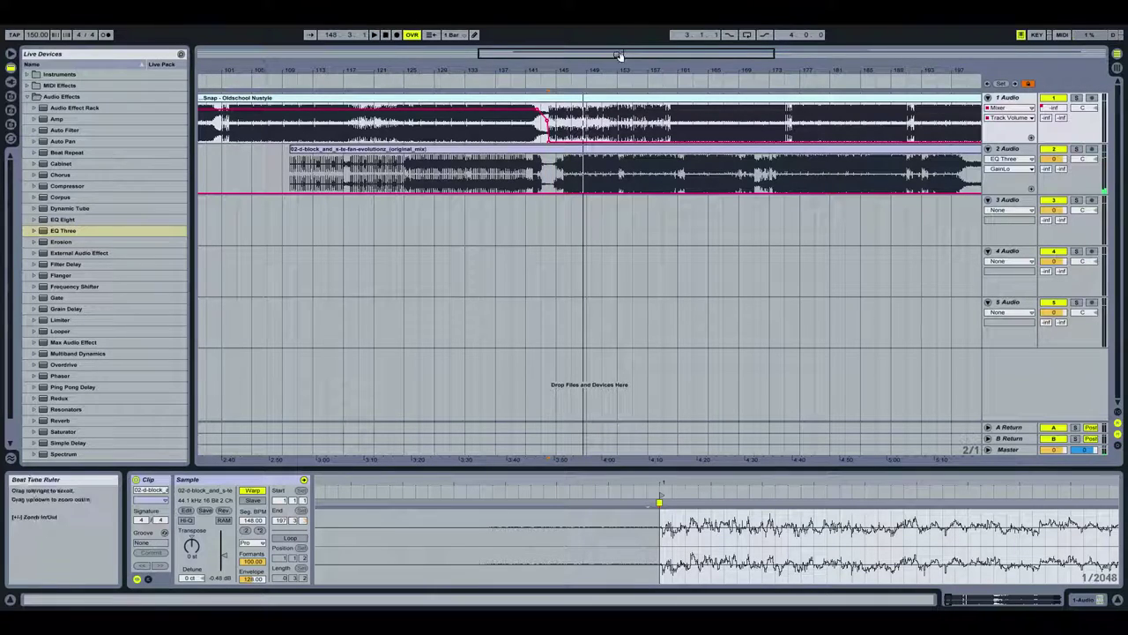
Add EQ Three to the 3 Audio track
left_click_drag(597, 60, 597, 68)
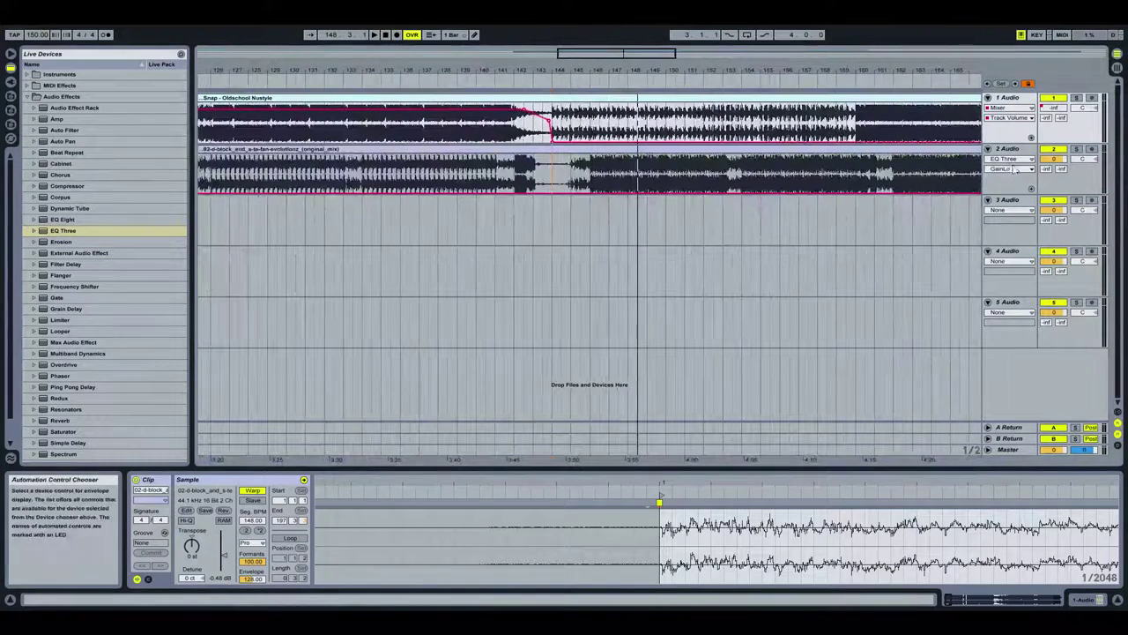
left_click_drag(999, 236, 1000, 231)
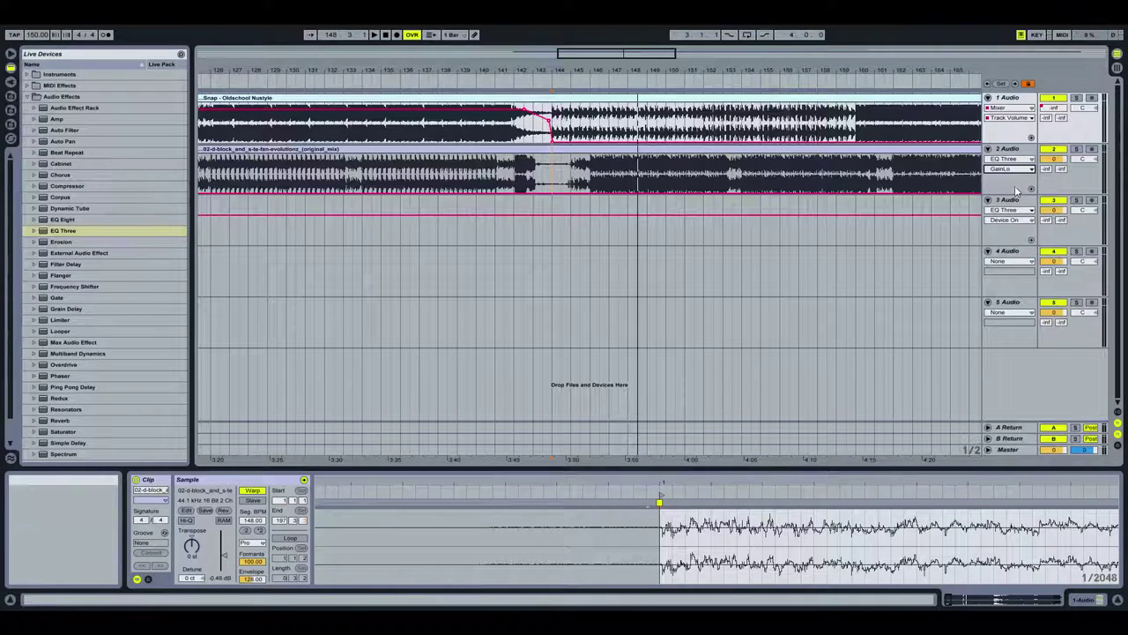
Ramp the EQ Three GainLo automation on 2 Audio up from bar 141 to 142.1.1 and play the transition from bar 141
left_click_drag(518, 70, 545, 186)
left_click(545, 186)
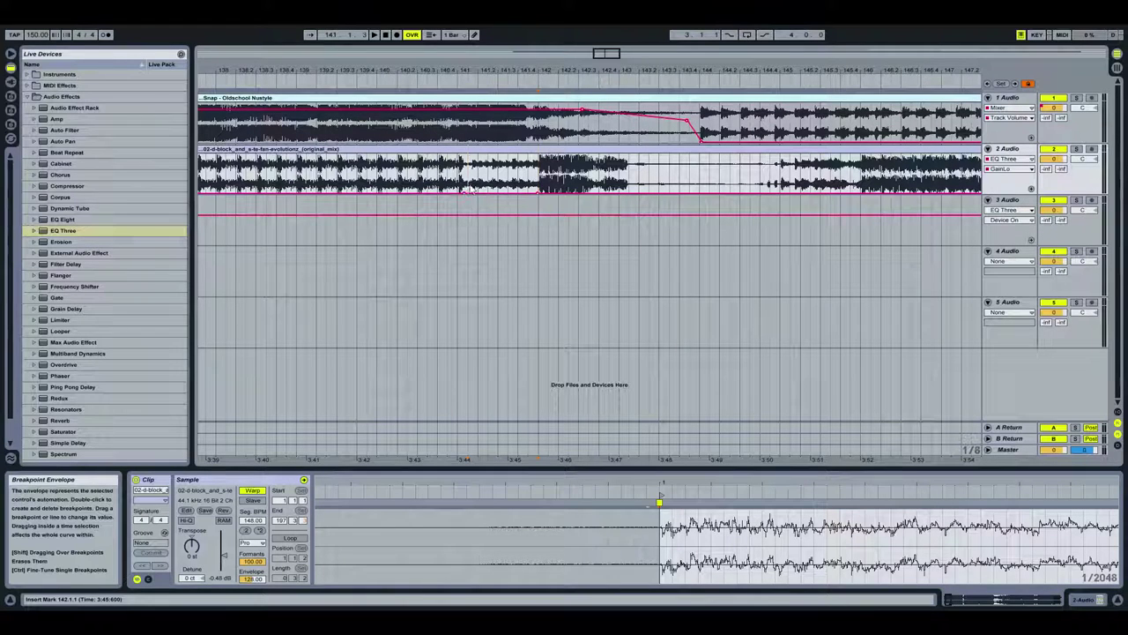
left_click_drag(545, 192, 546, 162)
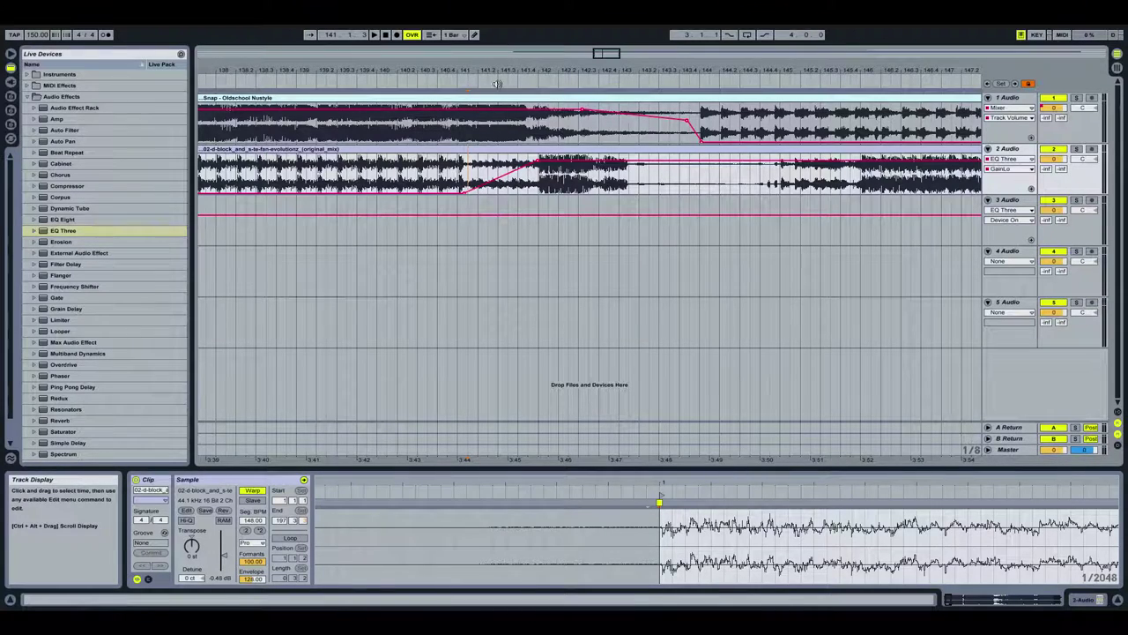
left_click_drag(501, 79, 488, 76)
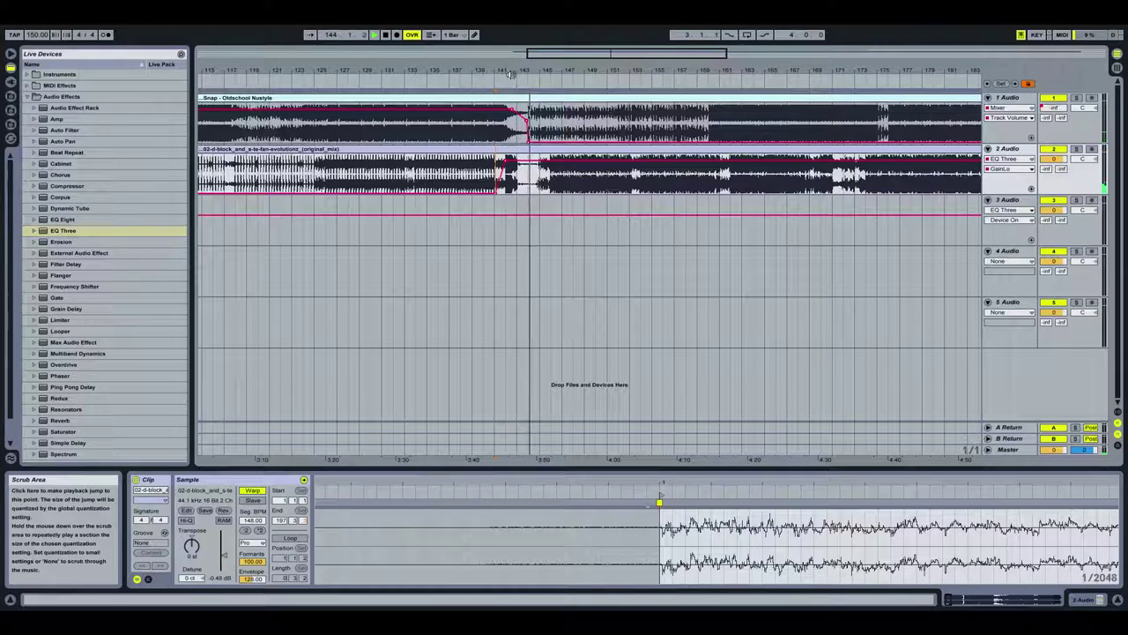
left_click(386, 36)
Play the start of the songs' overlap from around bars 109 and 117 to judge where the second song should enter
left_click_drag(421, 72, 435, 74)
left_click(388, 74)
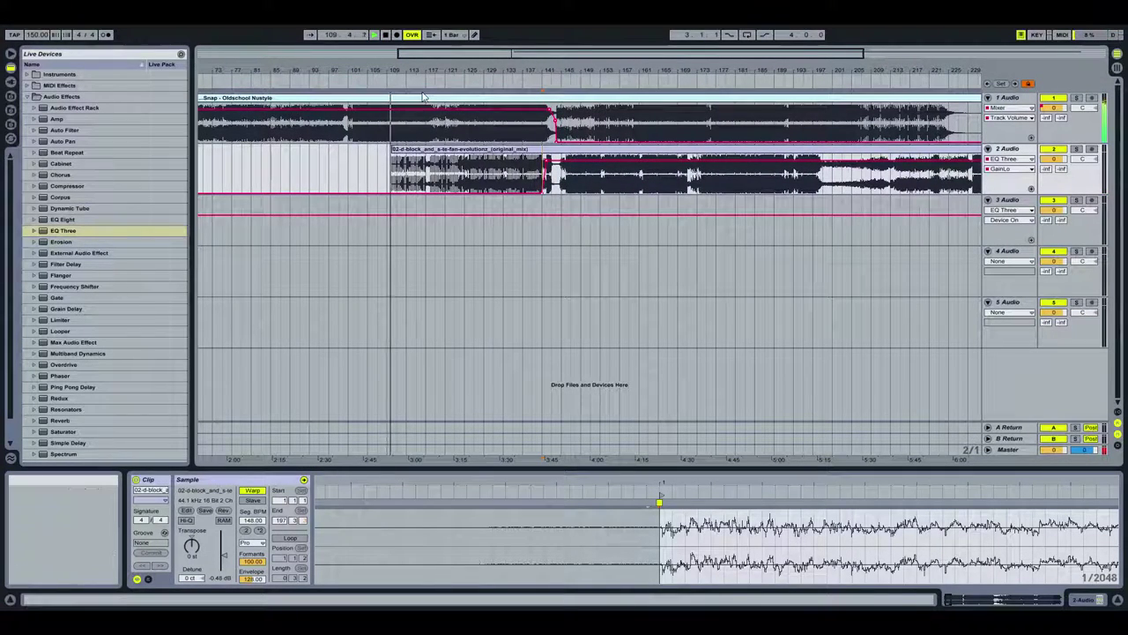
left_click_drag(430, 63, 432, 69)
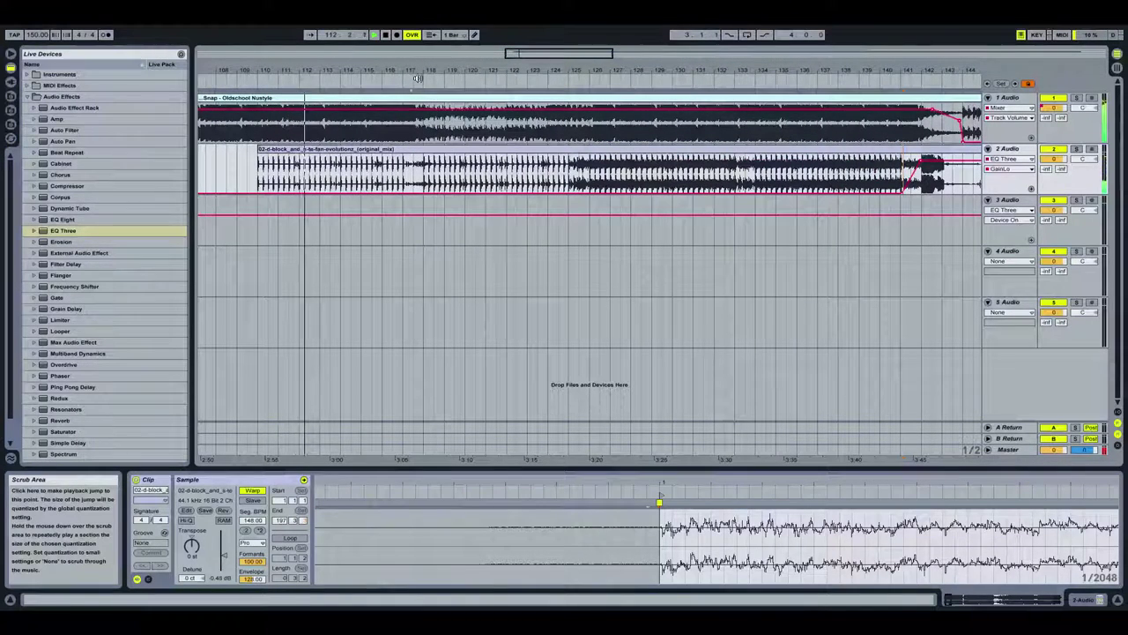
left_click(410, 78)
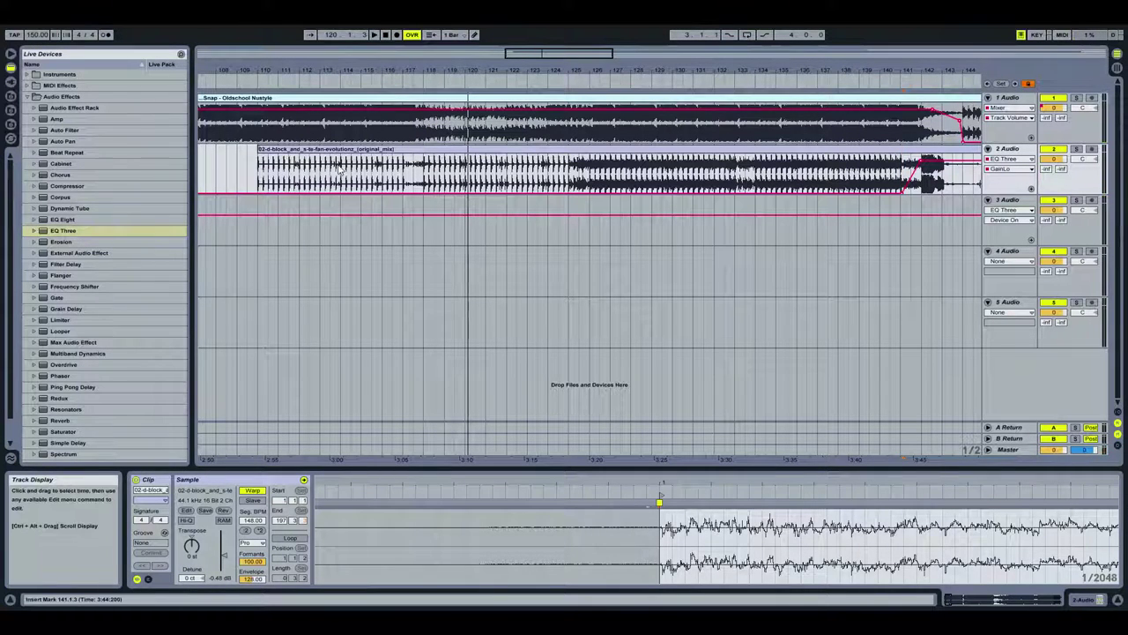
left_click(253, 81)
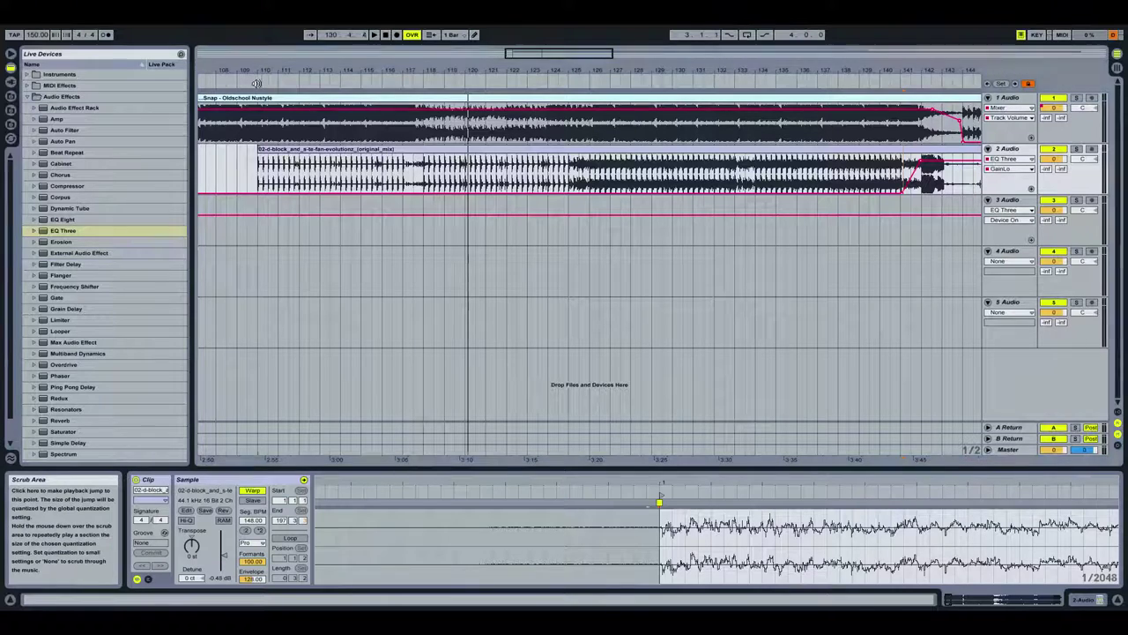
left_click(390, 37)
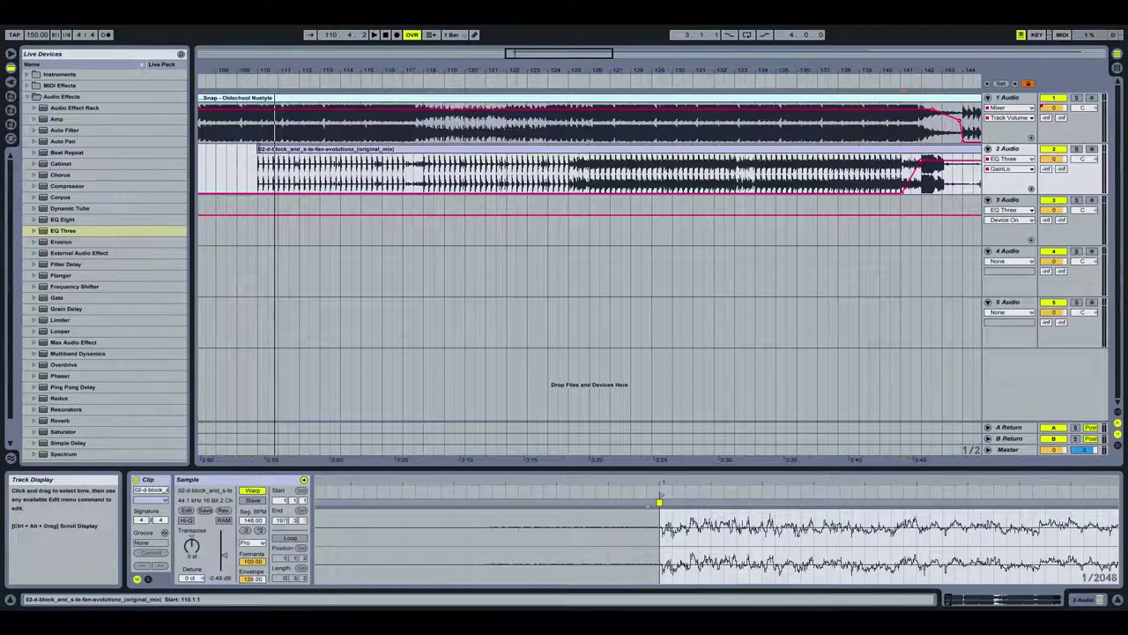
Trim the start of the second song's clip on 2 Audio to 117.1.4
left_click(264, 149)
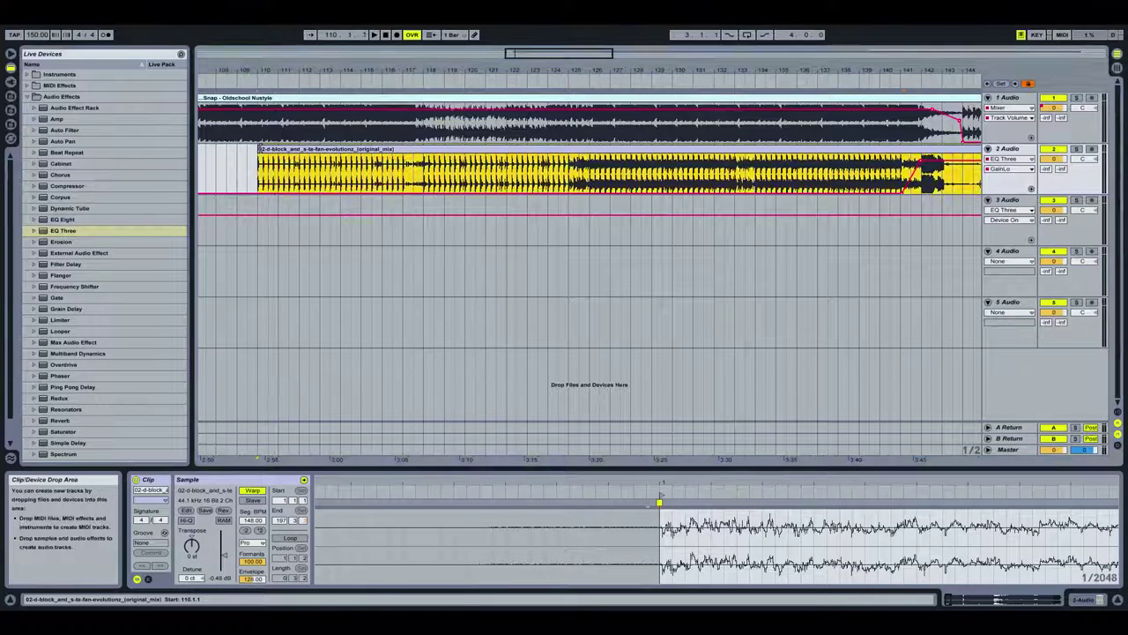
left_click_drag(260, 150, 403, 150)
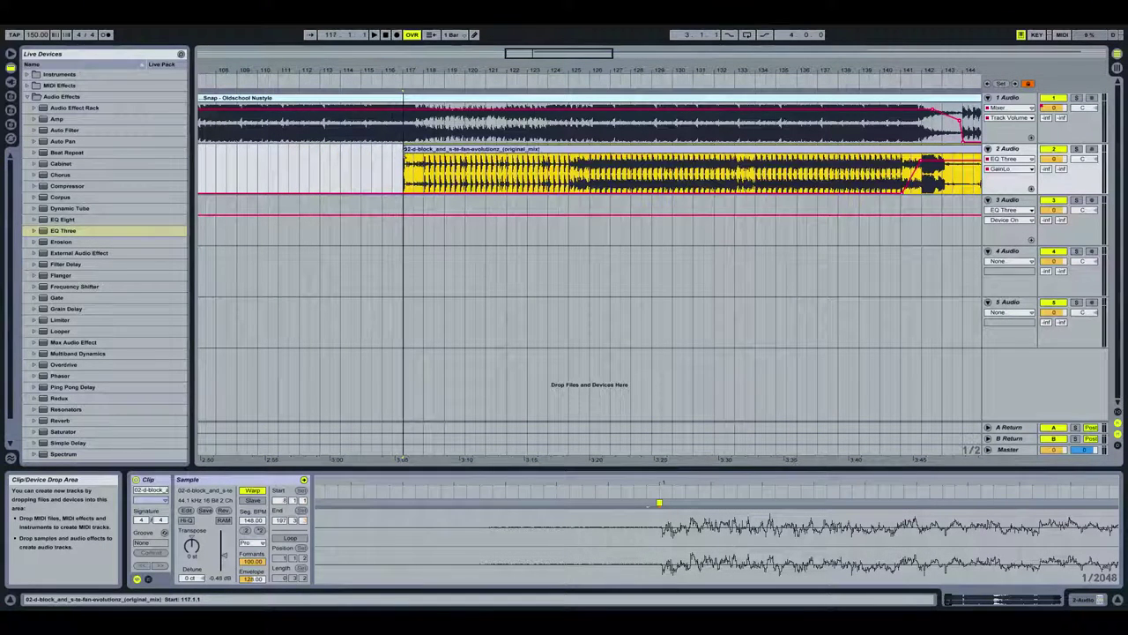
left_click_drag(408, 71, 390, 163)
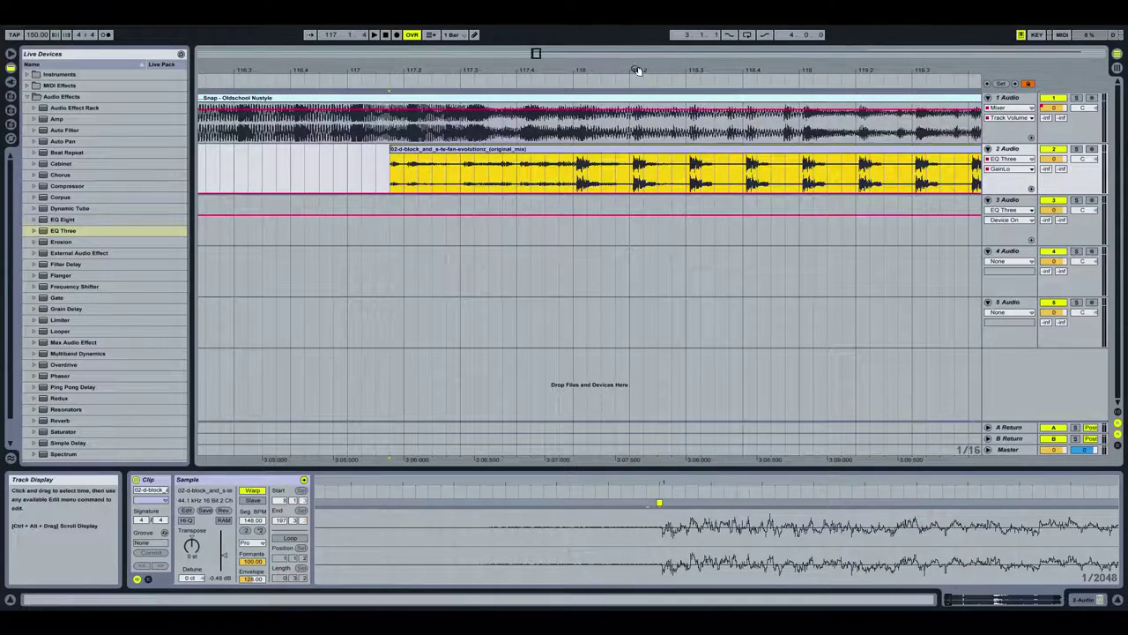
left_click_drag(671, 68, 641, 25)
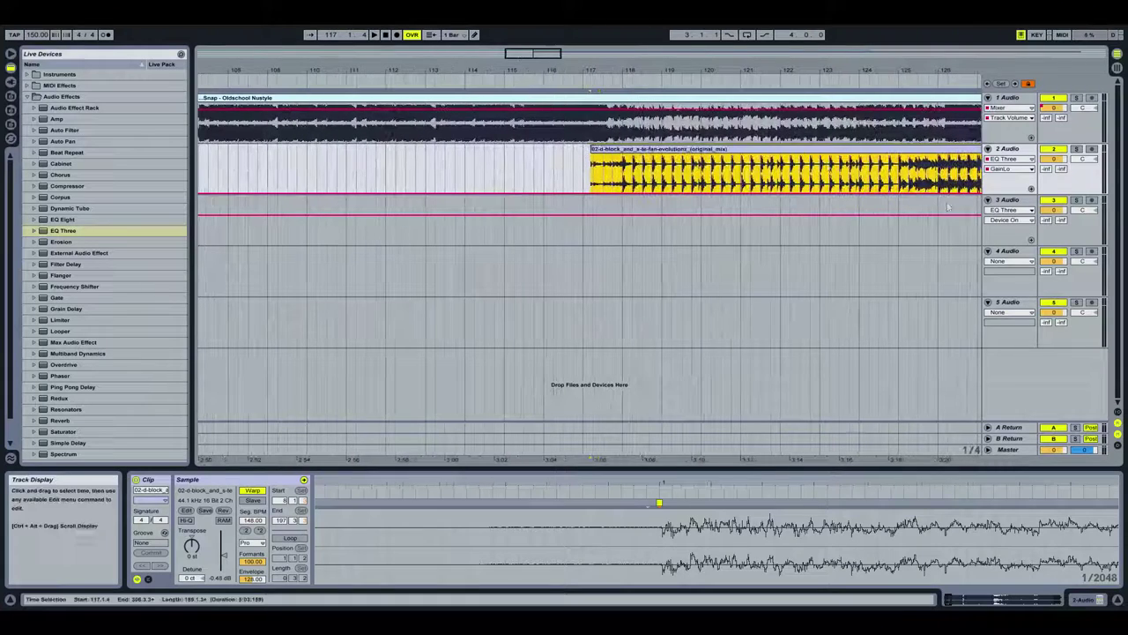
Automate the 2 Audio track volume to fade in from -inf dB around bar 116 to -5.0 dB at 118.1.1
left_click(1010, 159)
left_click(1010, 185)
left_click(1011, 169)
left_click(1009, 202)
left_click(624, 165)
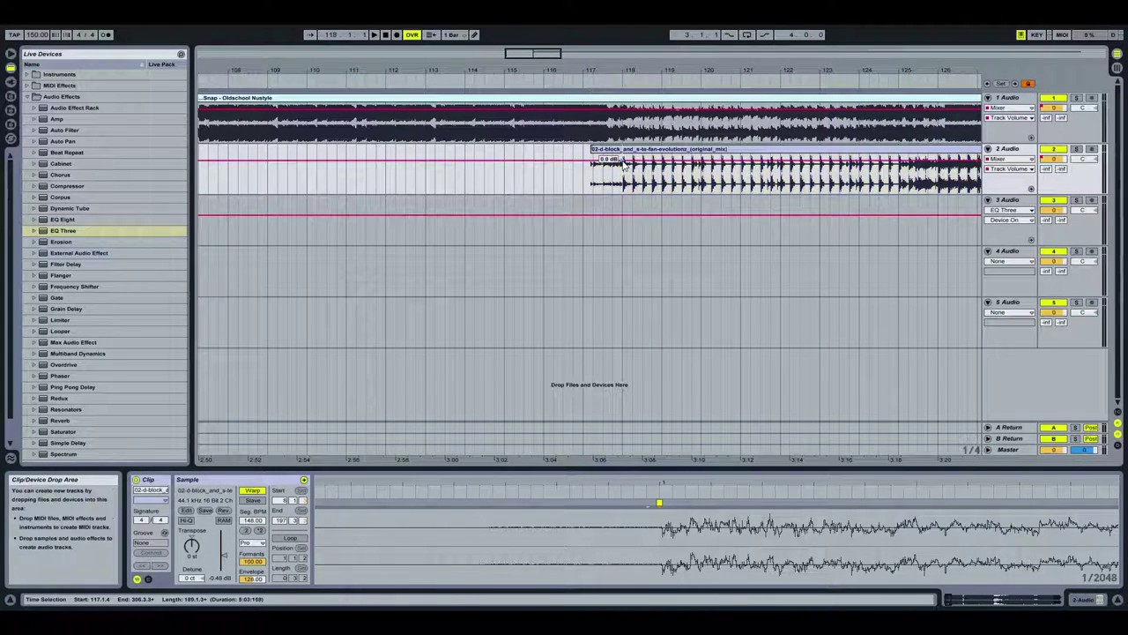
left_click_drag(624, 165, 624, 170)
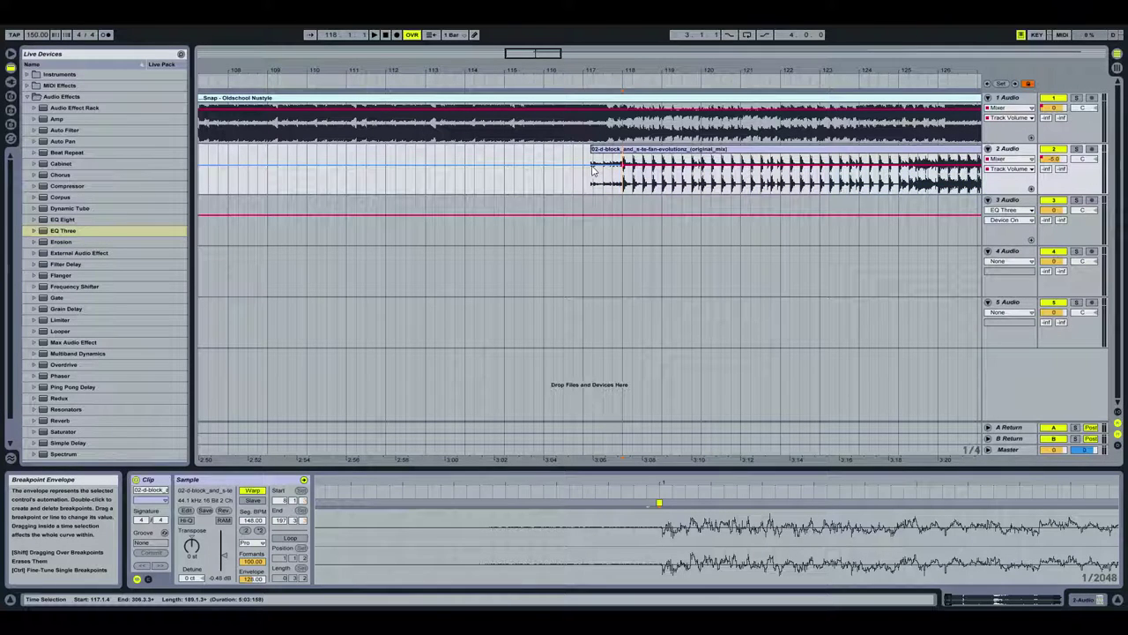
left_click_drag(592, 170, 553, 192)
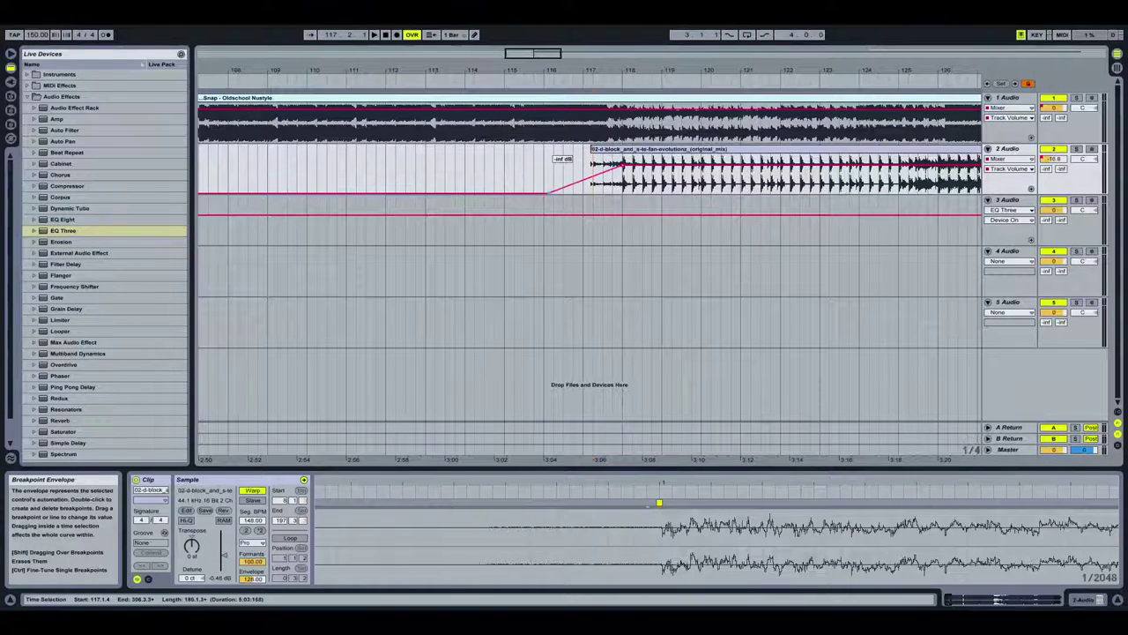
Play from around bar 116 to check the second song's volume fade-in
left_click_drag(609, 75, 428, 69)
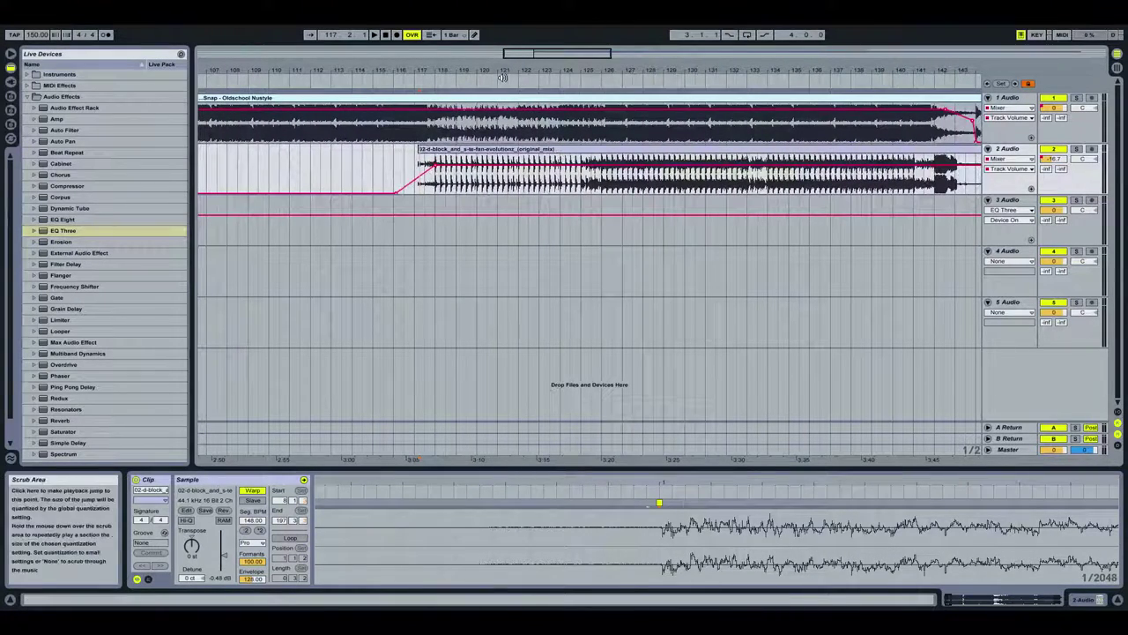
left_click_drag(604, 68, 594, 73)
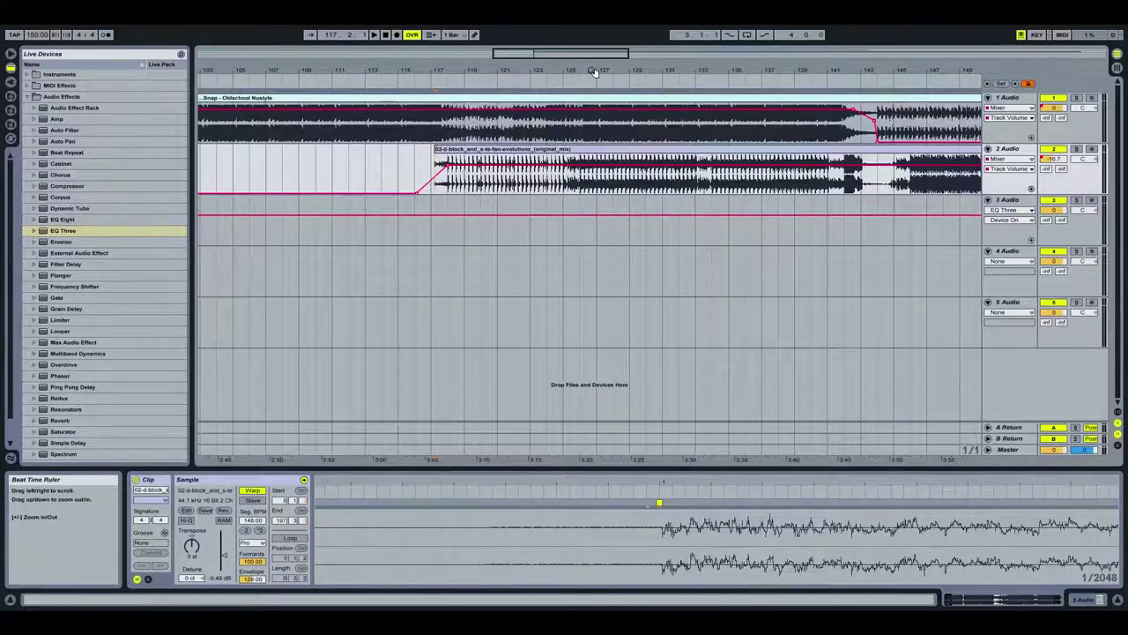
left_click(446, 168)
left_click(447, 165)
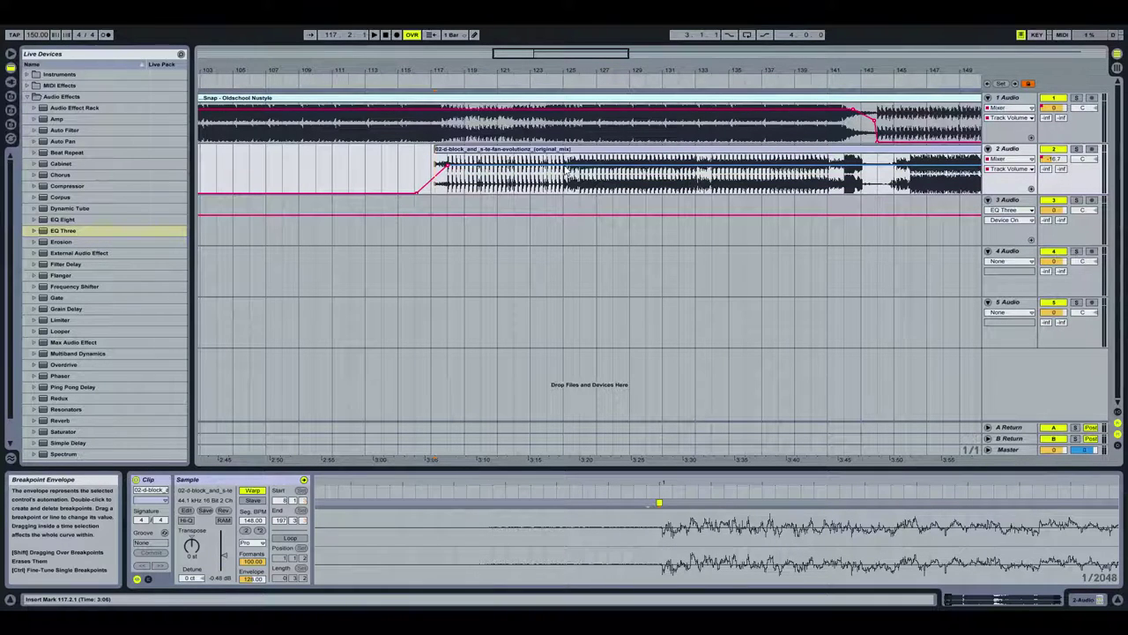
left_click_drag(562, 71, 569, 73)
left_click(337, 85)
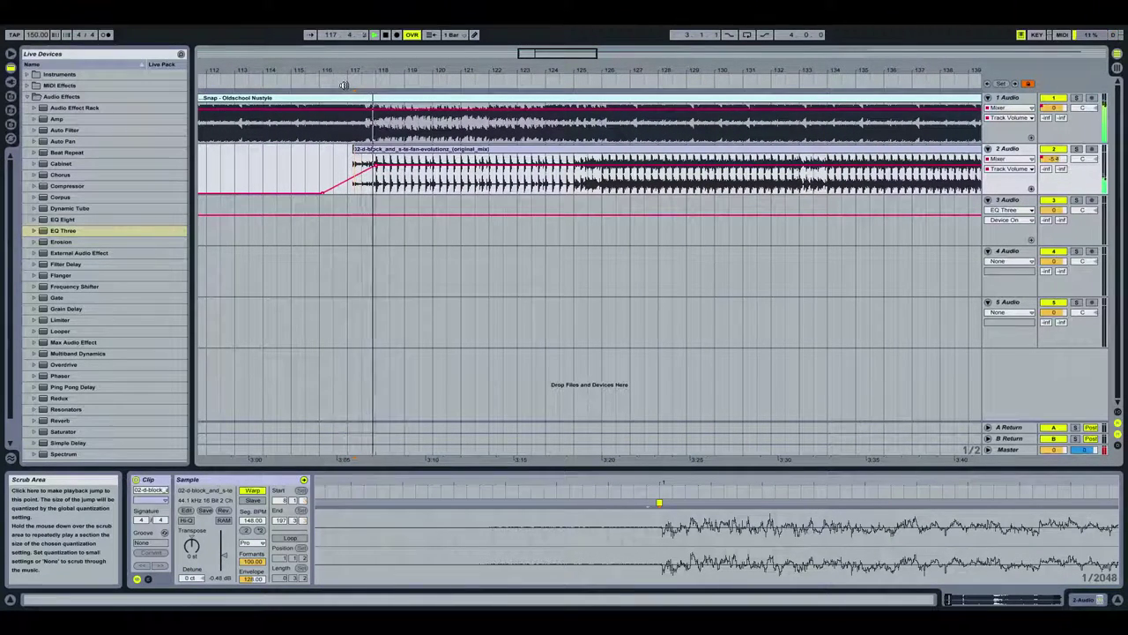
left_click(388, 36)
Play both songs from around bars 125 and 132, soloing the 2 Audio track to hear its break near bar 133
left_click_drag(685, 70, 499, 70)
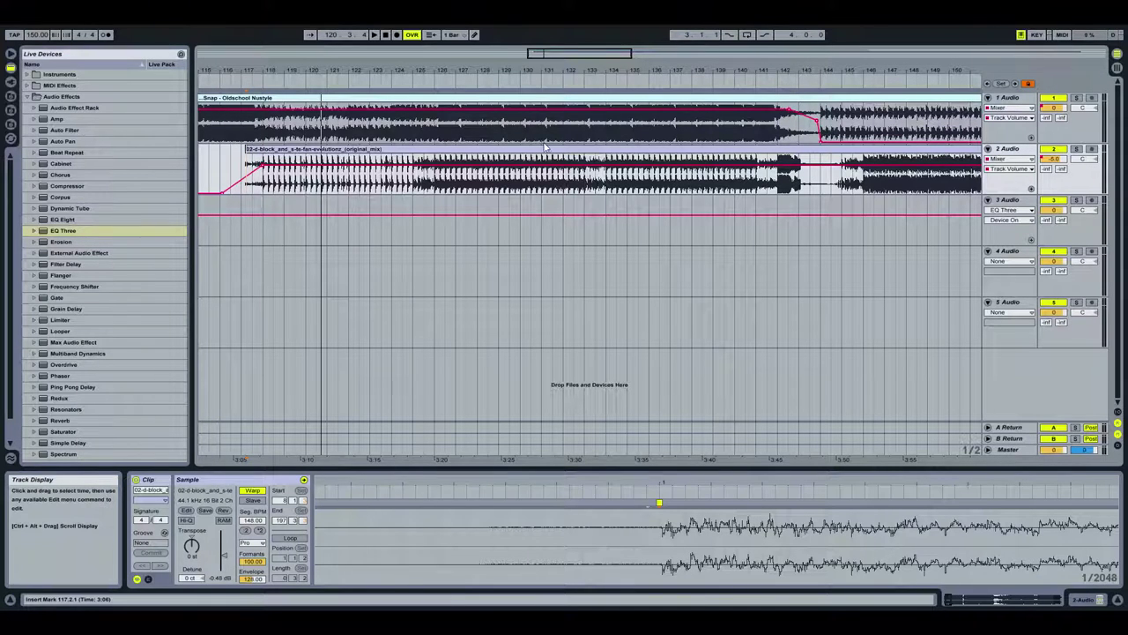
left_click(413, 77)
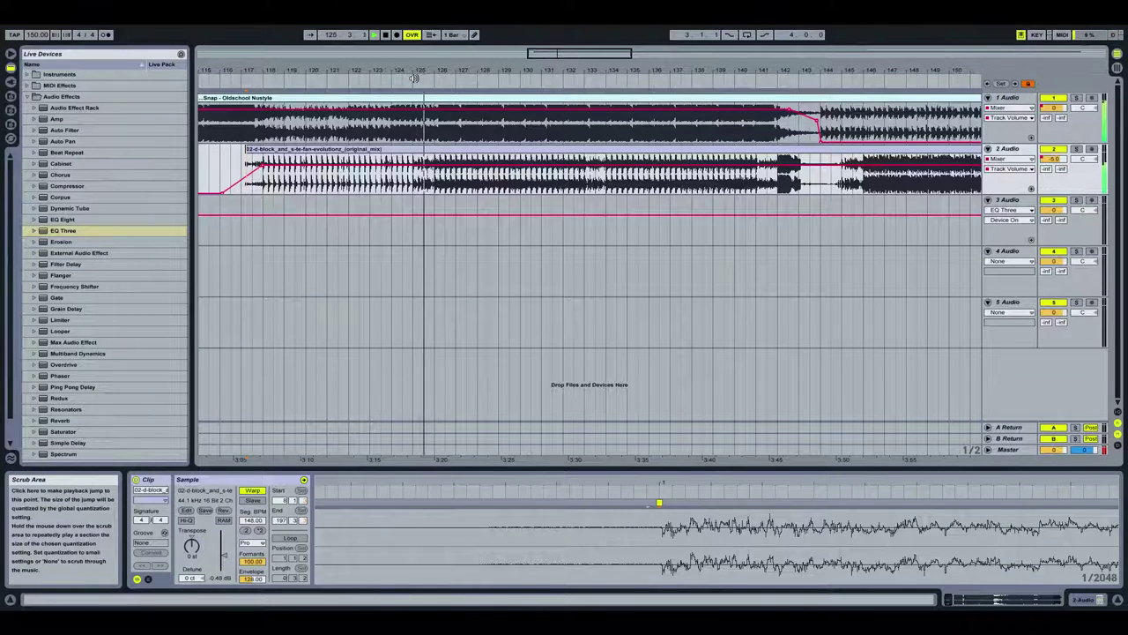
left_click(598, 88)
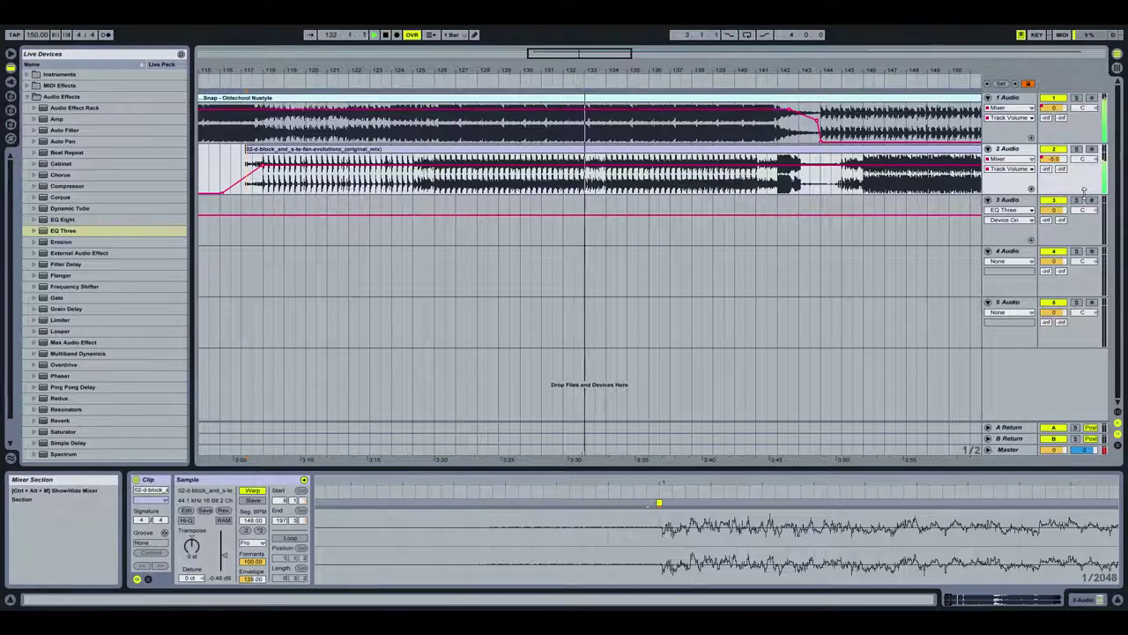
left_click(1077, 200)
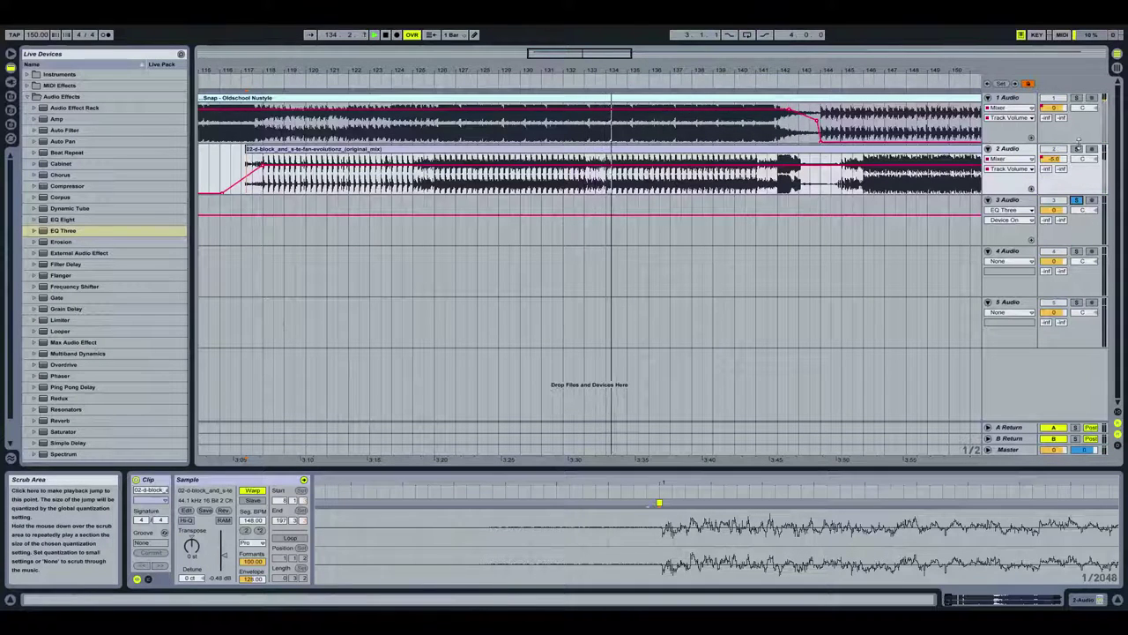
left_click(571, 107)
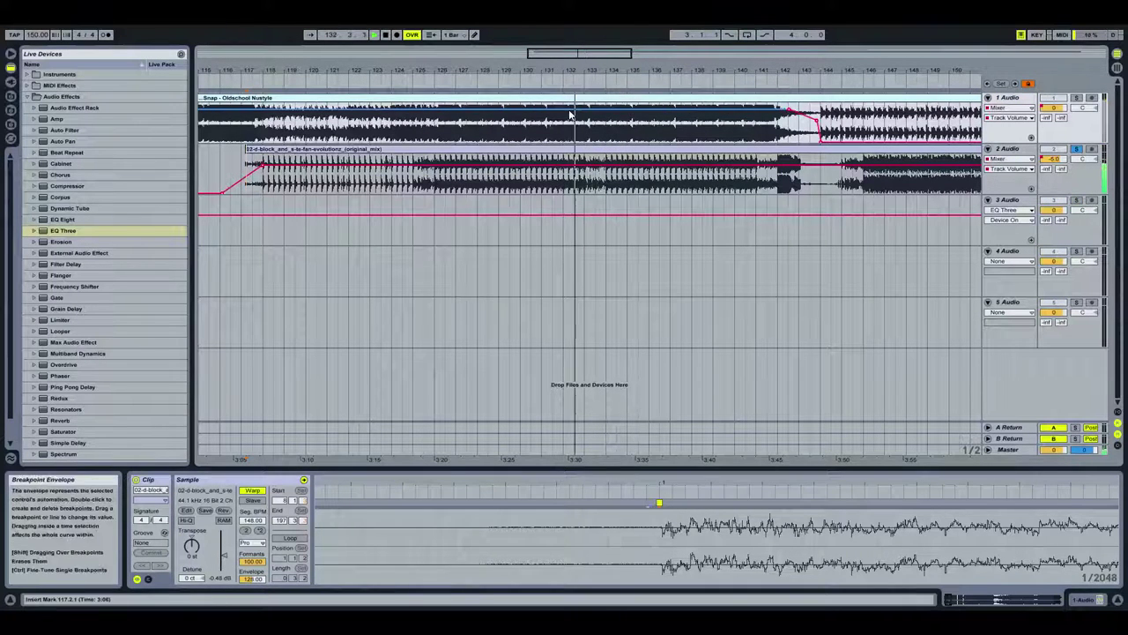
left_click(386, 37)
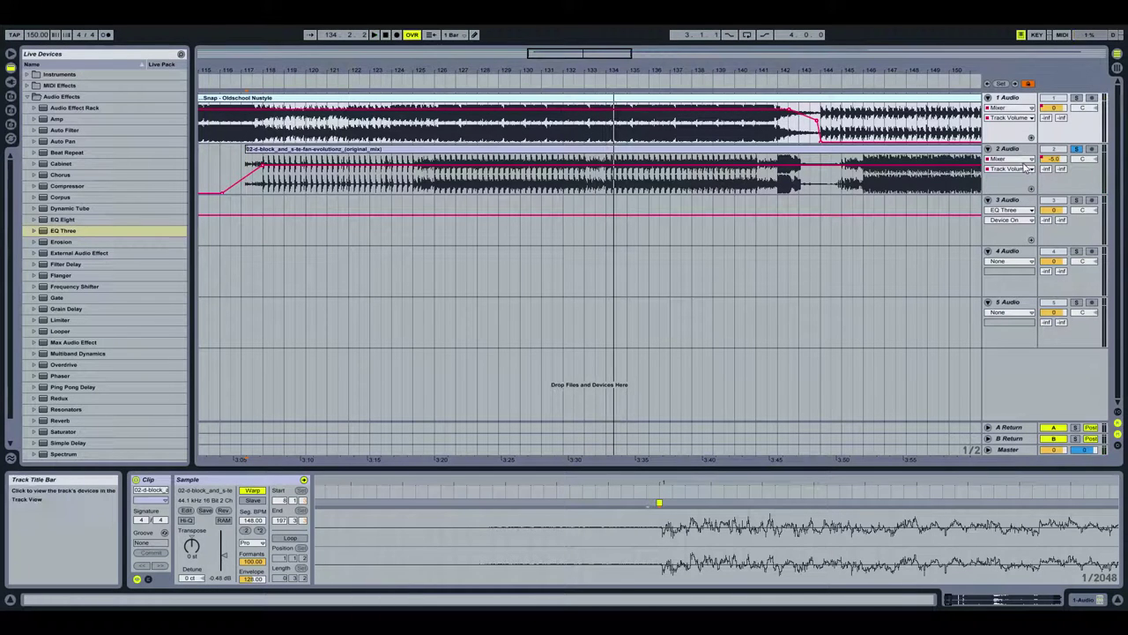
Add a Track Volume breakpoint on 2 Audio at 133.1.1 and raise it to -1.0 dB
double_click(585, 162)
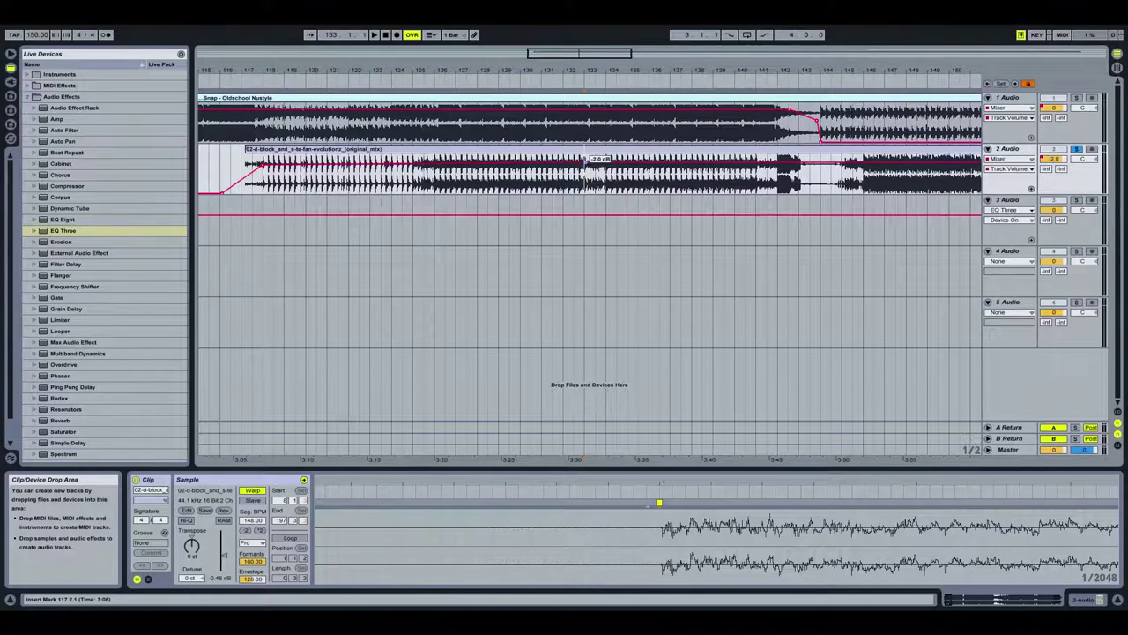
left_click(598, 174)
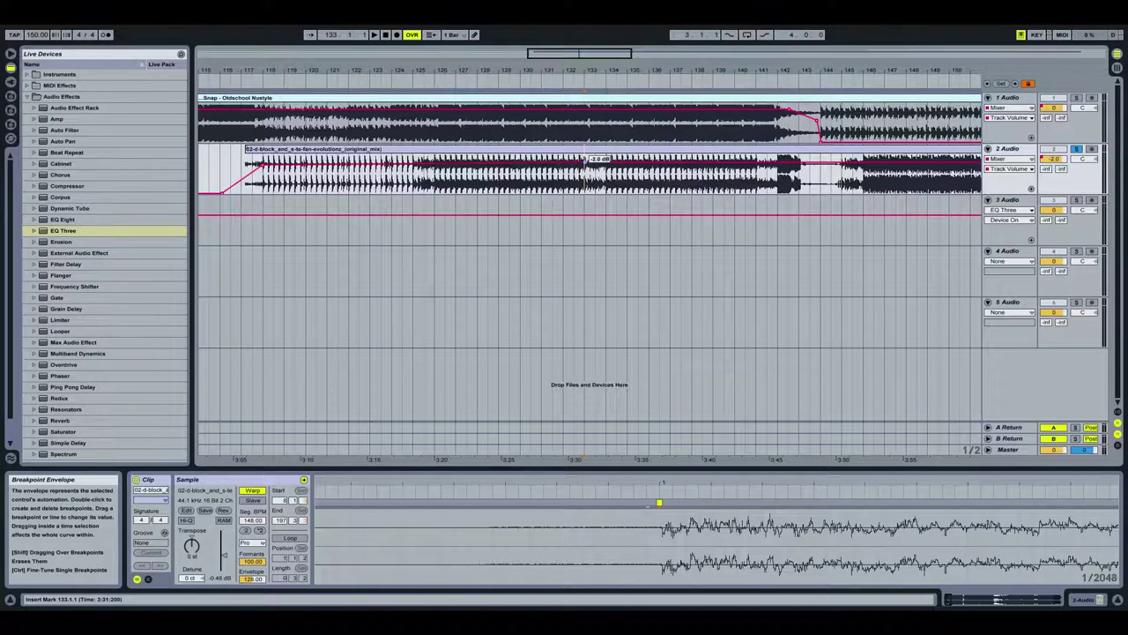
Raise the EQ Three GainLo automation on 2 Audio from about bar 133 and drop it back to the minimum at bar 134
left_click(1009, 159)
left_click(1016, 184)
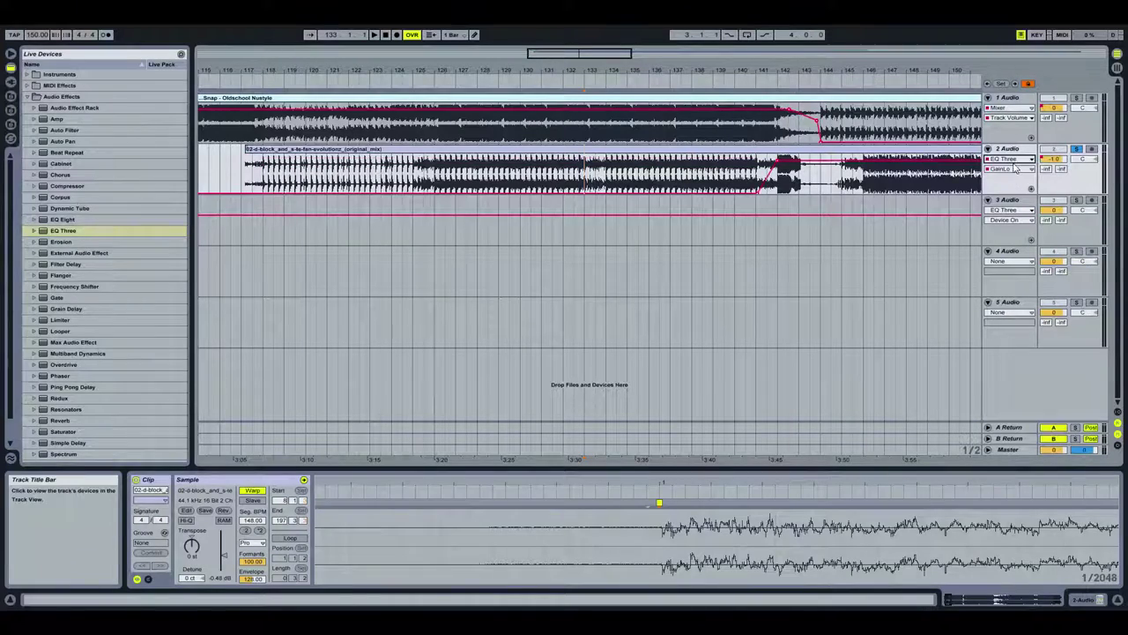
left_click_drag(585, 70, 579, 172)
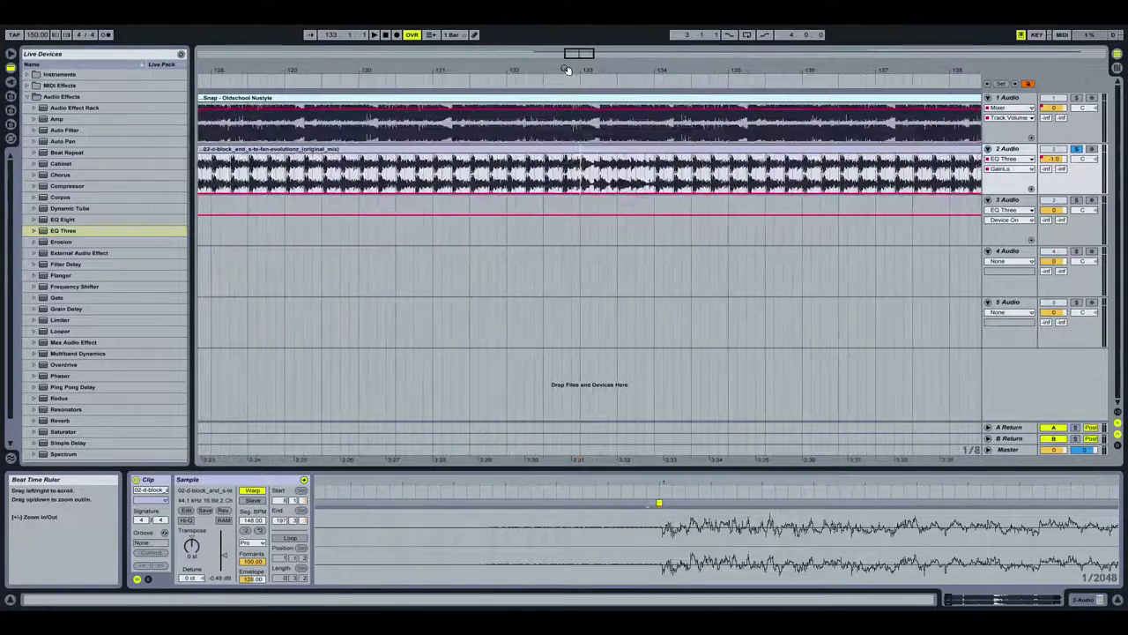
double_click(581, 196)
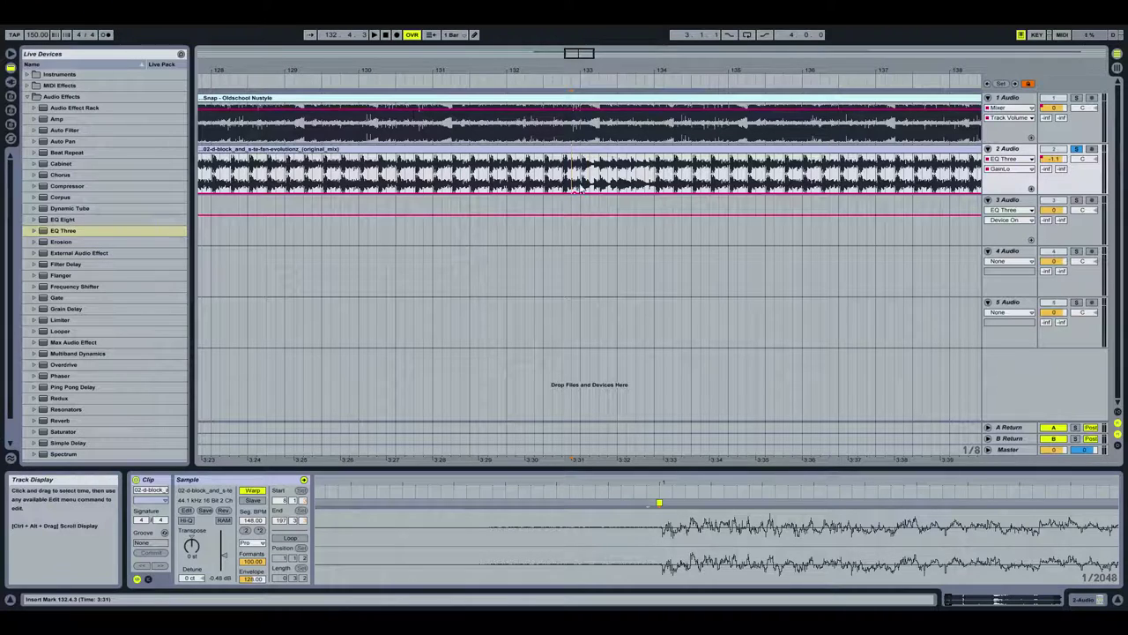
left_click_drag(580, 191, 580, 165)
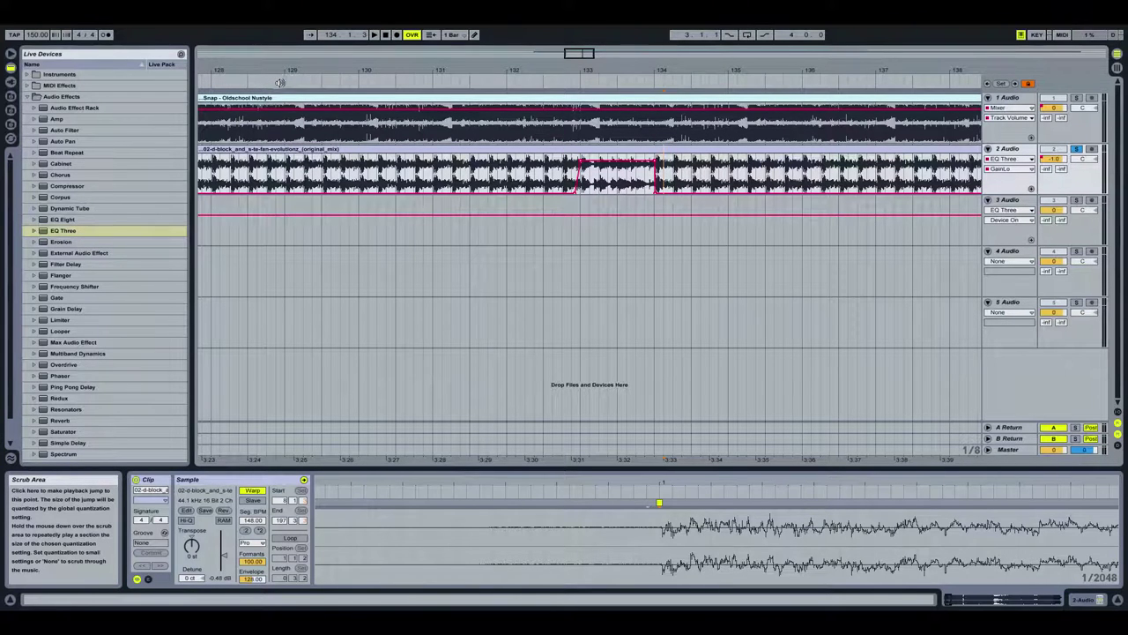
Turn off solo on 2 Audio and play both songs from around bars 129 and 132 to check the one-bar bass lift
left_click(283, 83)
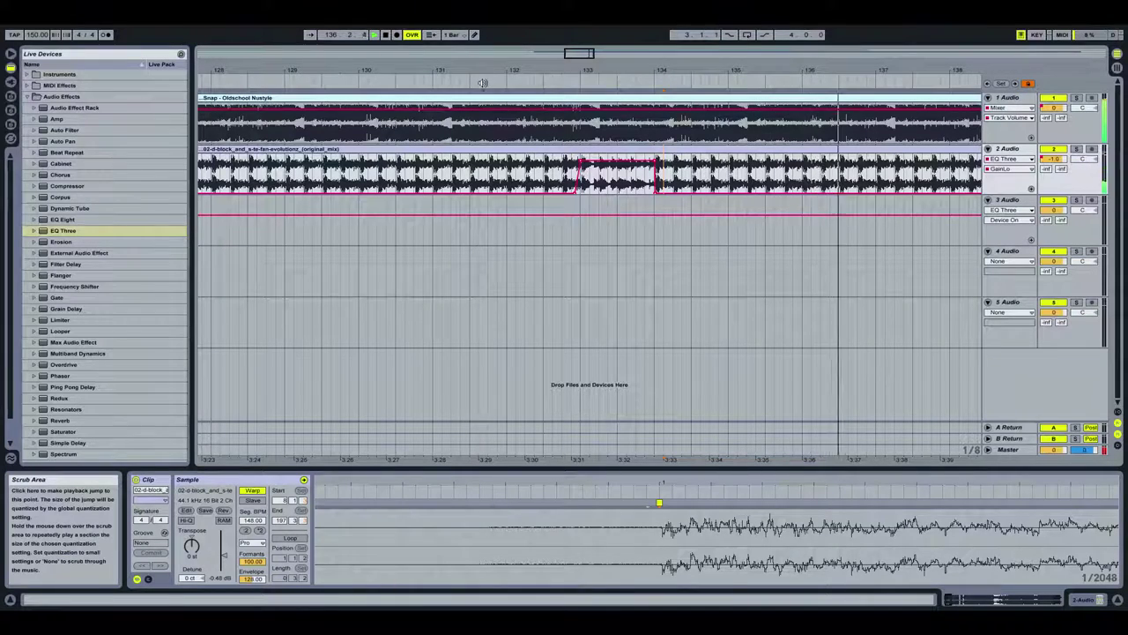
left_click(547, 81)
left_click_drag(562, 71, 548, 33)
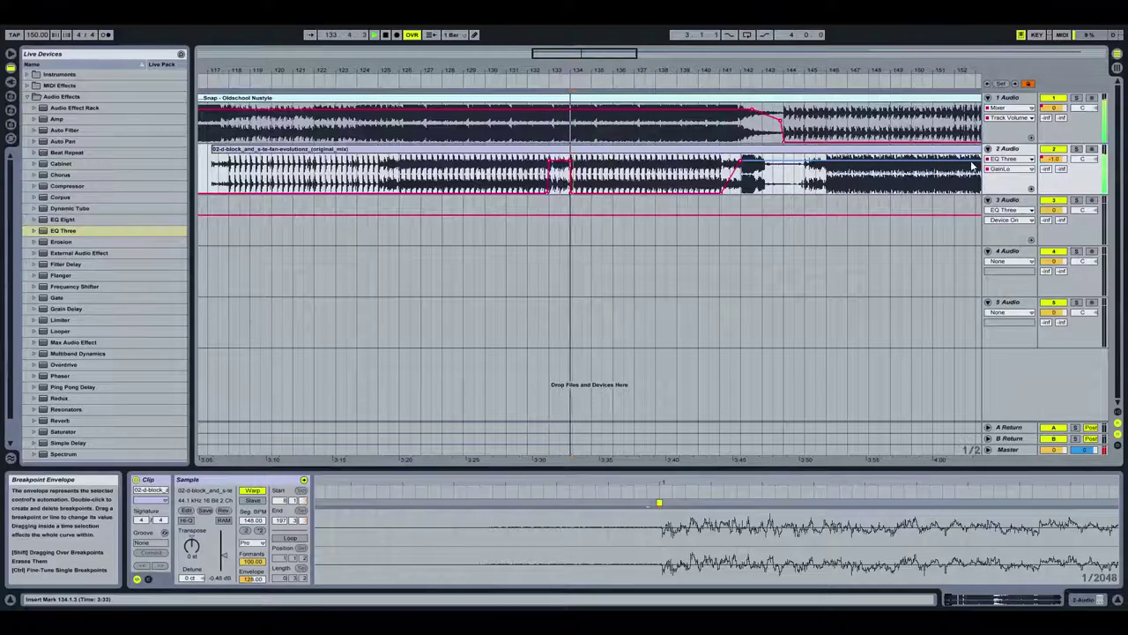
Show the Track Volume automation on 2 Audio and raise its breakpoint near bar 133 to 0 dB
key("space")
left_click(1010, 160)
left_click(997, 201)
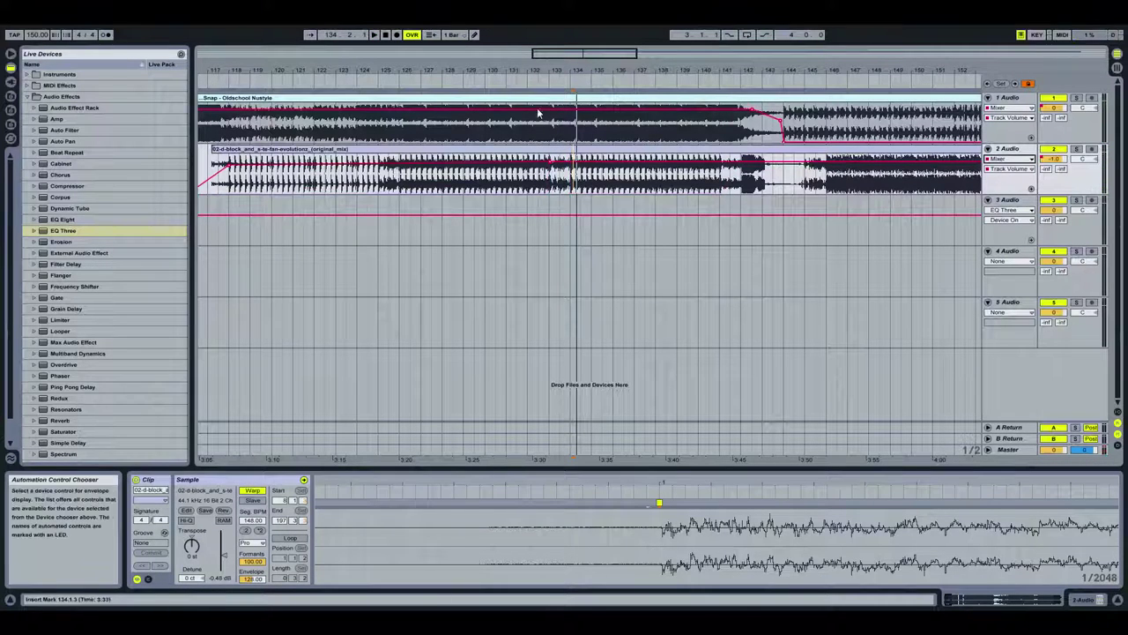
left_click_drag(552, 162, 552, 160)
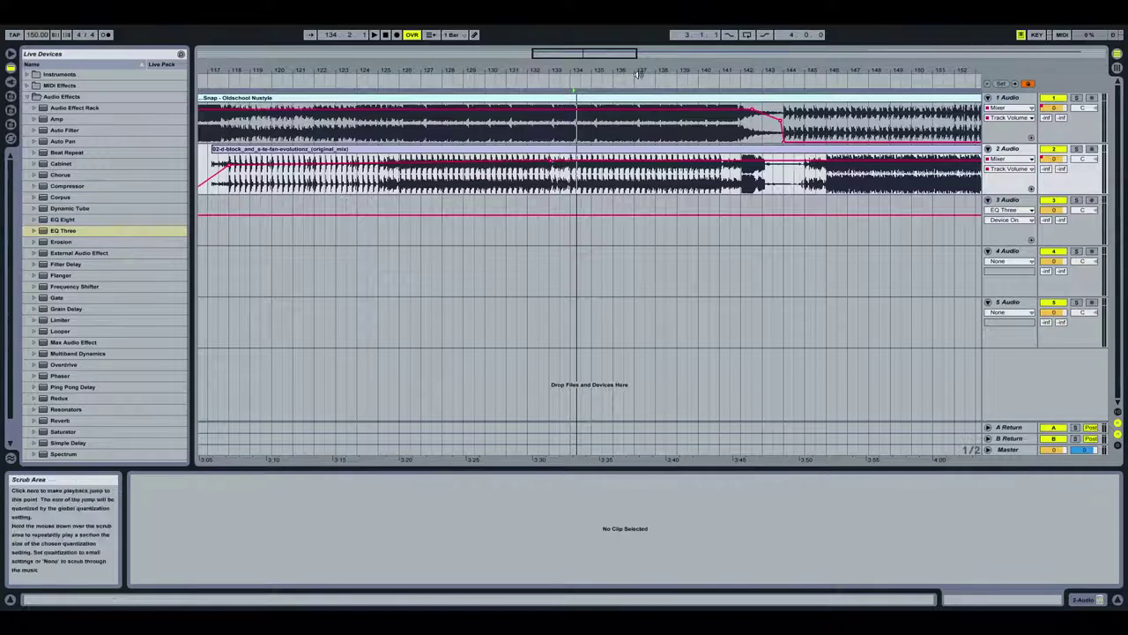
Play both songs from around bar 130 through bar 144 to check the transition, and stop playback
left_click(505, 77)
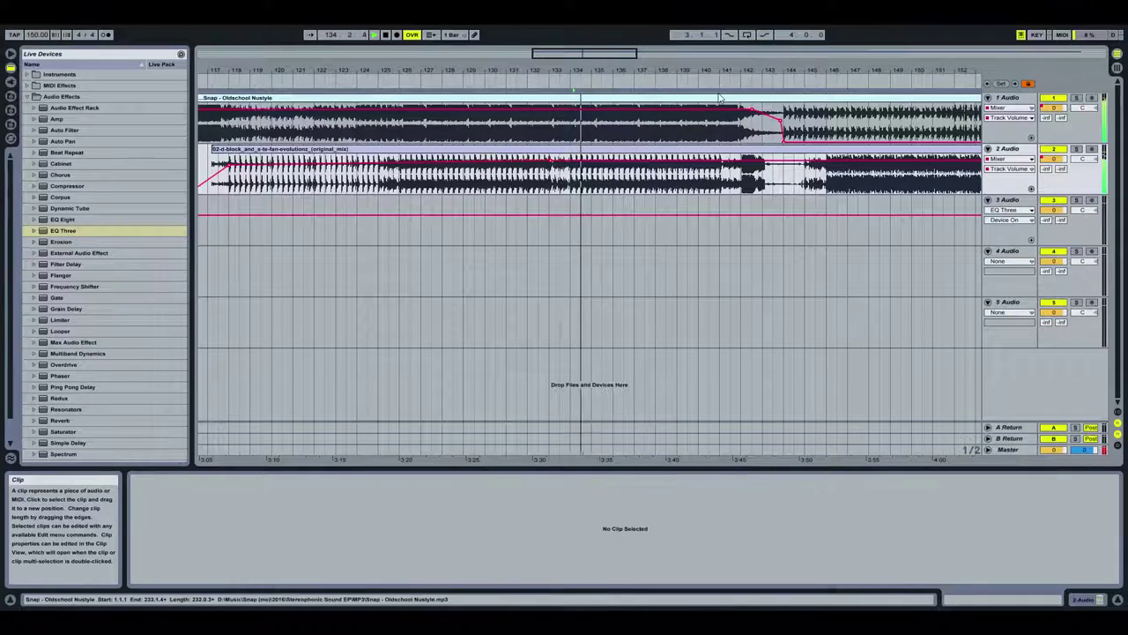
left_click_drag(707, 71, 517, 68)
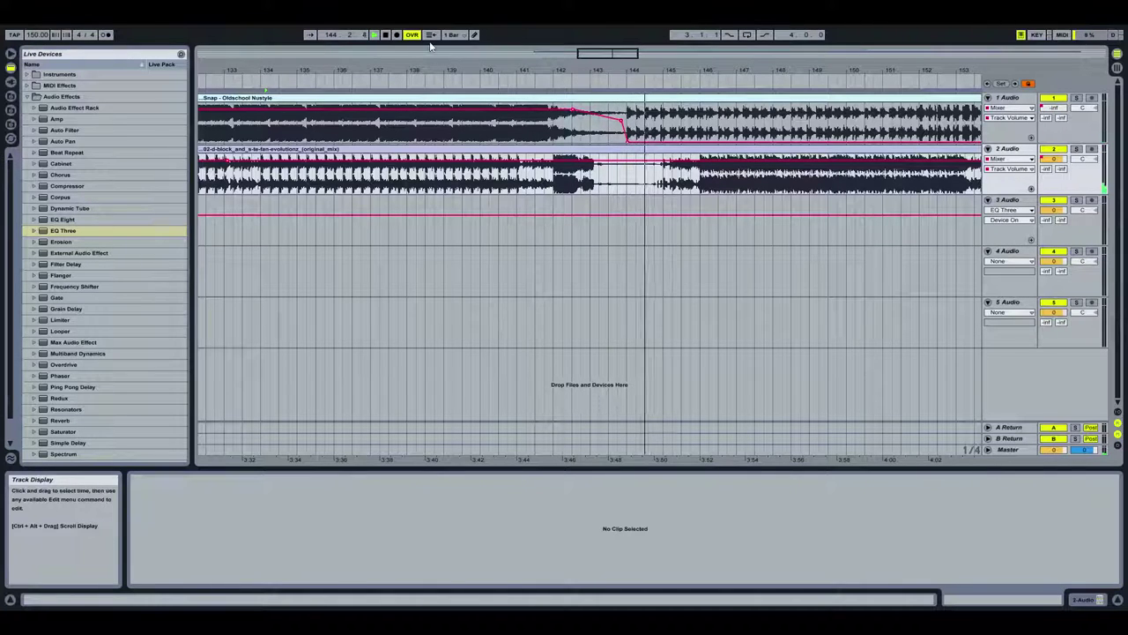
left_click(385, 36)
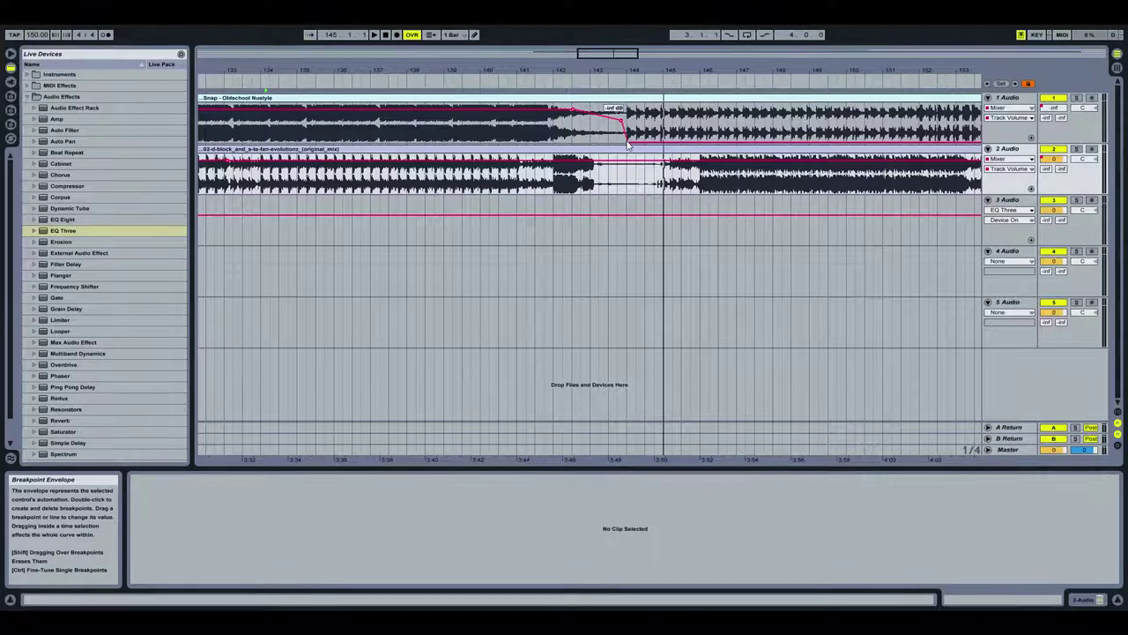
Remove the Track Volume fade-out on 1 Audio near bar 144 and solo the track to hear the song's ending around bar 224
left_click_drag(628, 143, 621, 125)
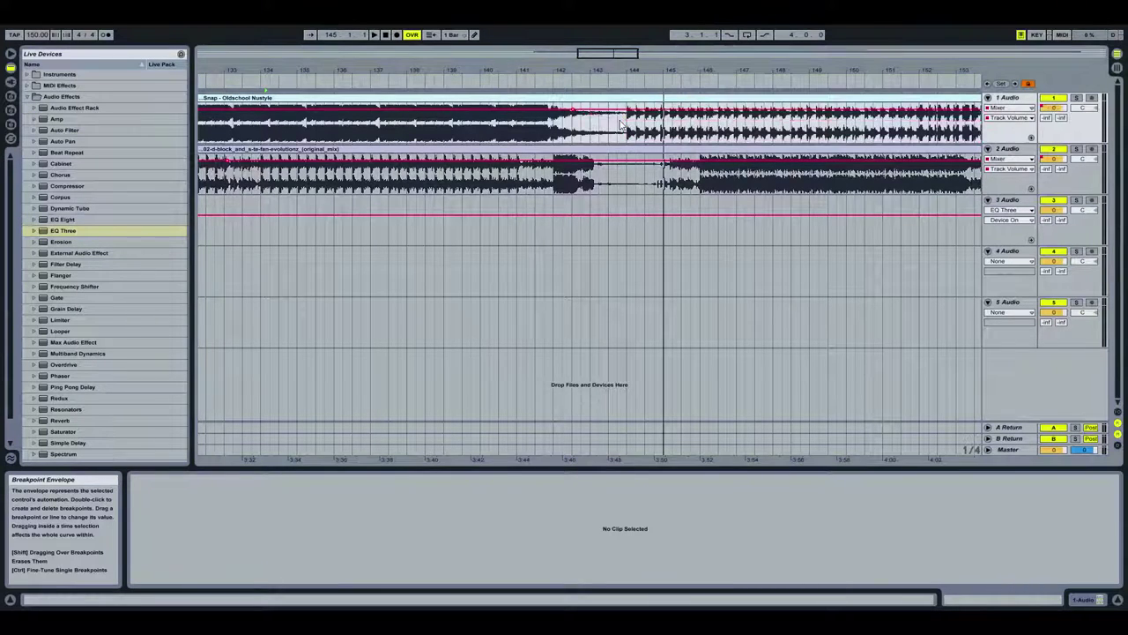
left_click_drag(776, 68, 767, 13)
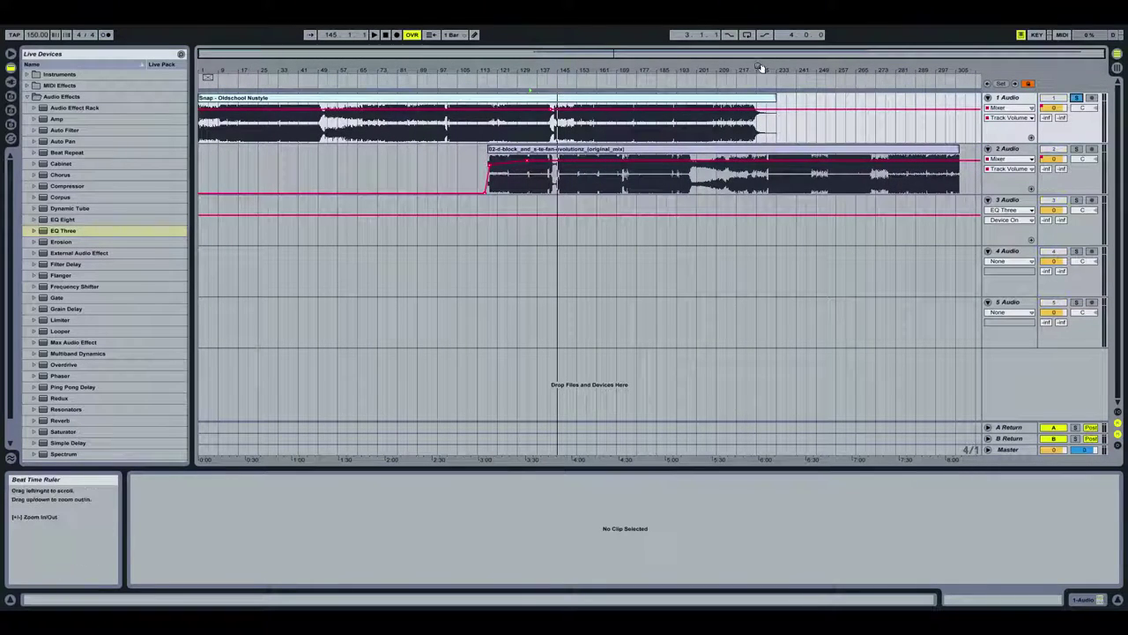
left_click_drag(755, 59, 766, 70)
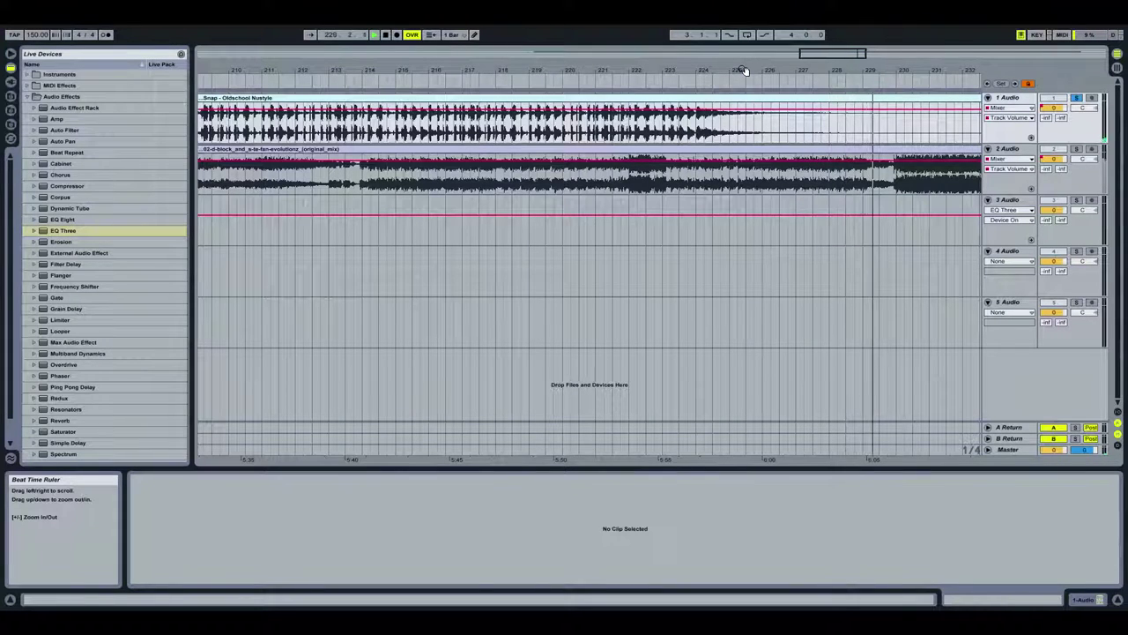
left_click_drag(746, 70, 695, 51)
left_click(386, 35)
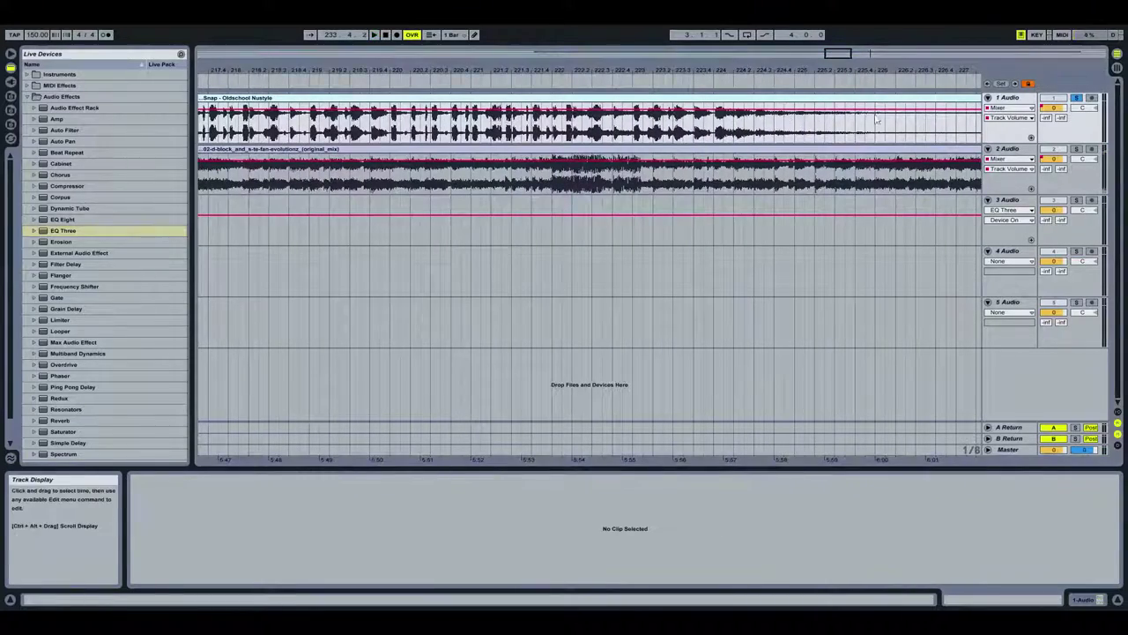
Cut the ending tail from 224.1.1 to 226.1.3 out of the Snap song on 1 Audio
left_click(719, 134)
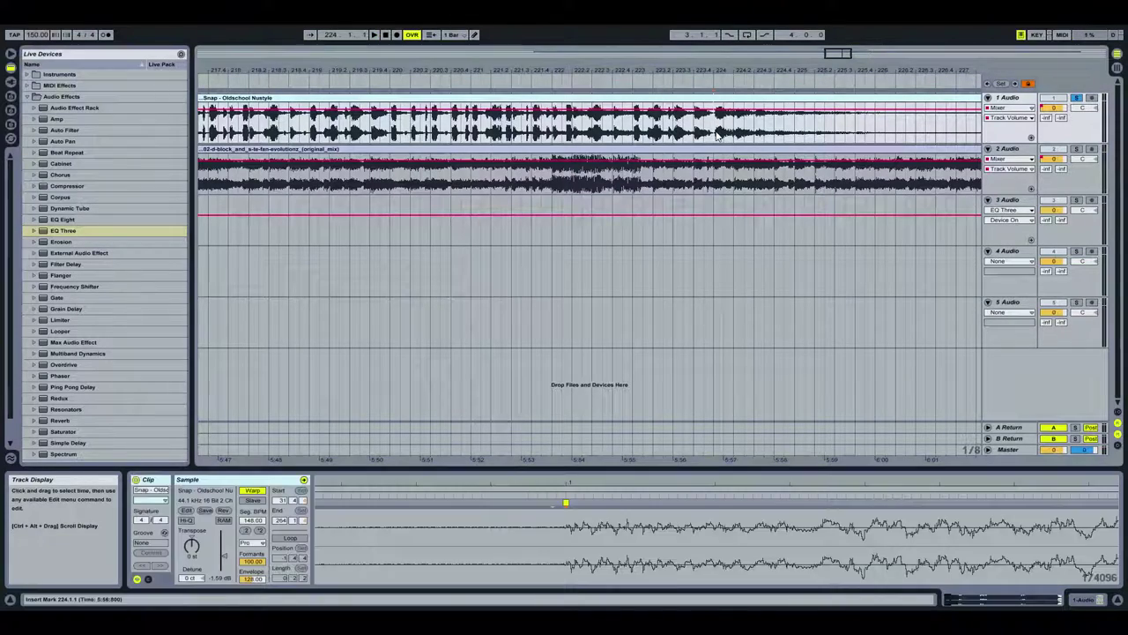
left_click_drag(738, 67, 539, 141)
key("space")
left_click(515, 131)
left_click_drag(561, 129, 974, 112)
key("Delete")
Listen to the 1 Audio break around bar 142 and paste the cut tail on 3 Audio at 142.4.3
left_click_drag(469, 74, 879, 18)
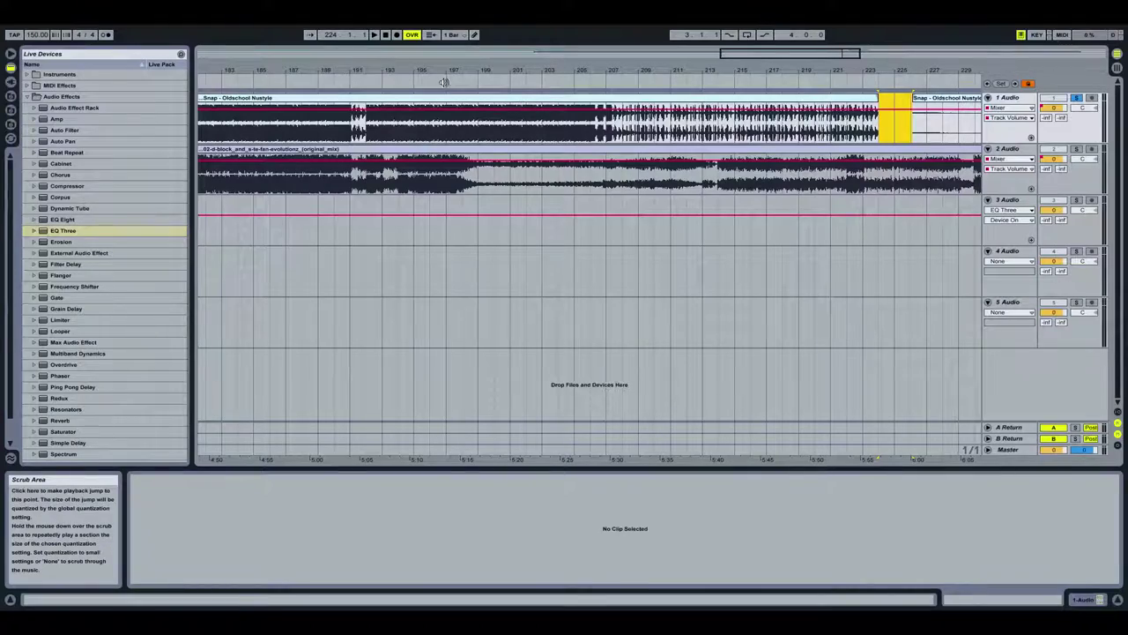
left_click_drag(444, 73, 444, 57)
left_click_drag(980, 75, 981, 71)
left_click_drag(462, 82, 461, 335)
left_click(642, 86)
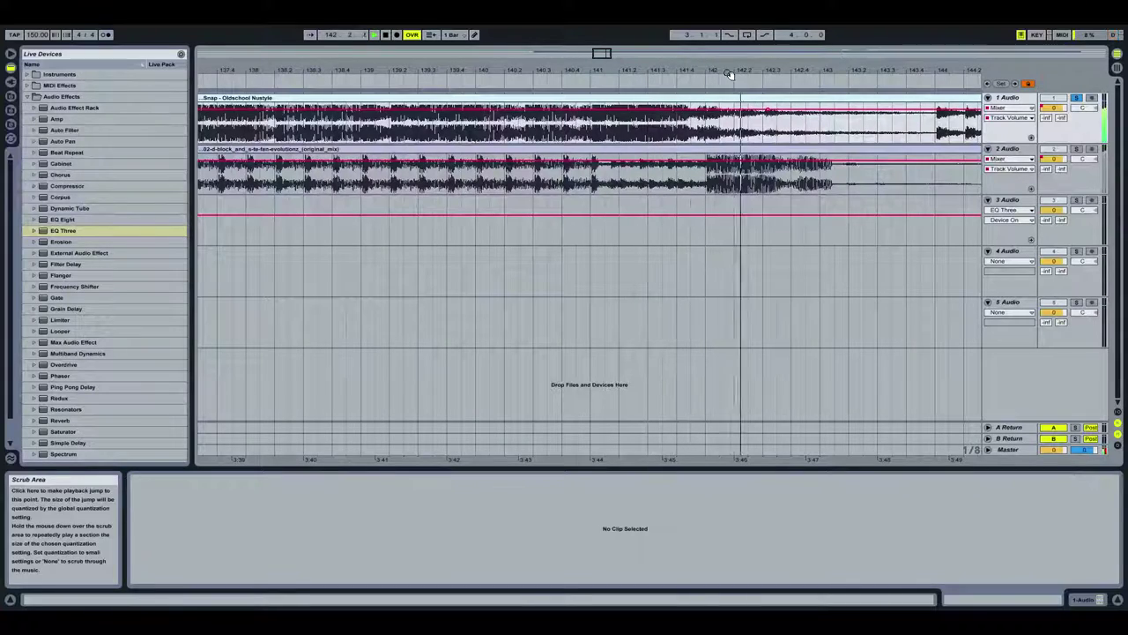
left_click_drag(730, 75, 688, 128)
left_click_drag(603, 54, 606, 54)
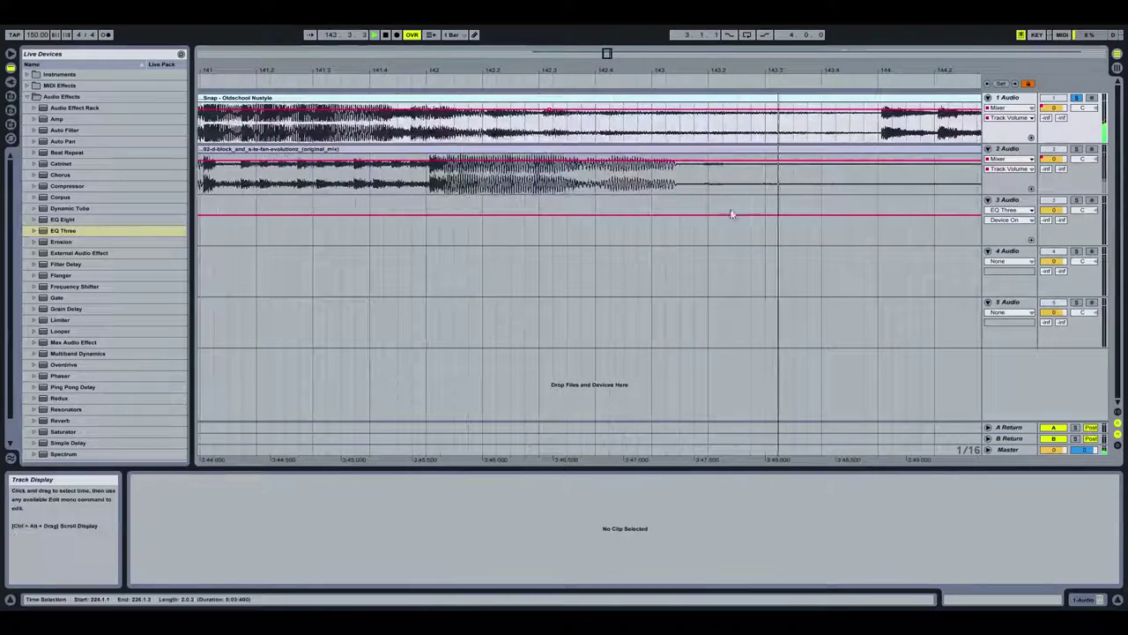
left_click(630, 231)
key("ctrl+v")
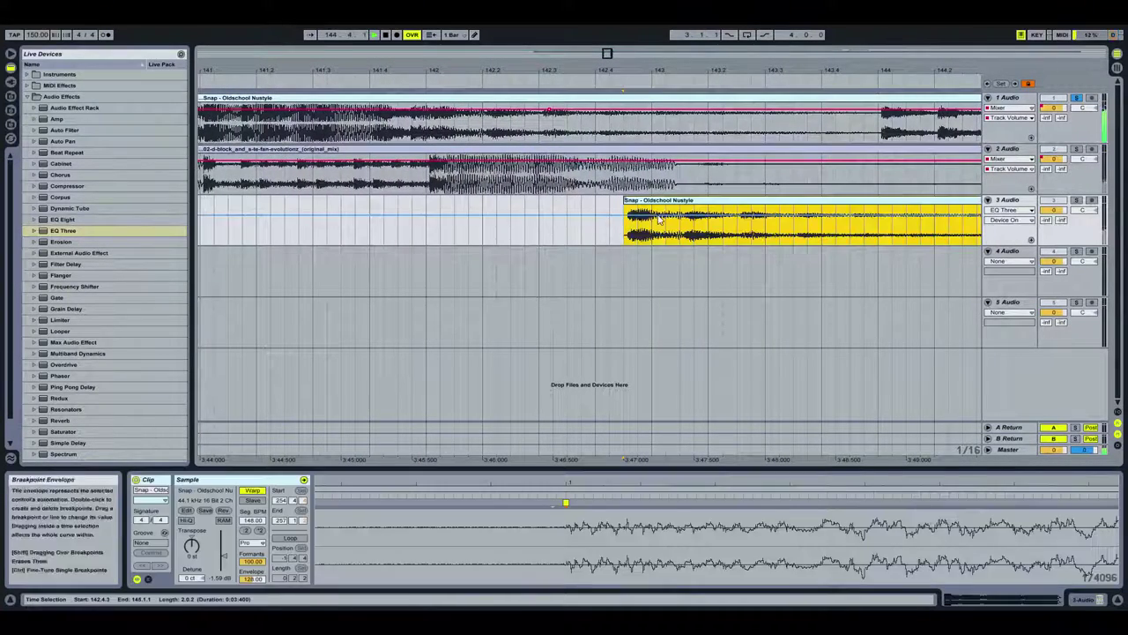
Try the pasted tail on 1 Audio at bar 142 and play across the join
left_click(381, 82)
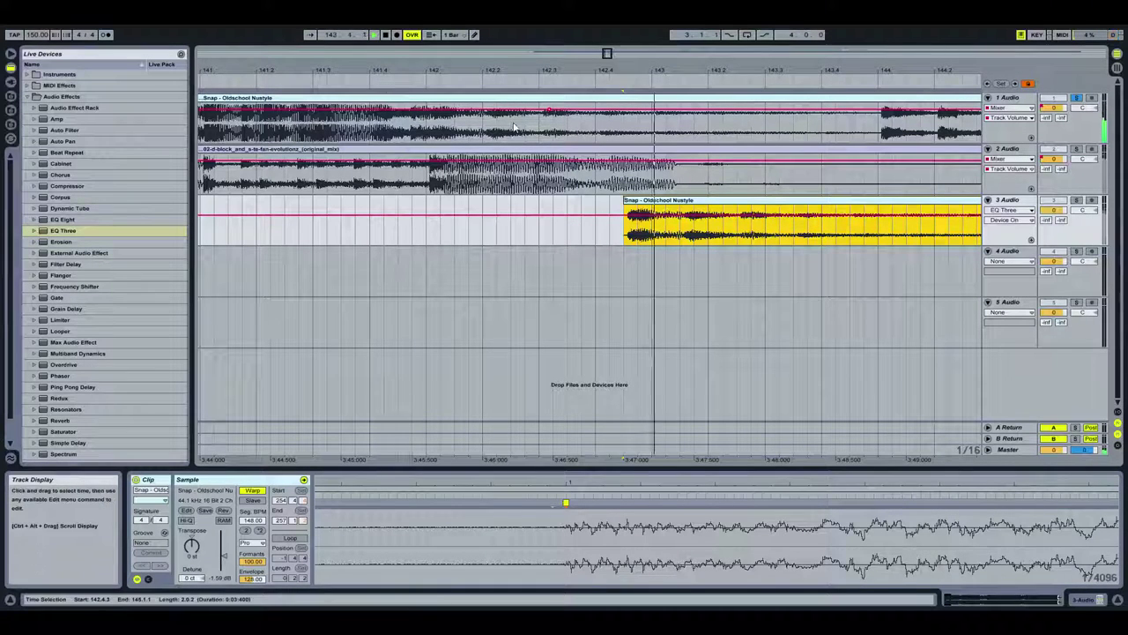
left_click(330, 83)
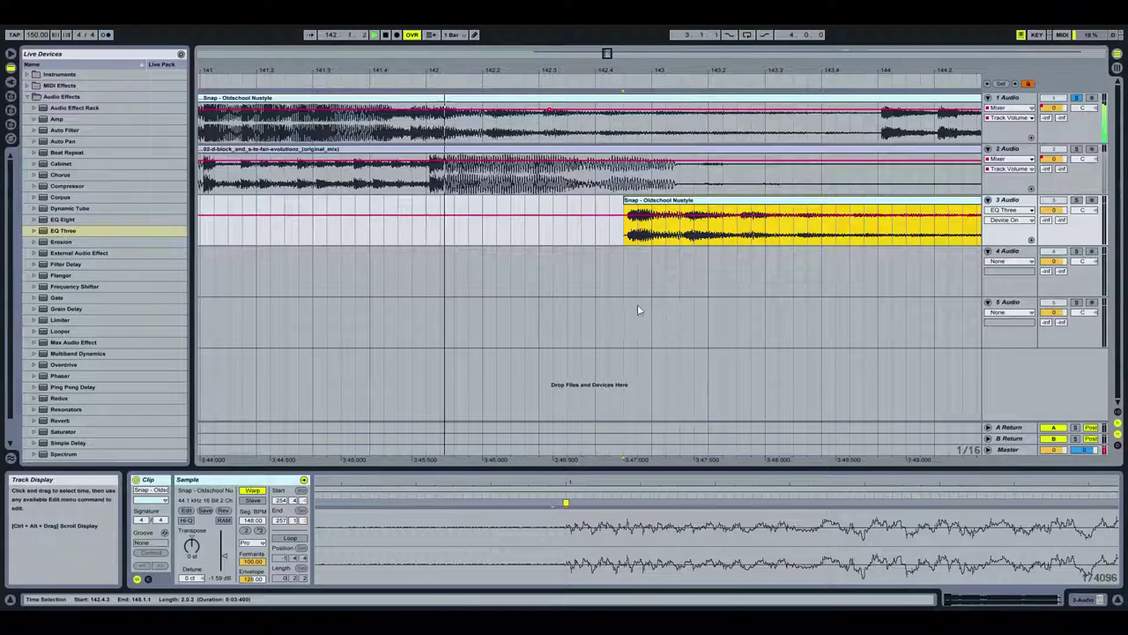
left_click(464, 120)
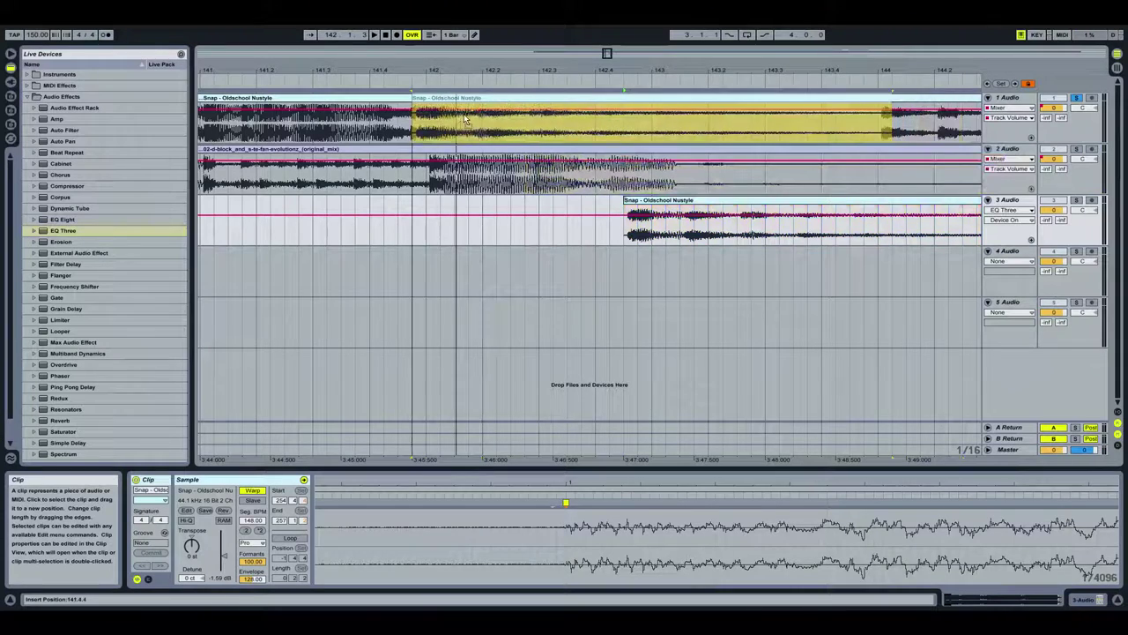
left_click_drag(464, 120, 470, 120)
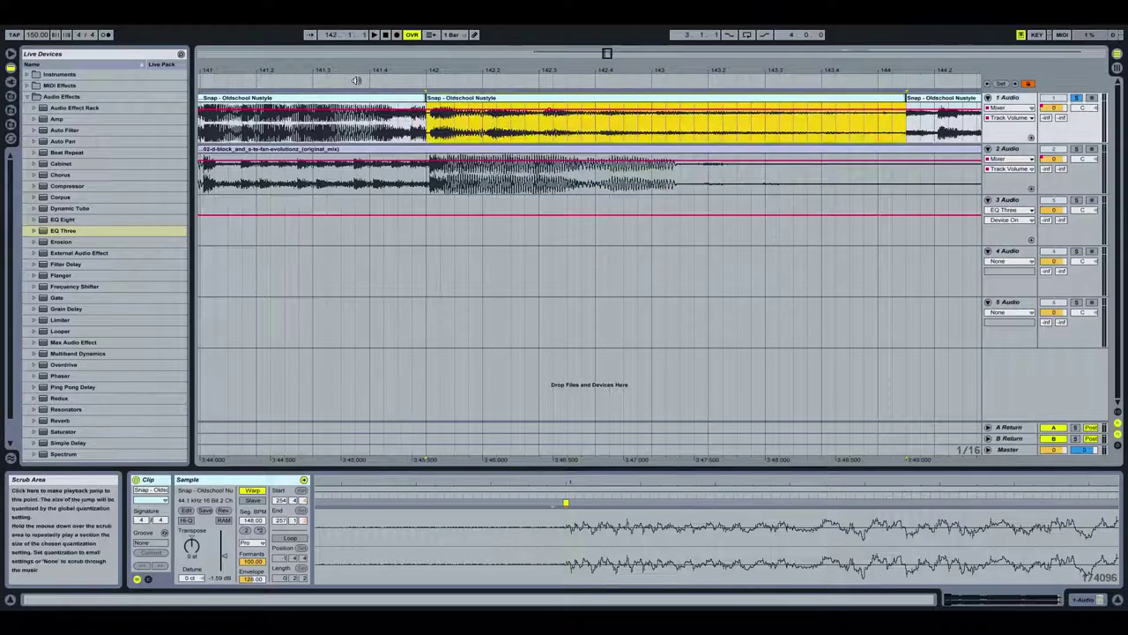
left_click(352, 81)
key("space")
Line up the tail on 3 Audio with the break at bar 142 and move it onto 1 Audio over the original section
left_click_drag(428, 70, 469, 201)
left_click_drag(422, 98, 981, 98)
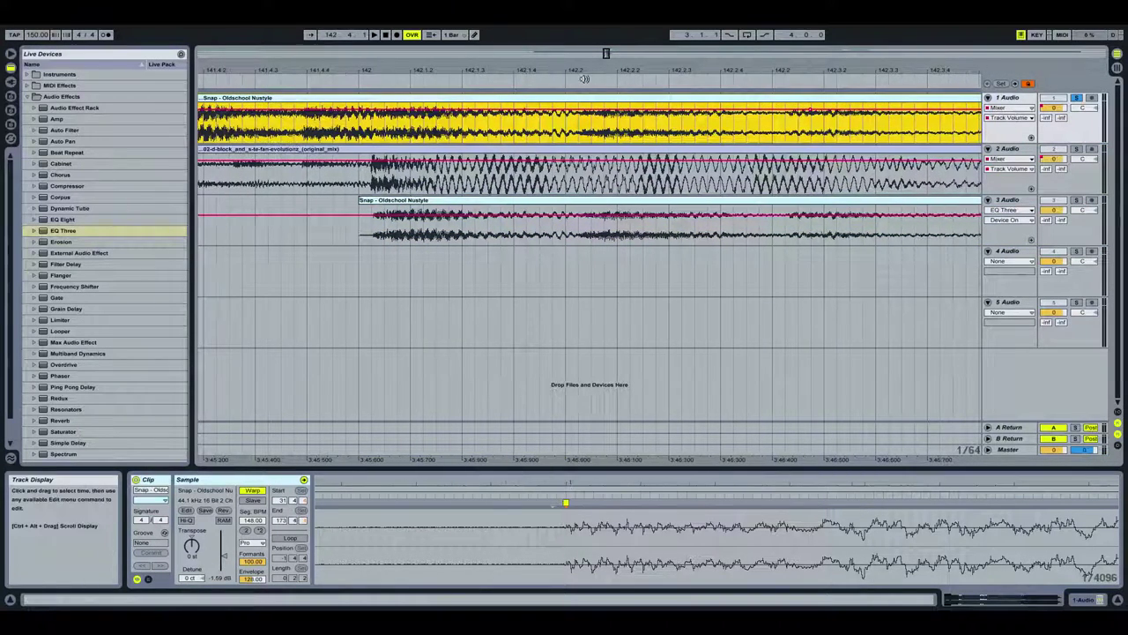
mouse_move(562, 71)
left_mouse_down()
mouse_move(562, 88)
mouse_move(563, 54)
left_mouse_up()
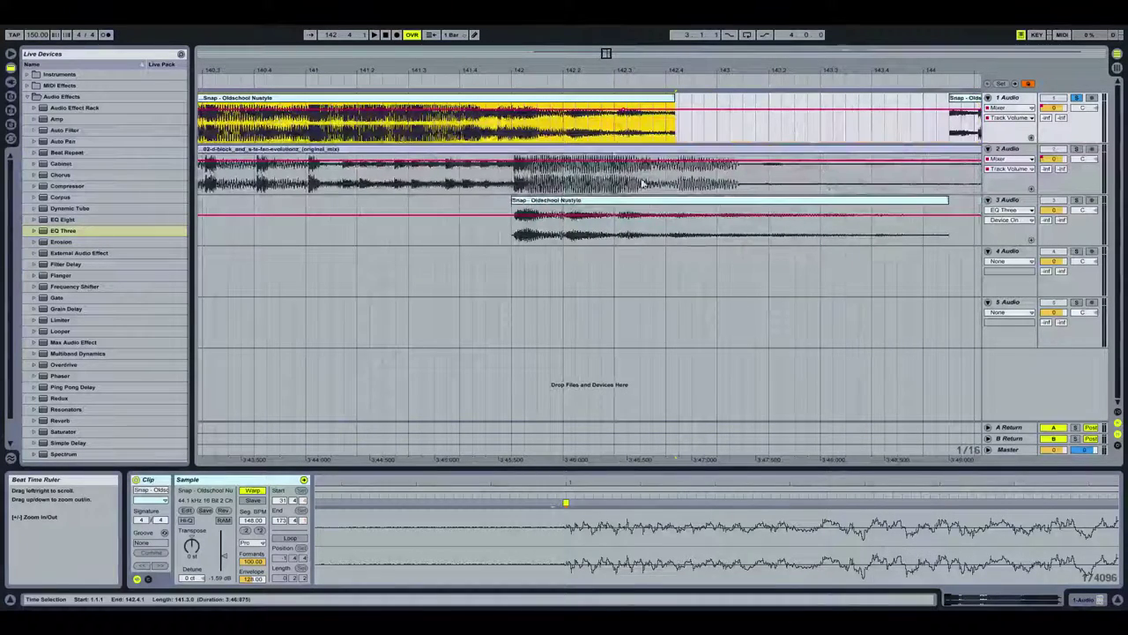
left_click(544, 204)
left_click_drag(544, 208, 543, 112)
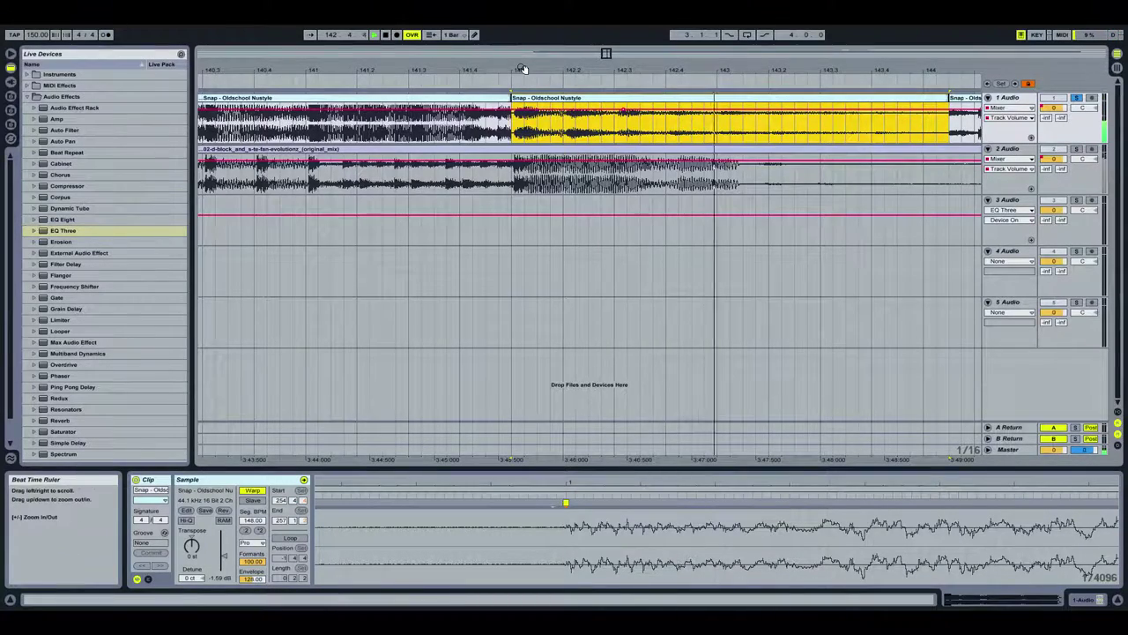
Play across the new join, stop, and delete the rest of the Snap song on 1 Audio that starts at 144.1.3
left_click_drag(524, 69, 533, 91)
left_click(385, 34)
left_click(848, 100)
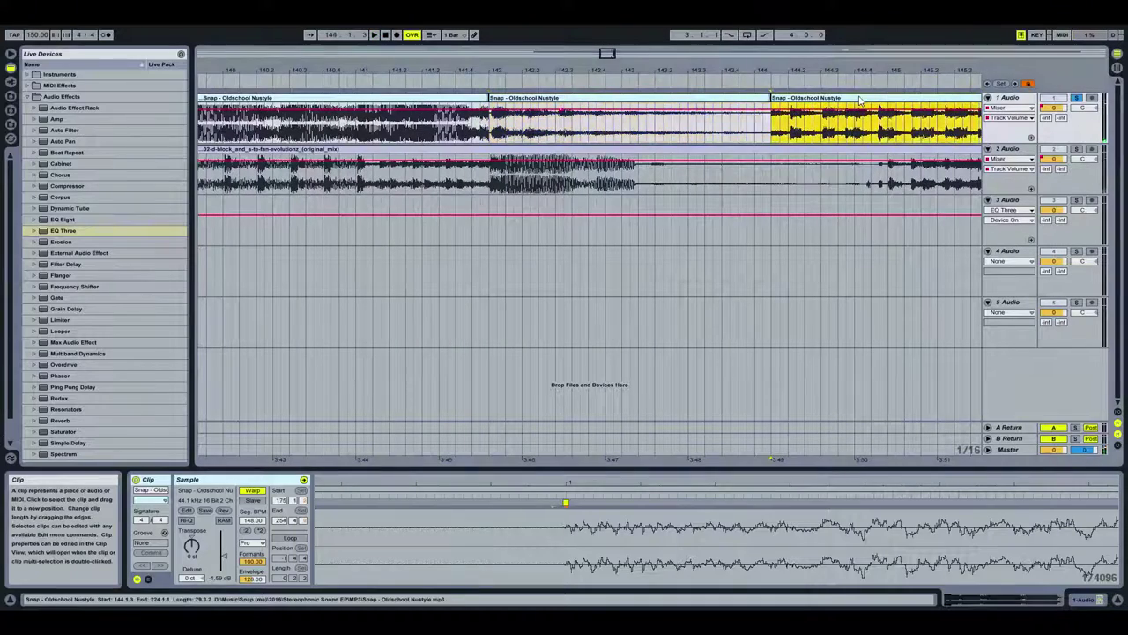
key("Delete")
Move the join between the two 1 Audio clips to 142.1.3 and extend the tail clip's end to about bar 151
left_click_drag(487, 68, 567, 97)
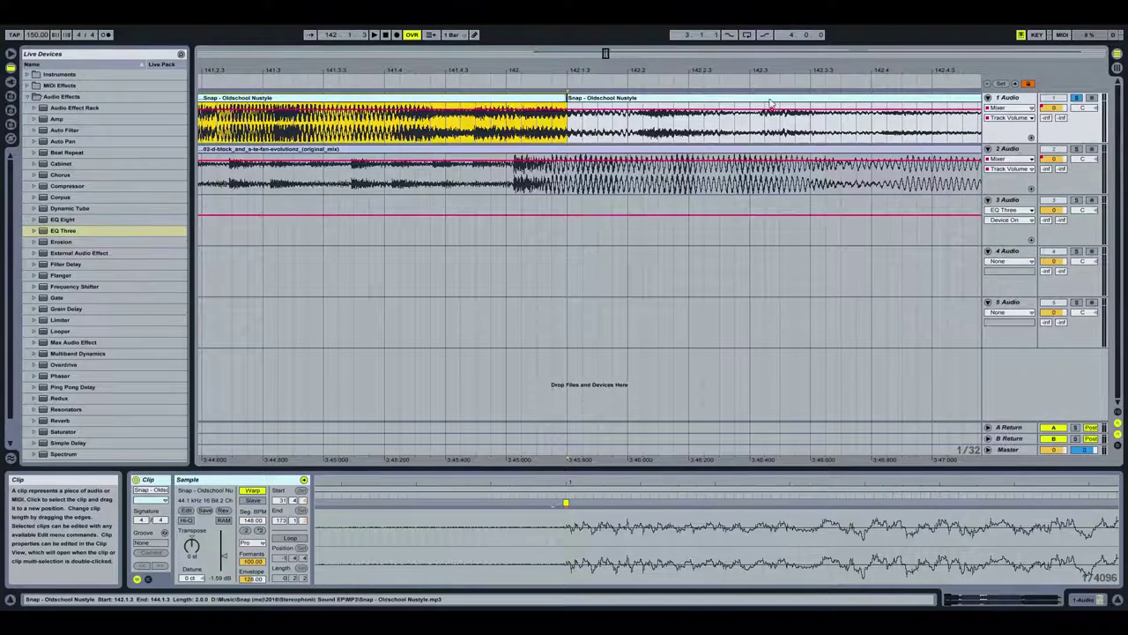
left_click_drag(654, 70, 652, 53)
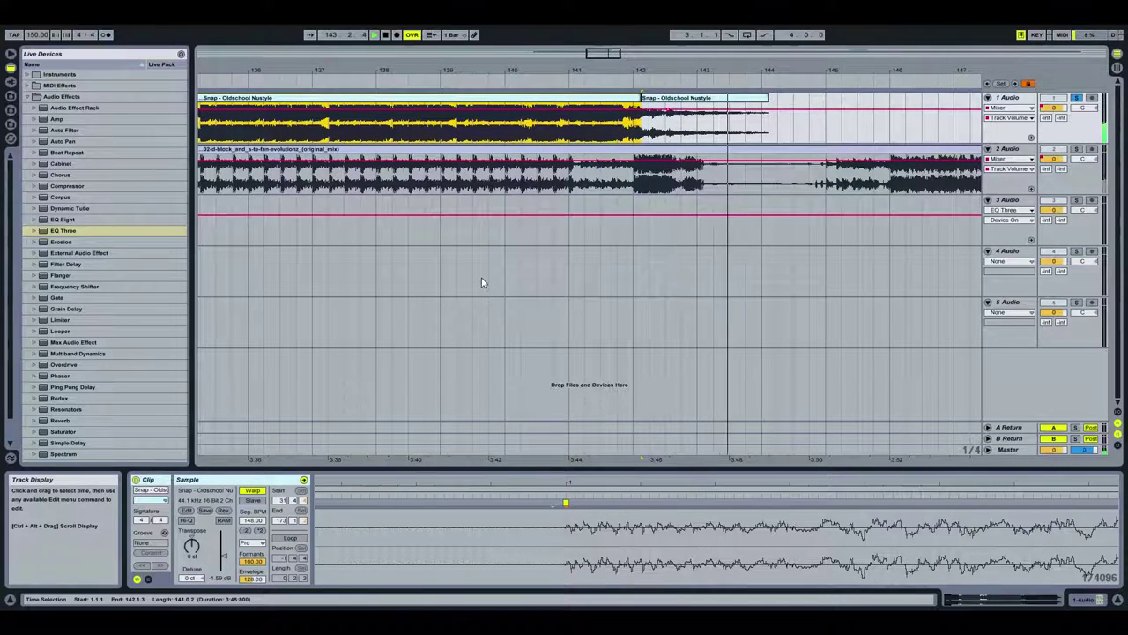
left_click_drag(767, 98, 1005, 99)
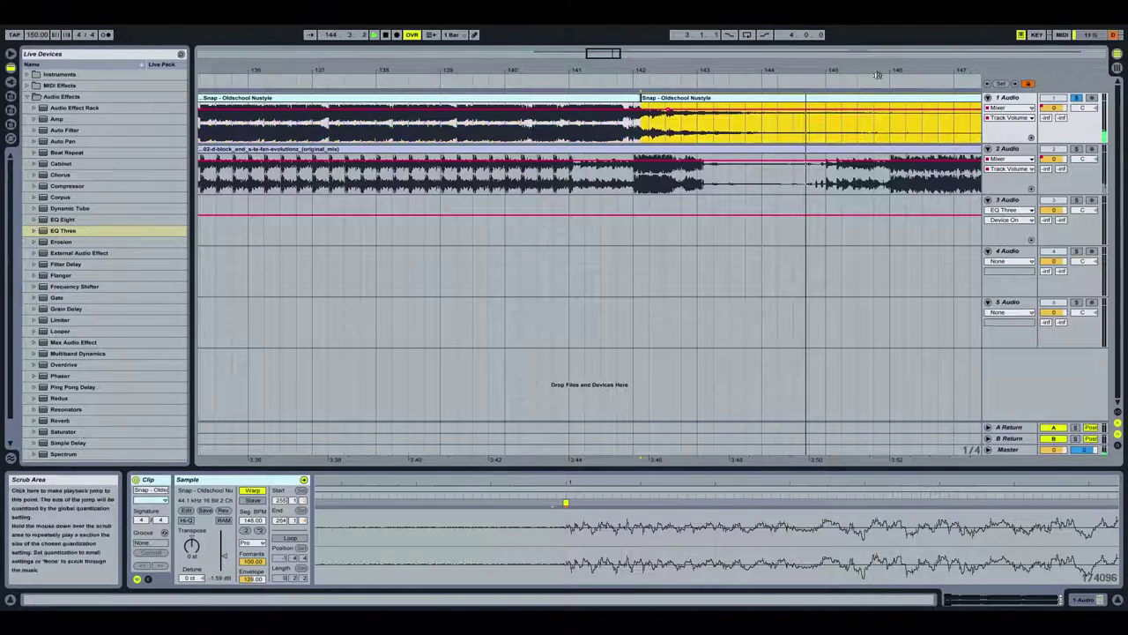
left_click_drag(880, 71, 647, 68)
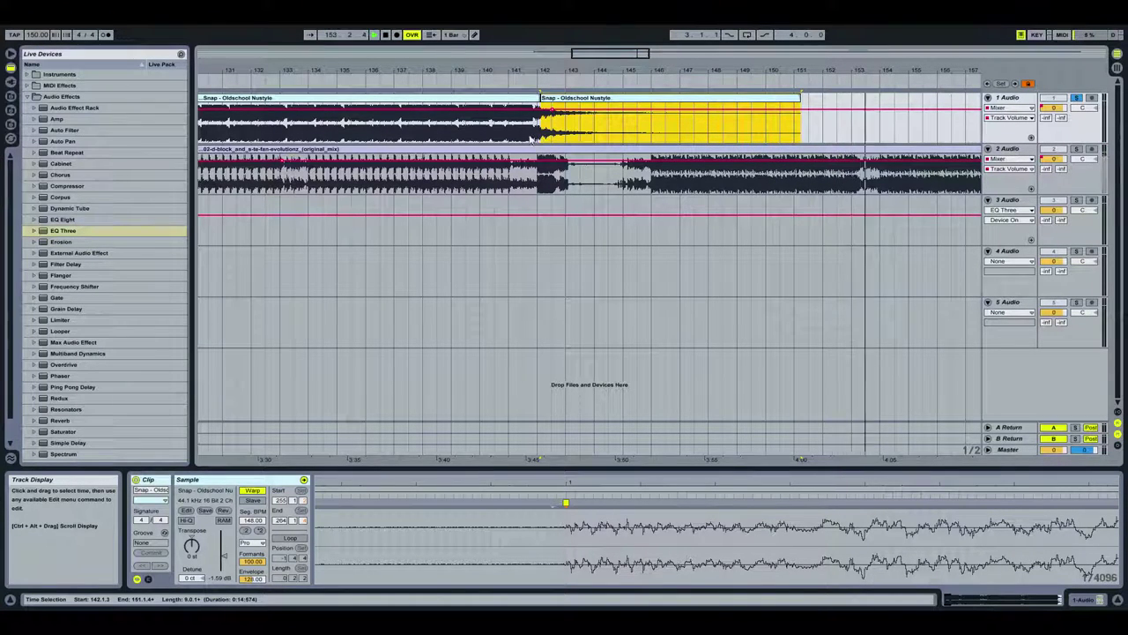
Turn off solo on 1 Audio and play both songs from around bar 140 to check the new ending
left_click(1081, 101)
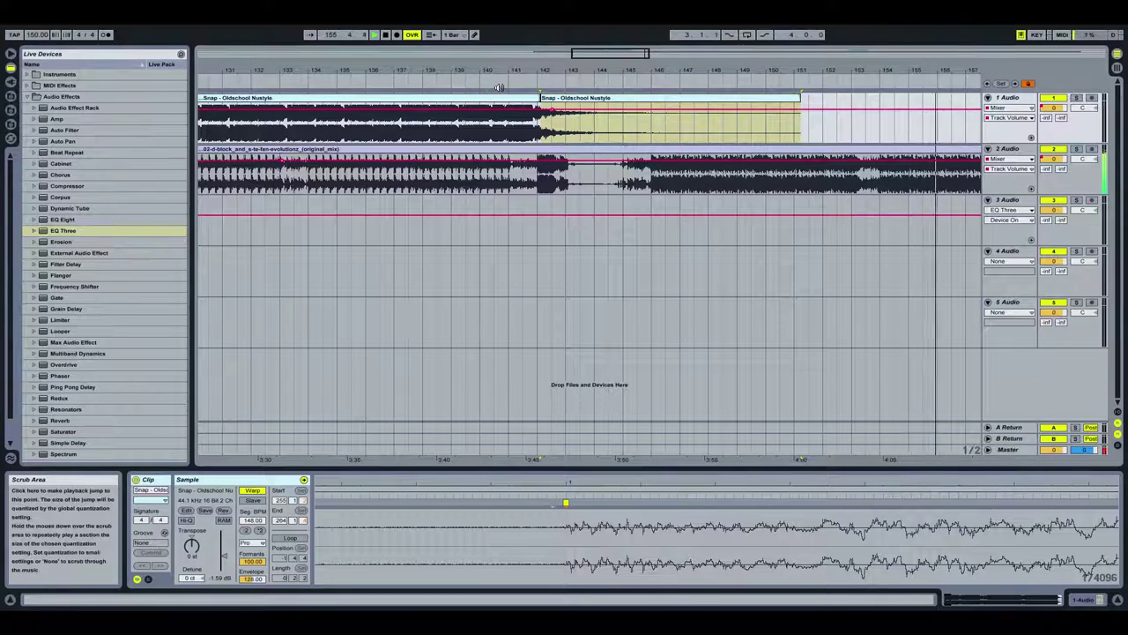
left_click(499, 88)
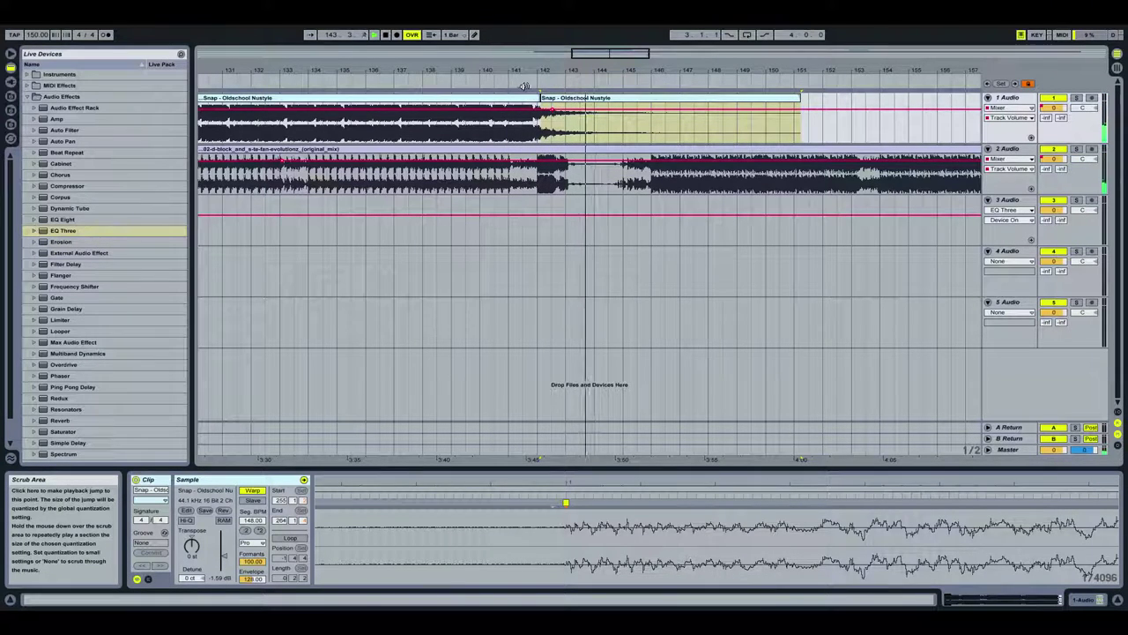
Delete the leftover Snap clip on 1 Audio from 226.1.3 to about bar 233 and stop playback
left_click_drag(686, 72, 670, 53)
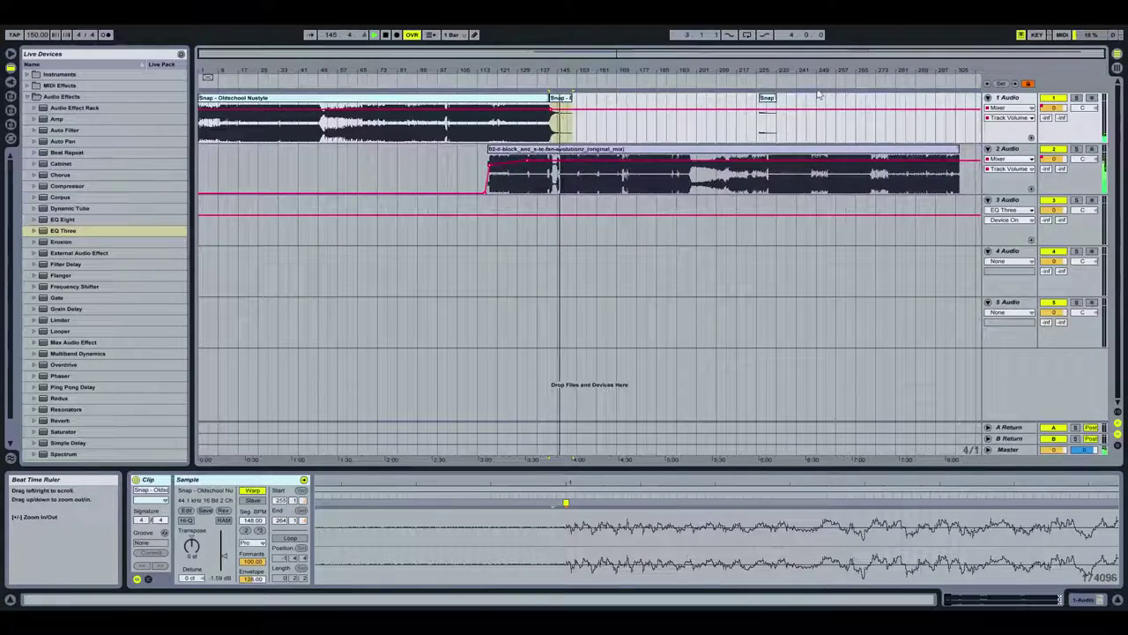
left_click(769, 106)
key("Delete")
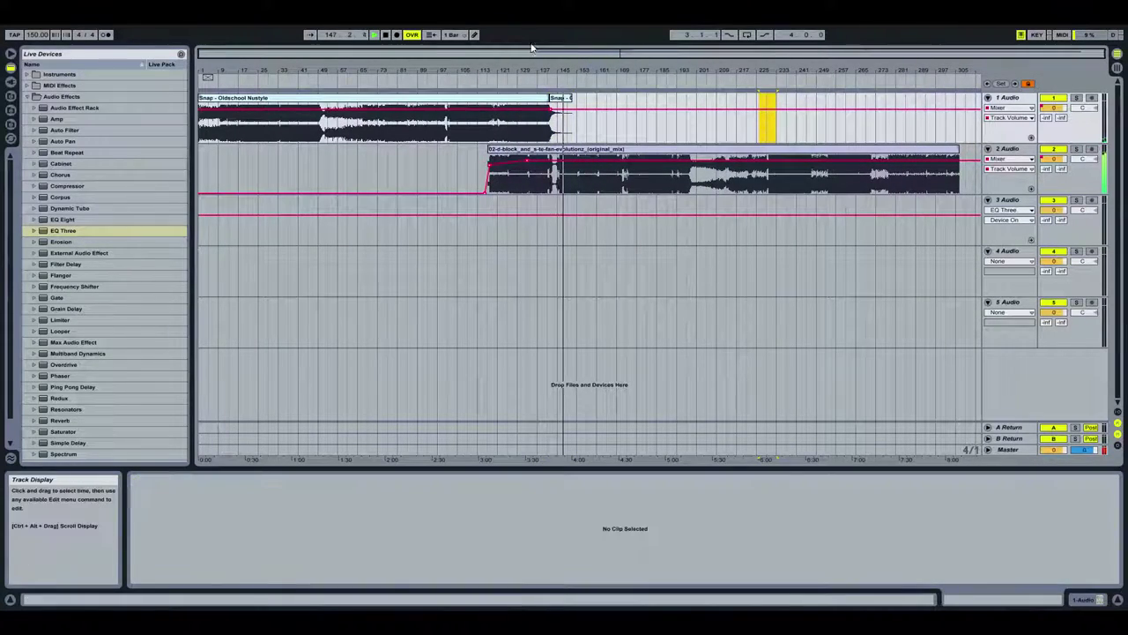
left_click(385, 36)
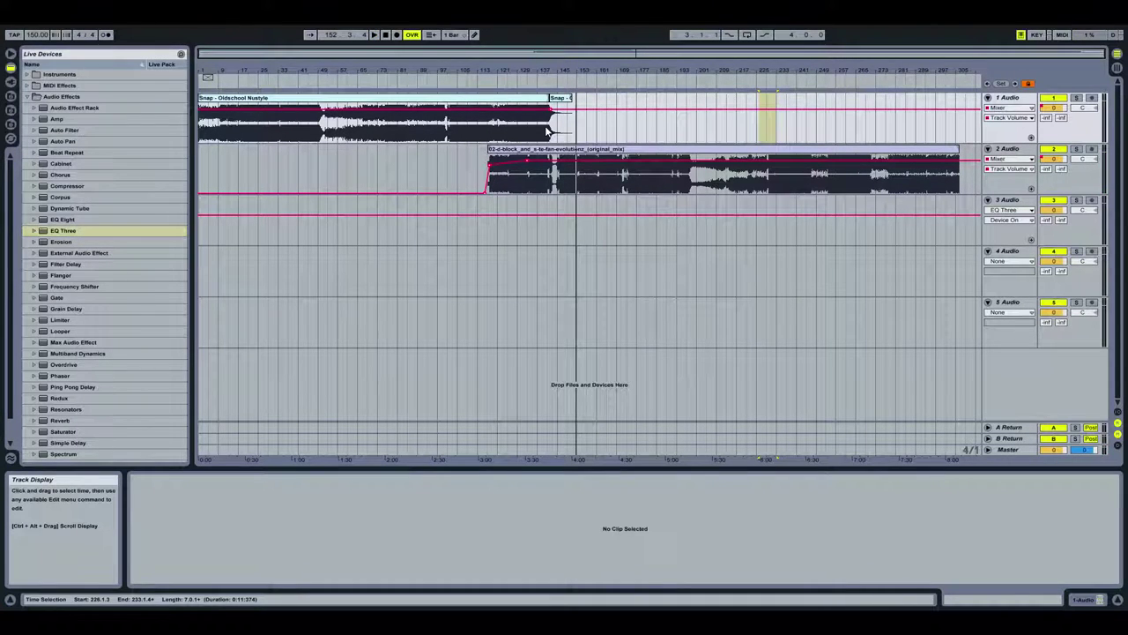